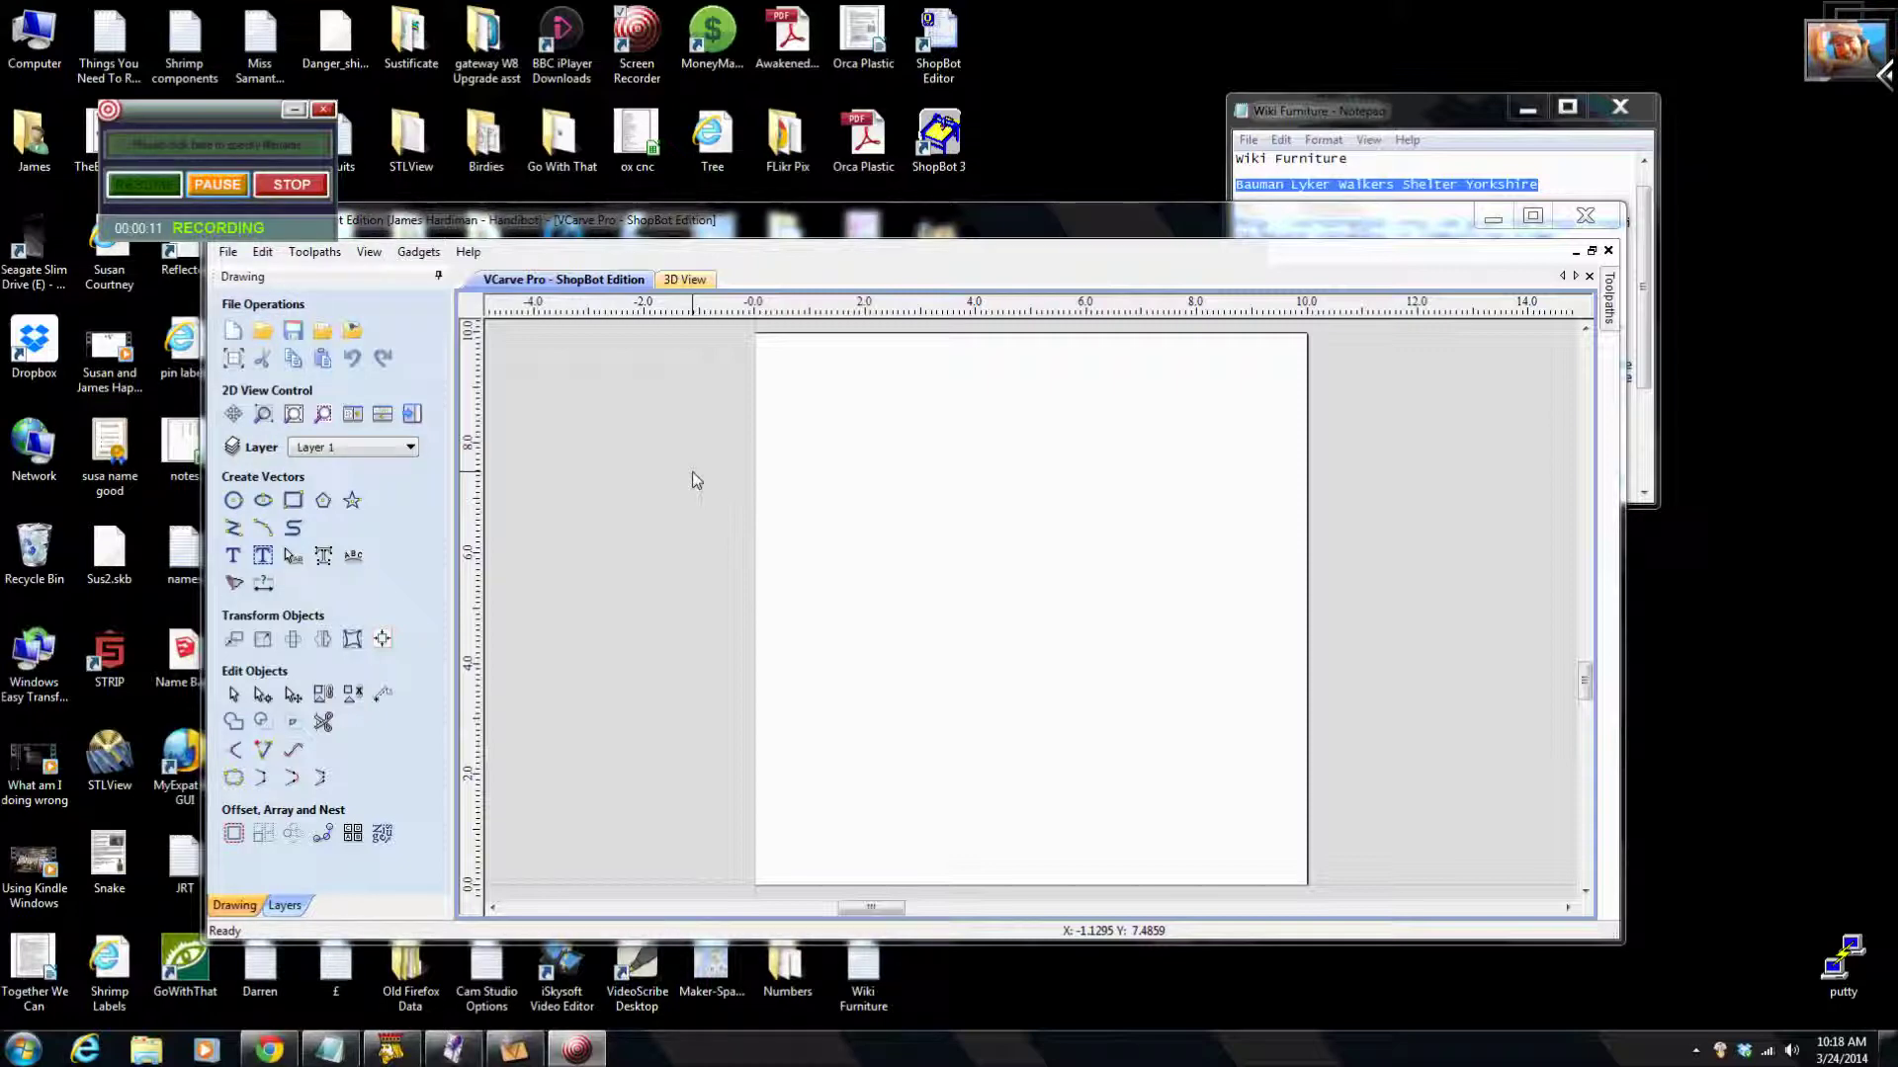
- Maximize the VCarve Pro window so it covers the whole desktop
left_click(1533, 216)
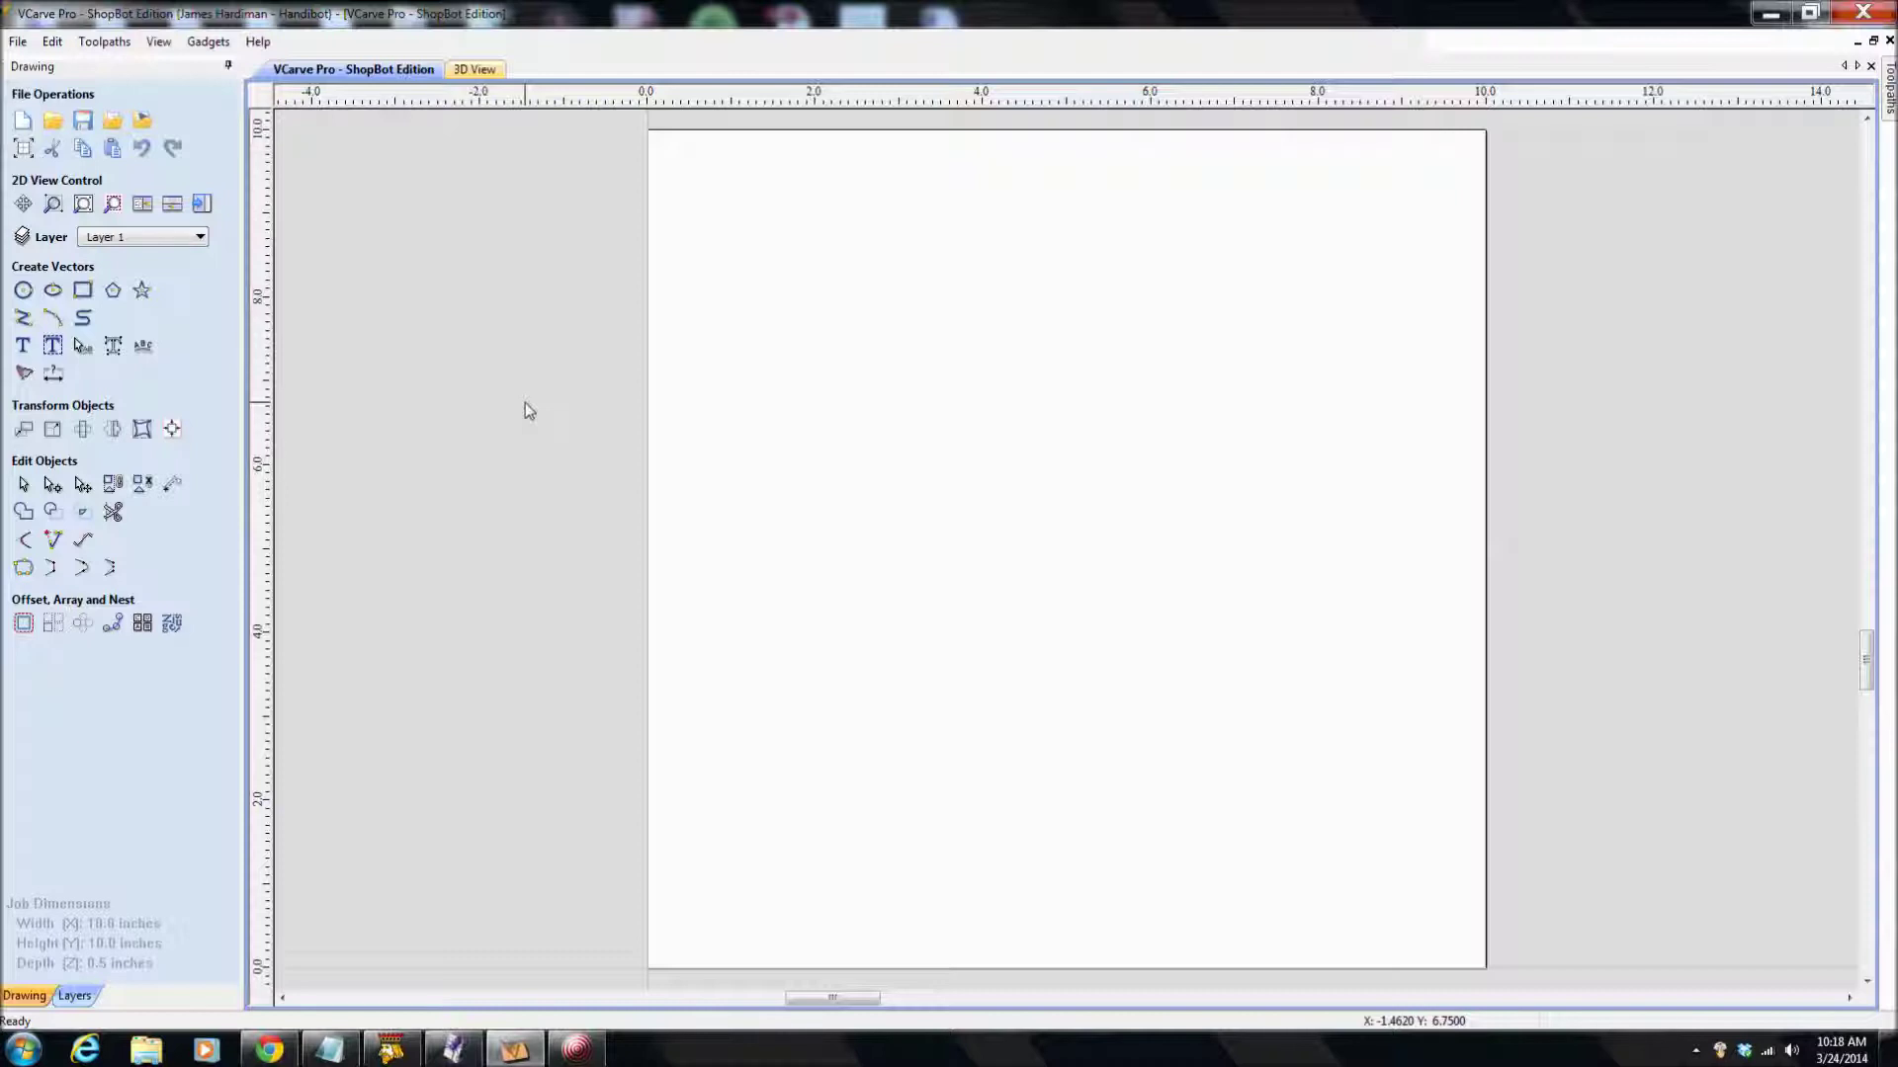
- Create a new job 6 inches wide by 4 inches high, keeping 0.5 inch material thickness
left_click(17, 41)
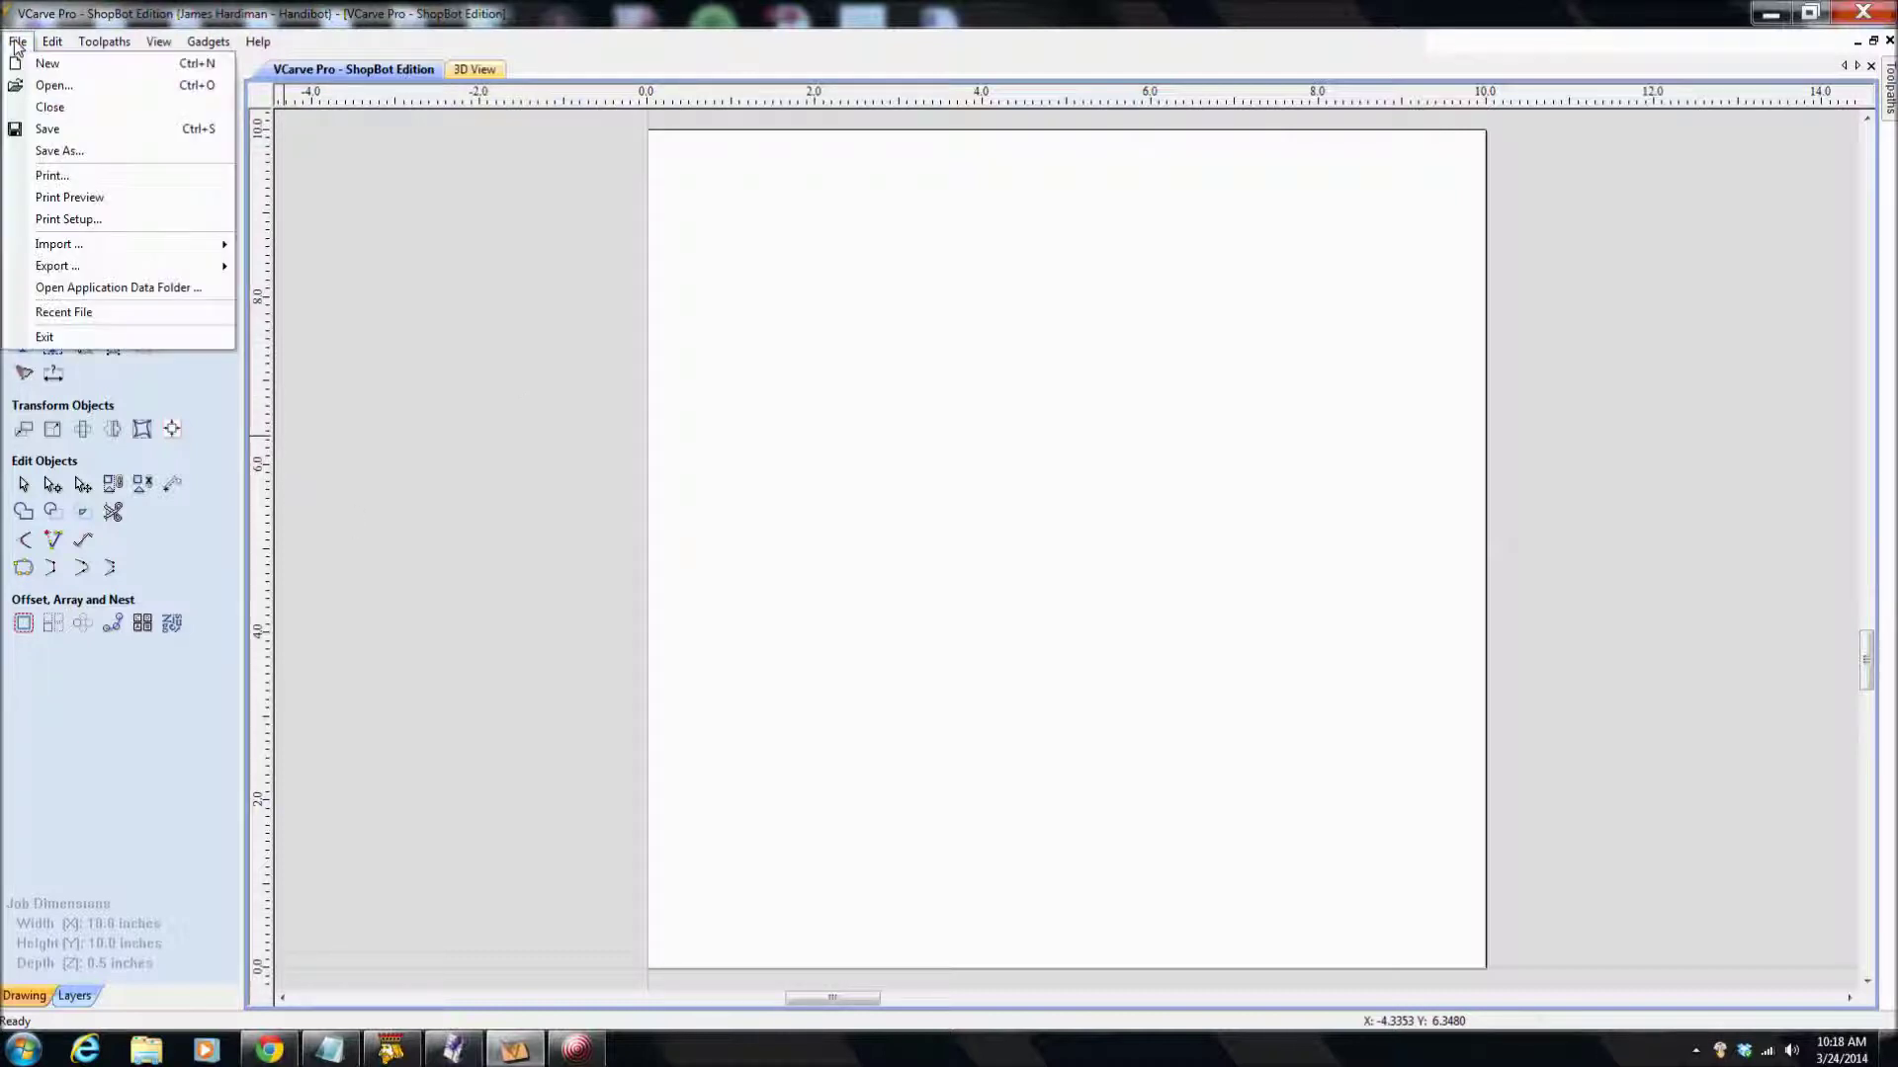
left_click(66, 64)
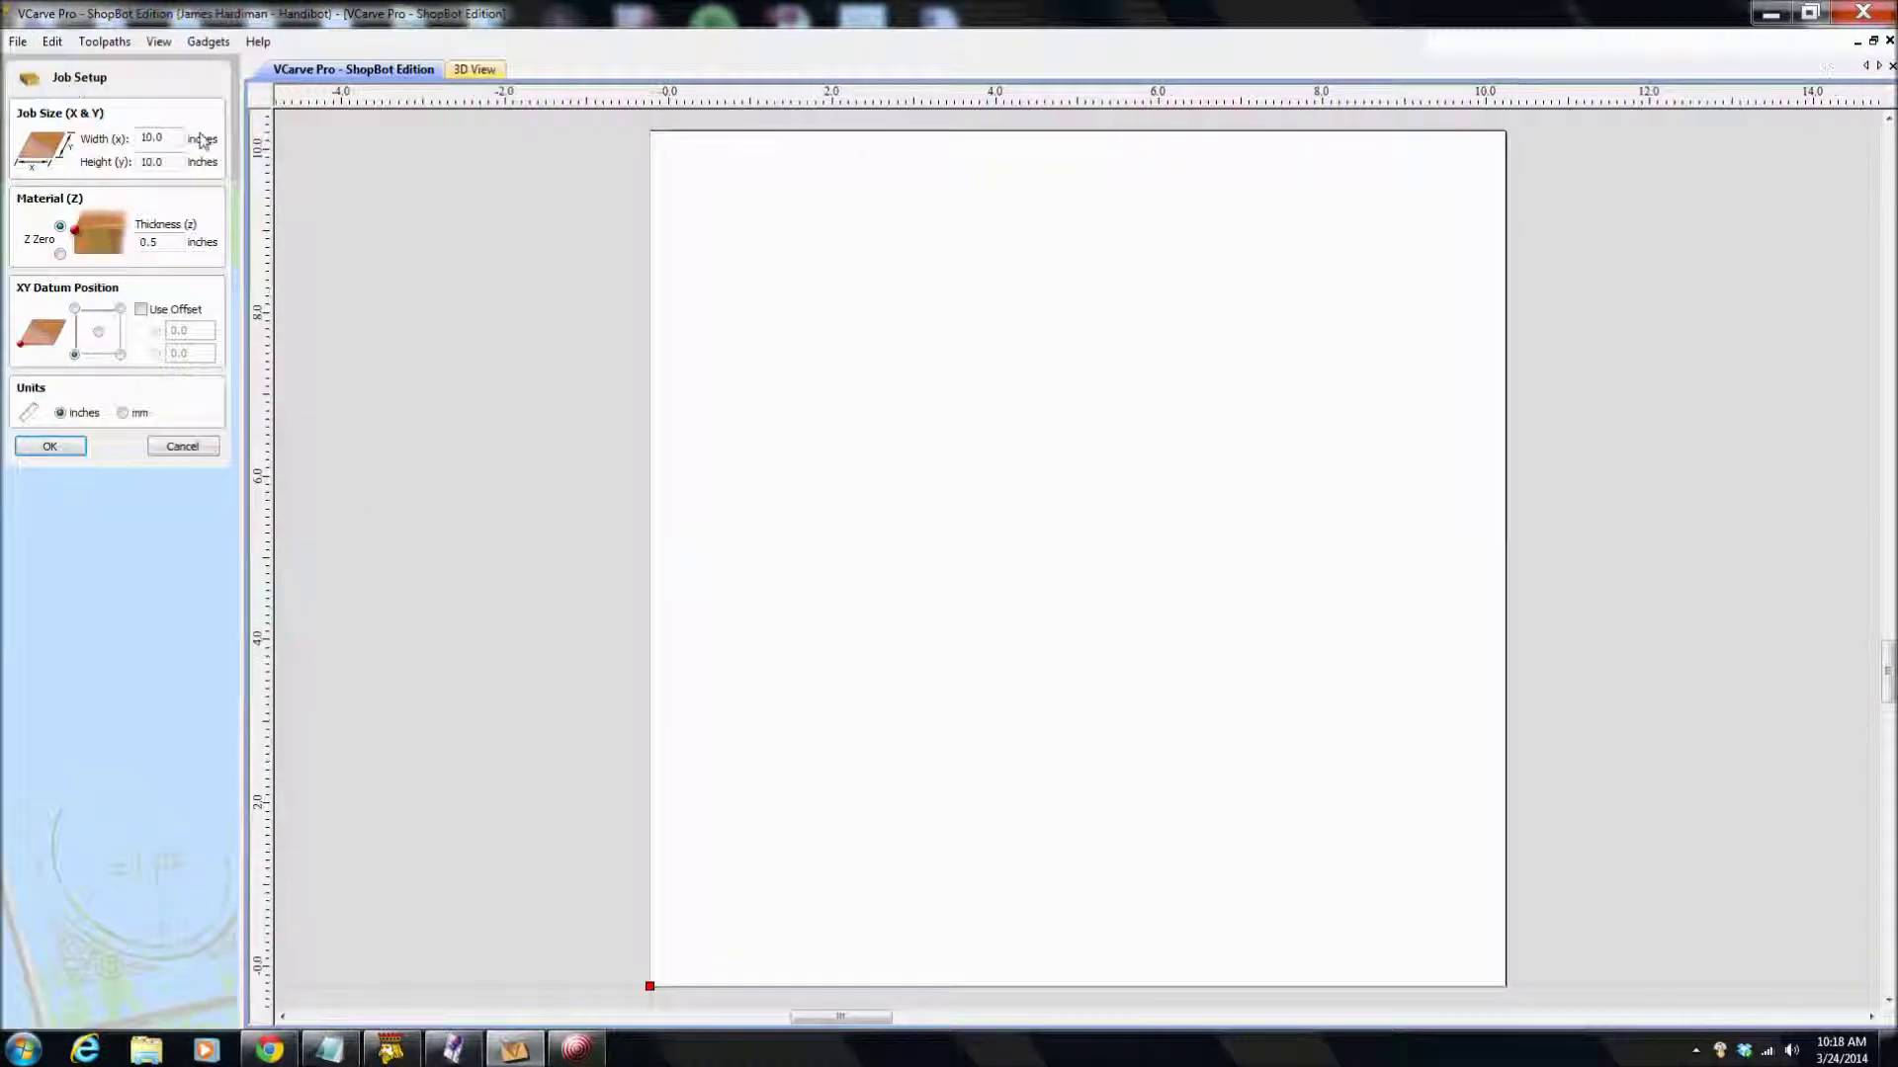
double_click(153, 137)
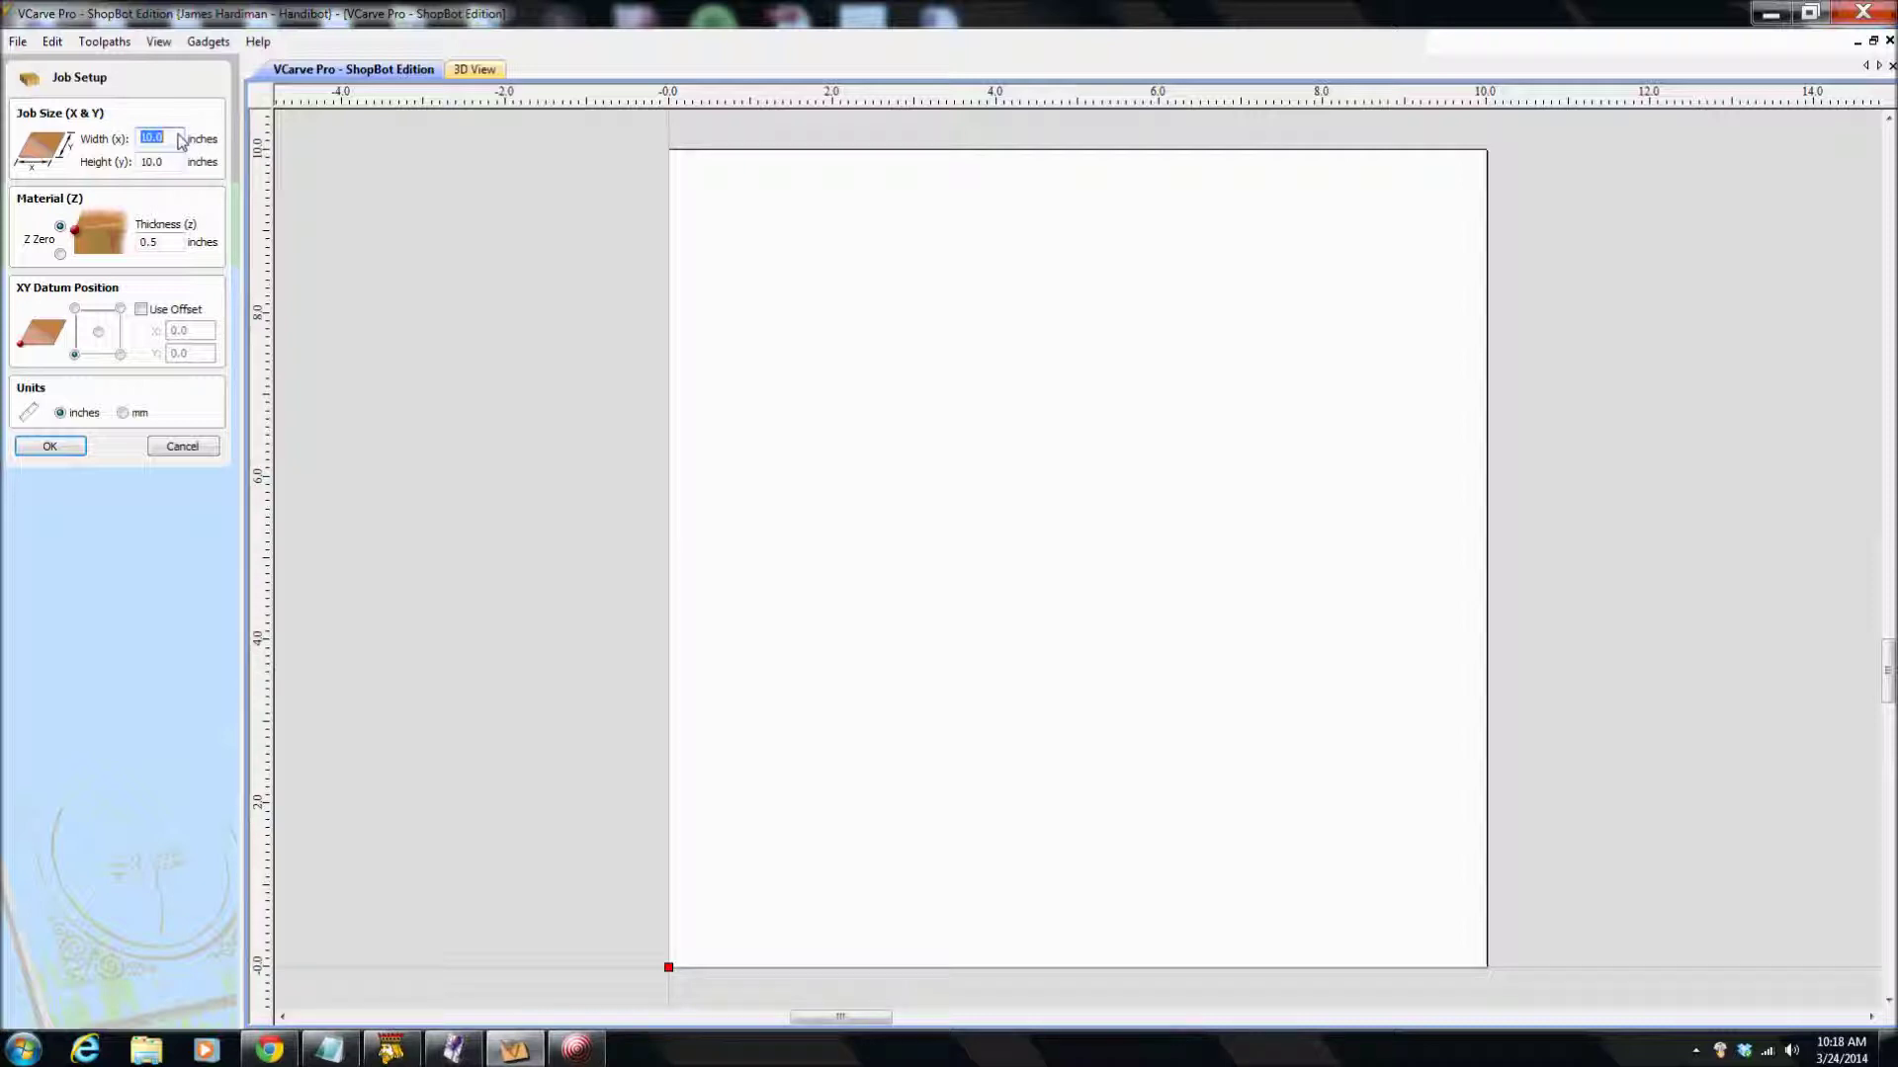
type("6")
left_click(177, 164)
double_click(177, 164)
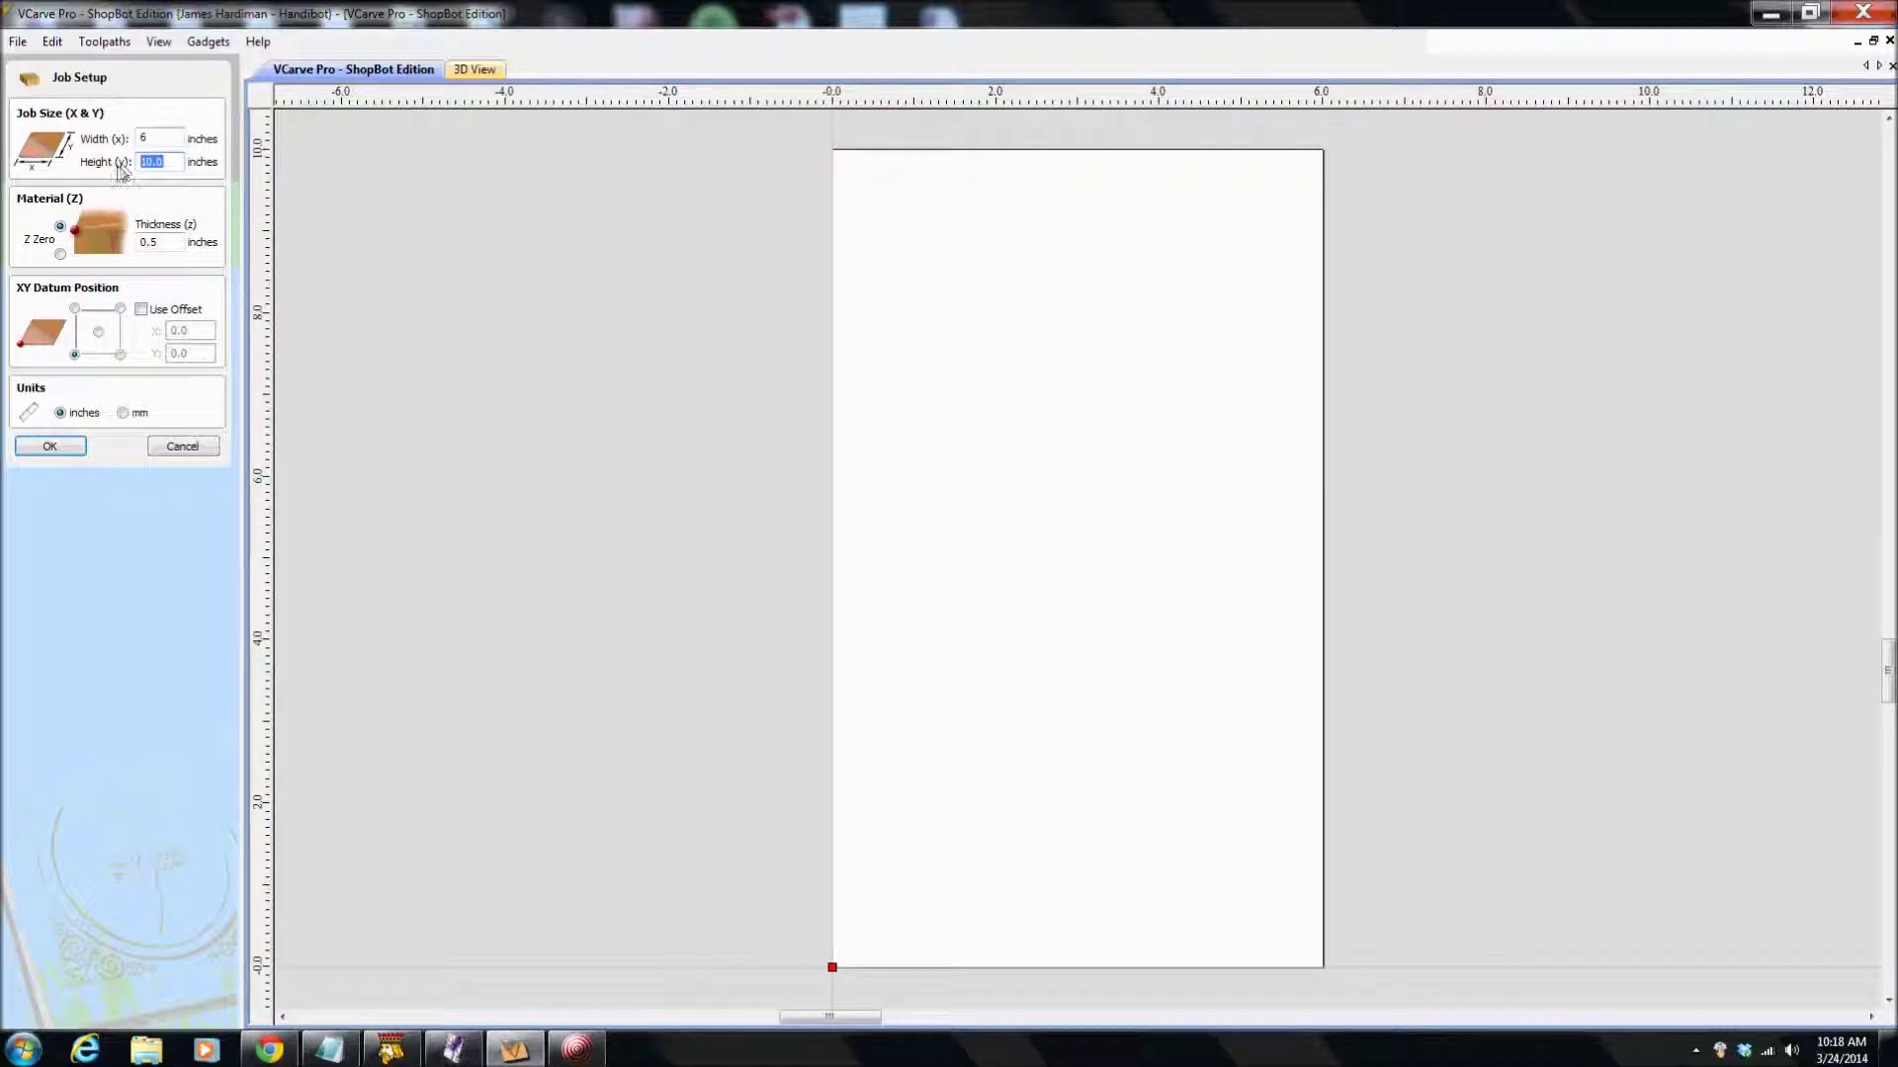
type("4")
key("Tab")
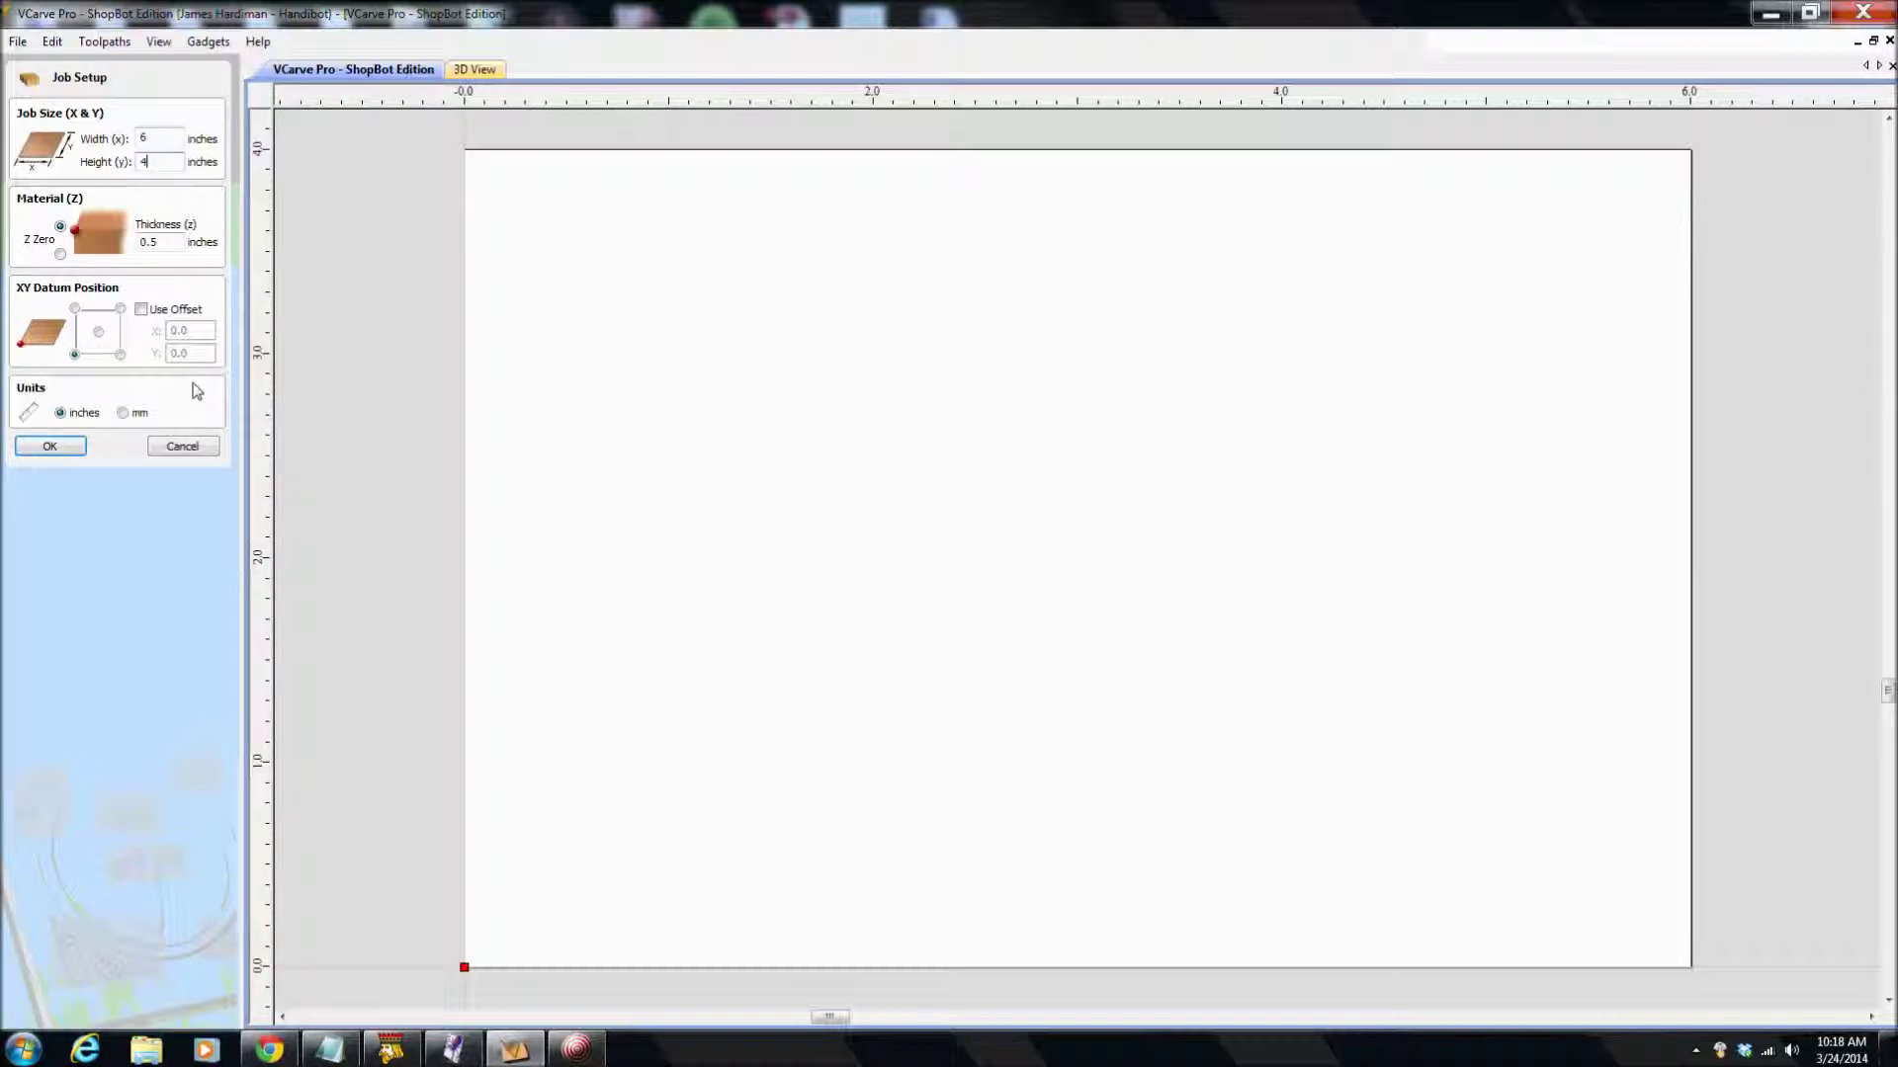
left_click(179, 248)
left_click(50, 446)
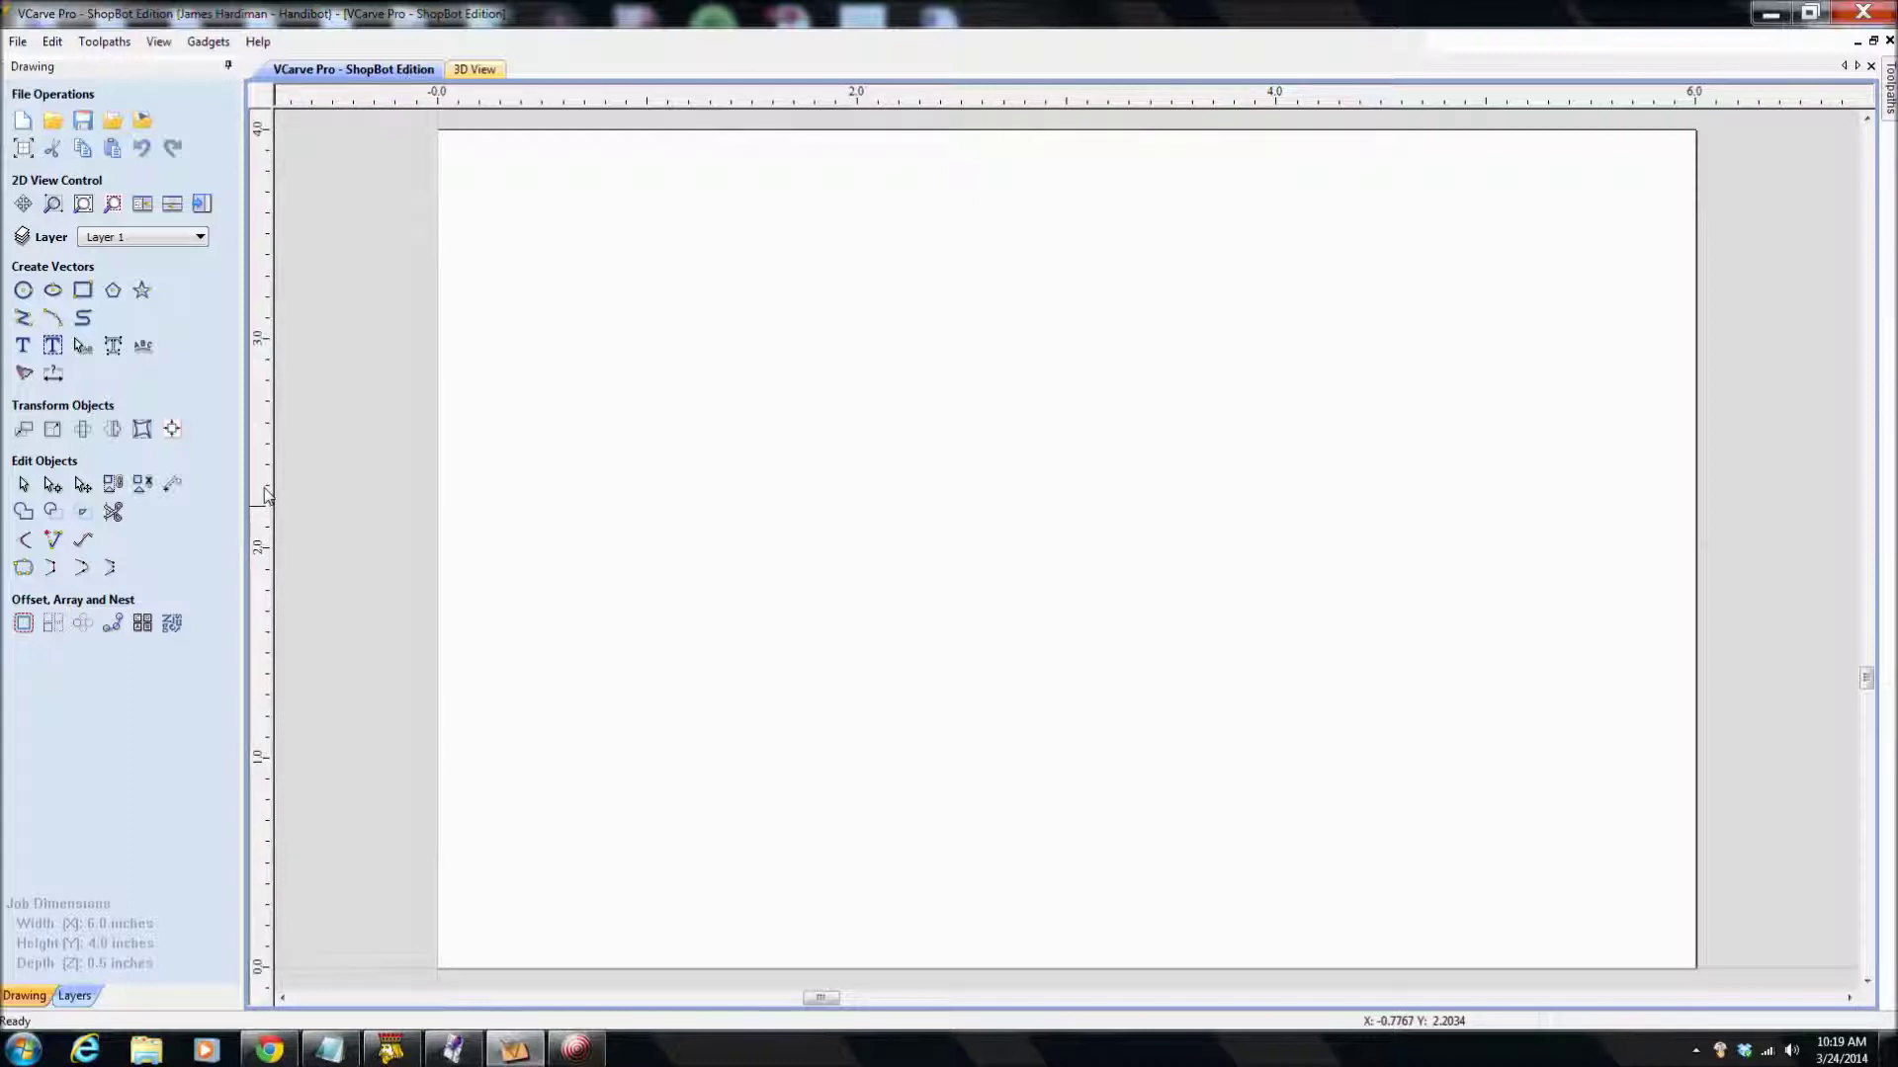
- Create the text 'Gabriel' in the Verdana font at 2.5 inches high
left_click(24, 347)
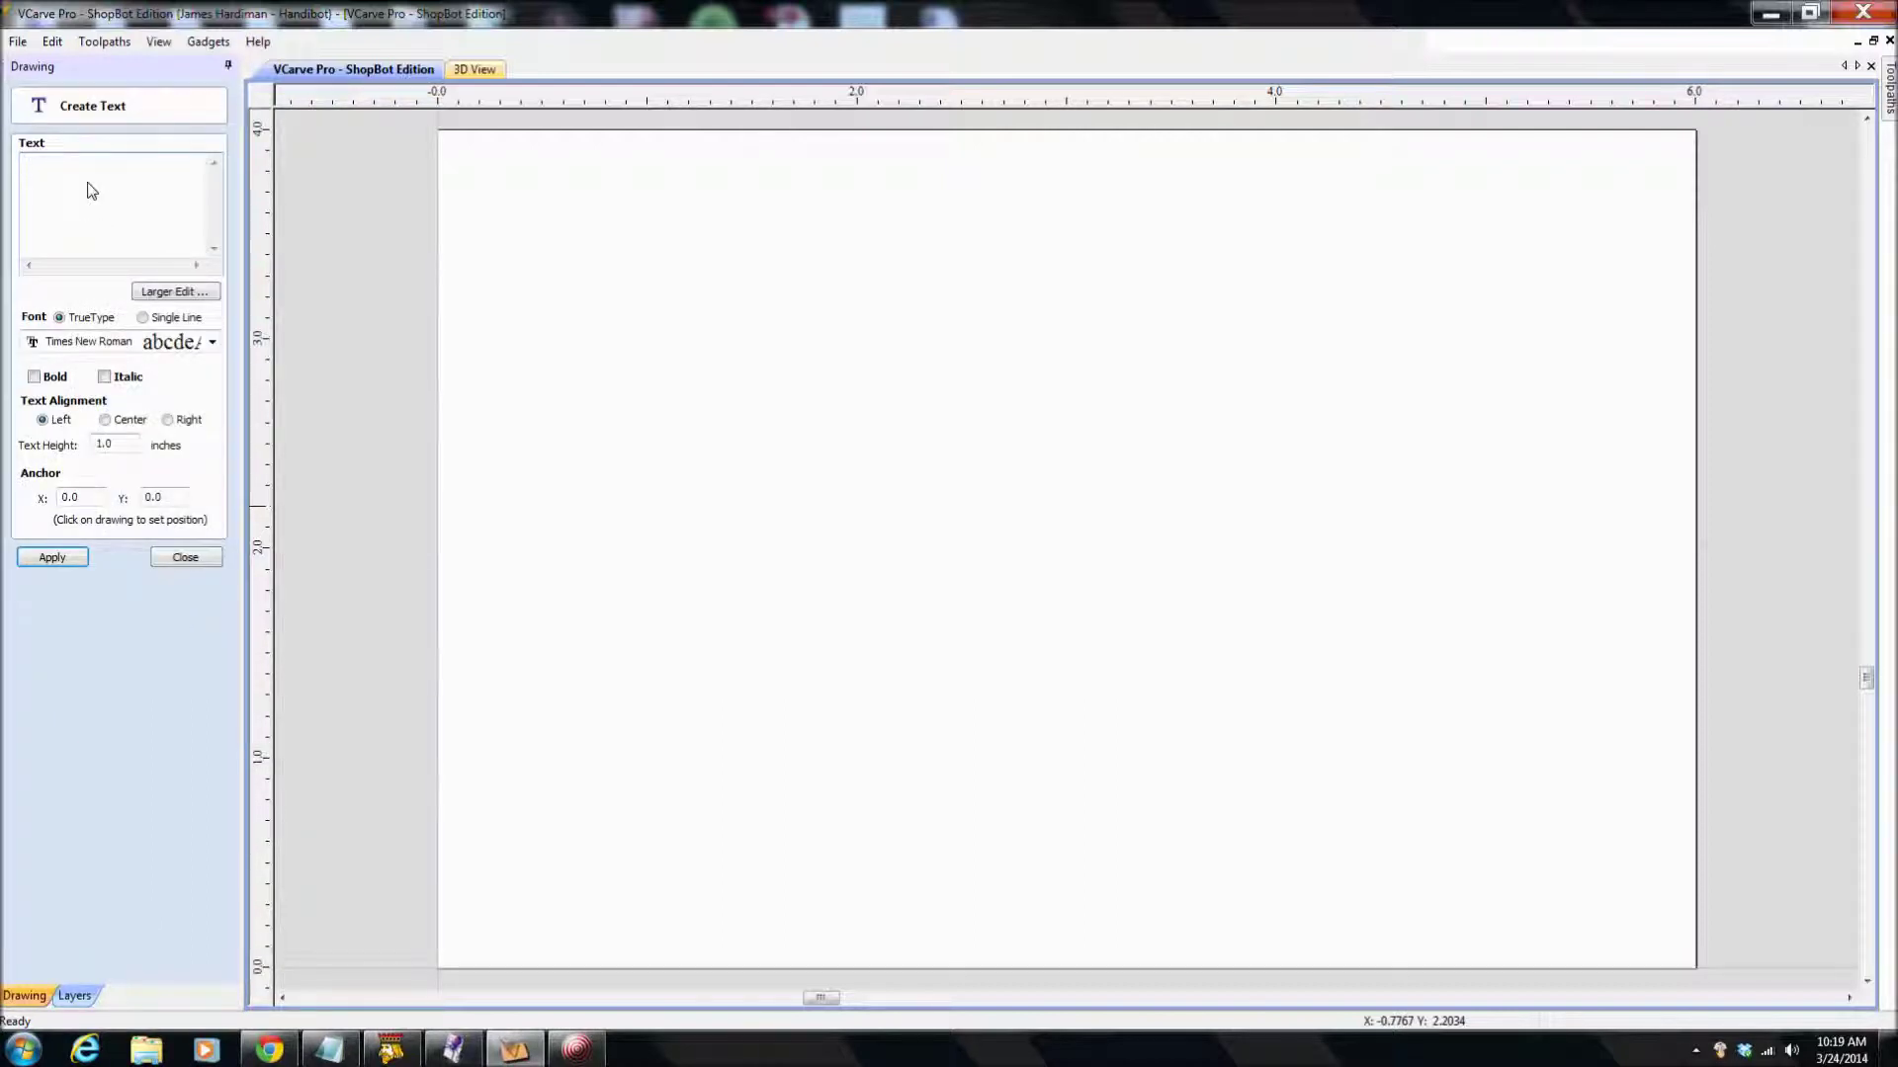
type("Gabriel")
left_click_drag(141, 448, 91, 448)
type("2.5")
left_click(170, 343)
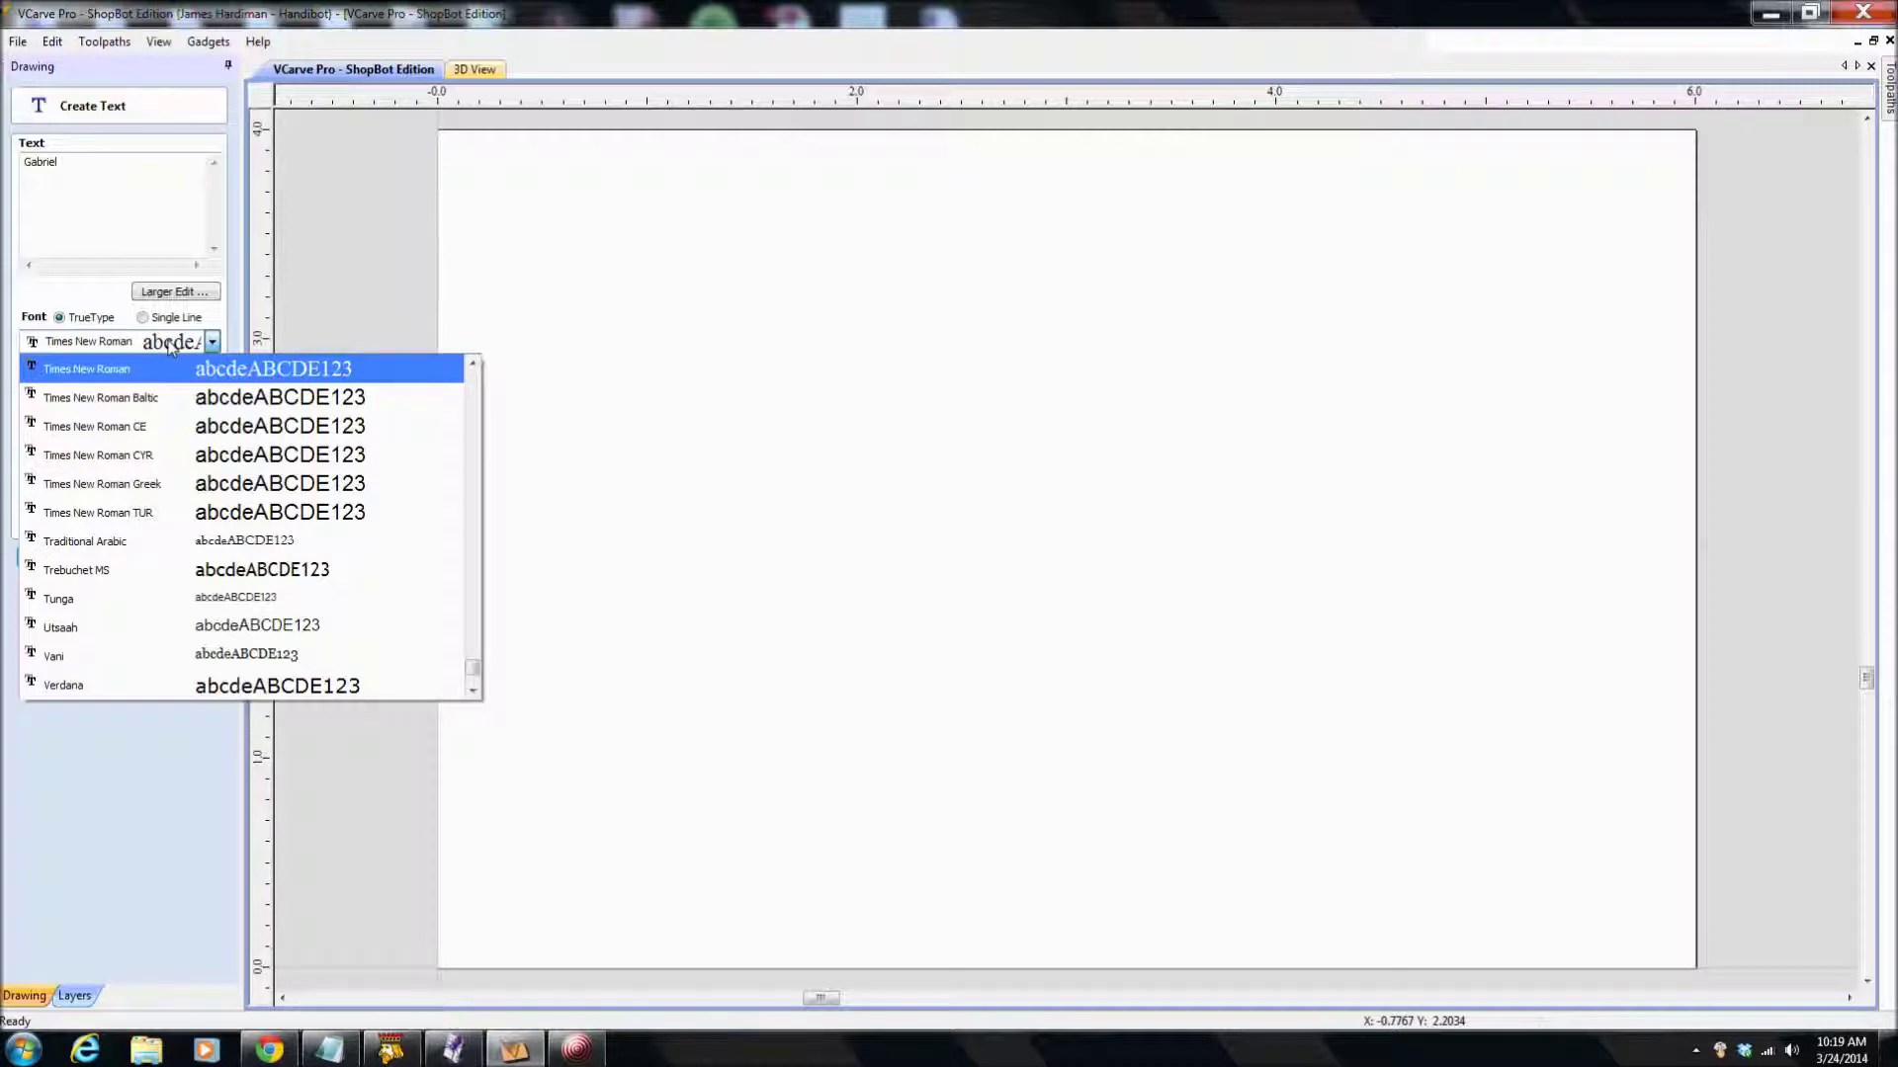
left_click(261, 689)
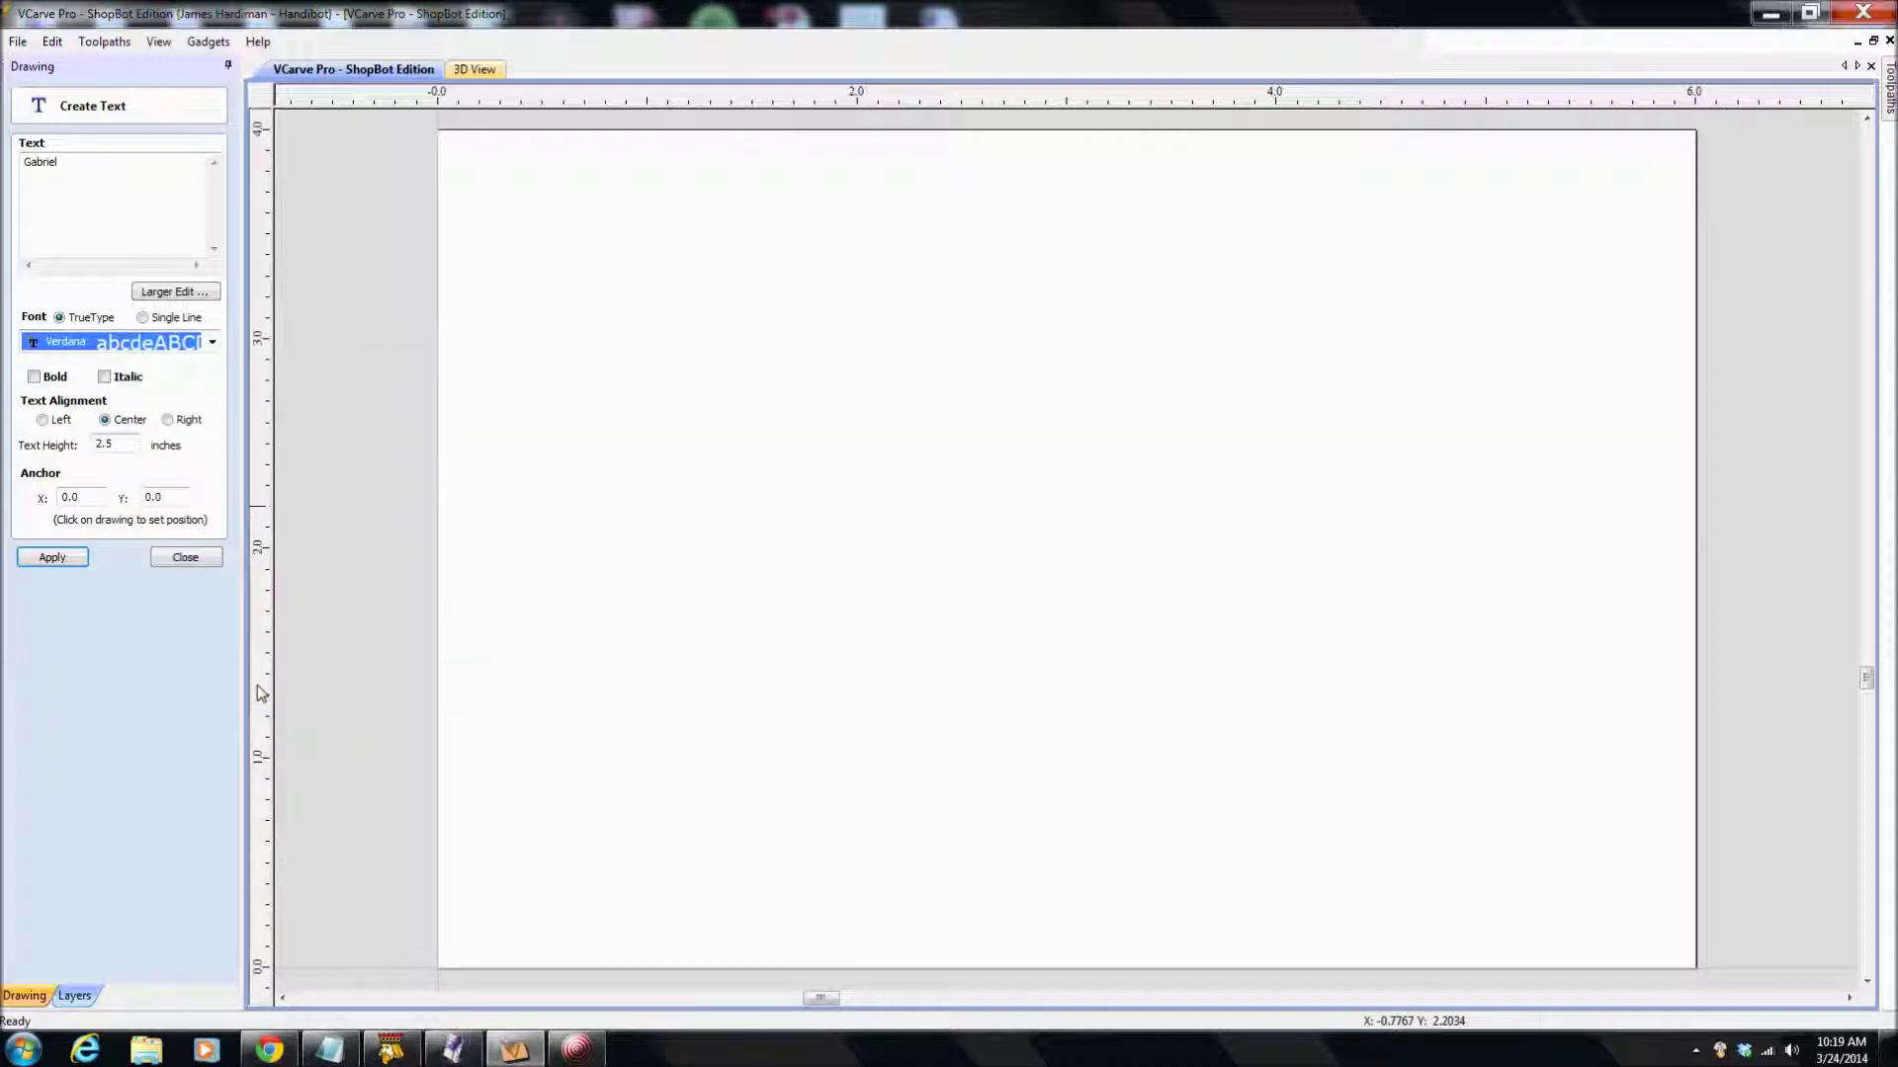
left_click(71, 561)
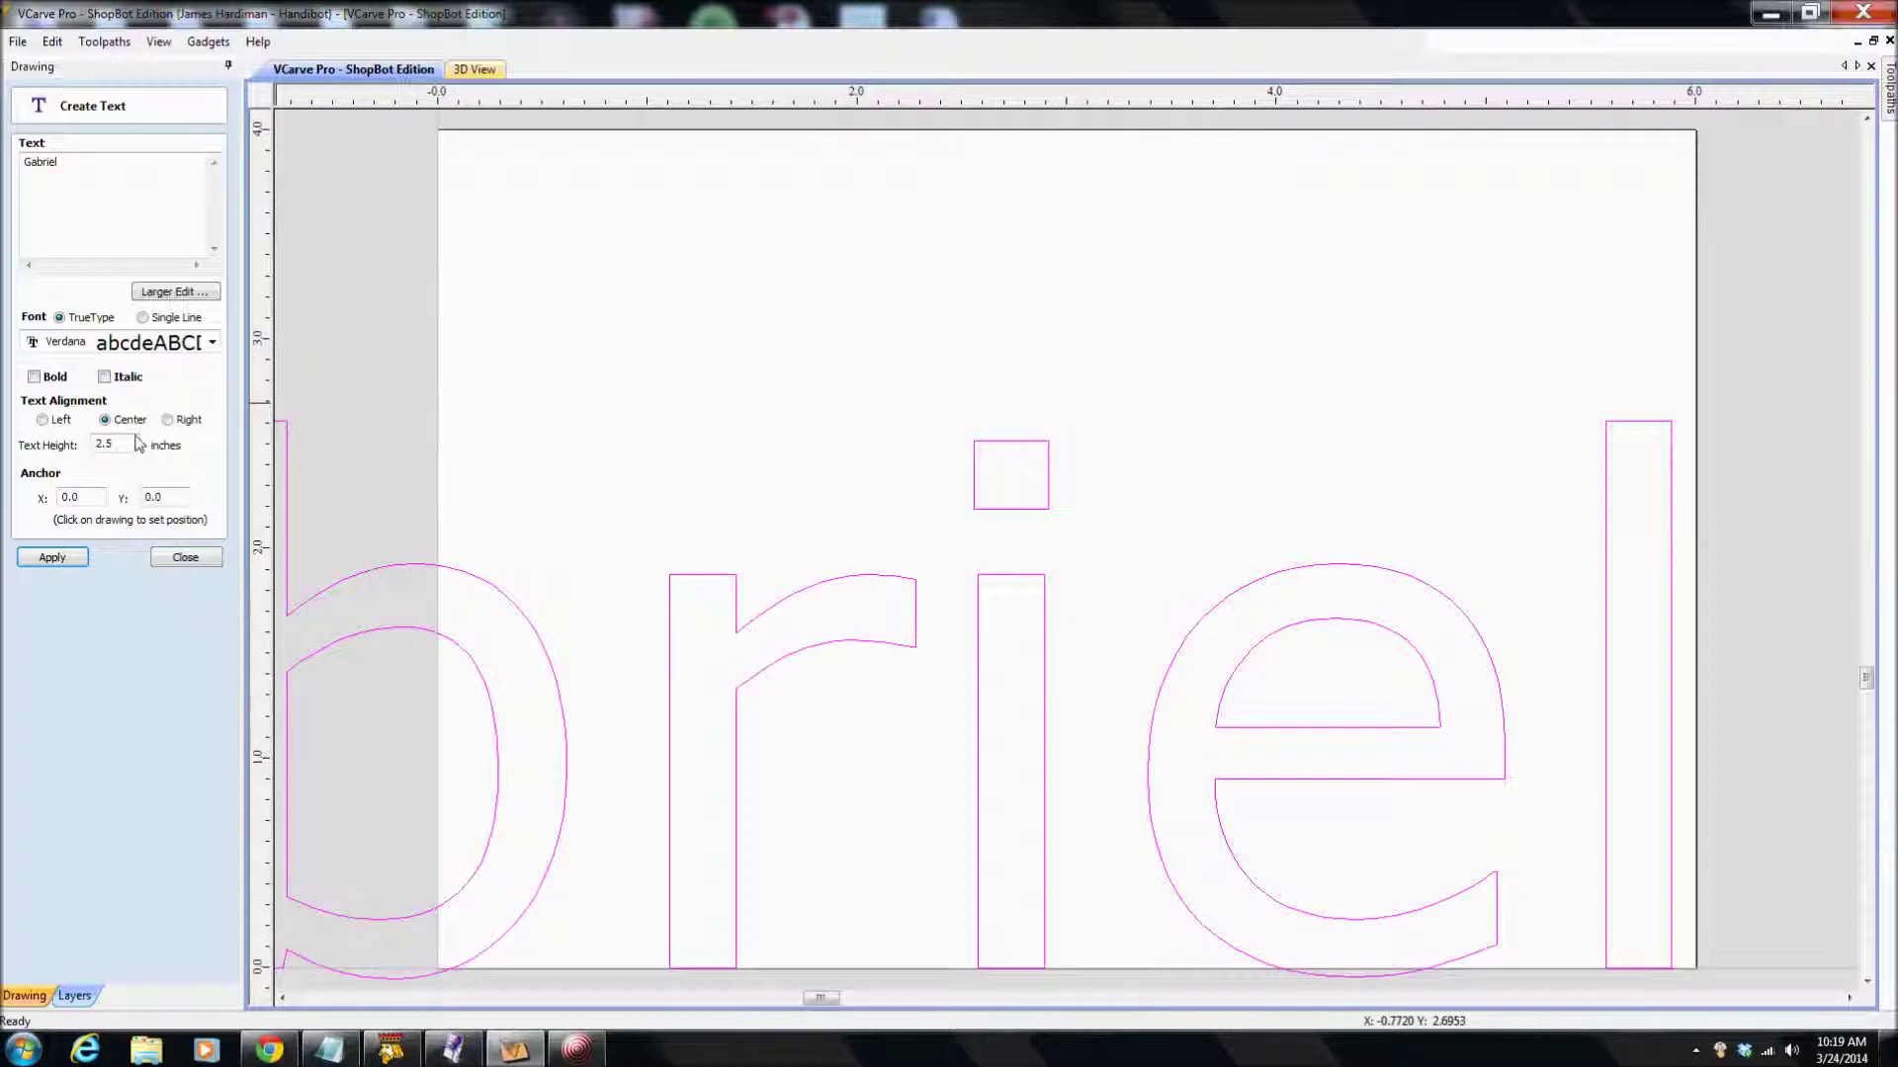
- Resize the Gabriel text to 1 inch high and move it to the sheet's middle
left_click_drag(123, 444, 83, 450)
type("1")
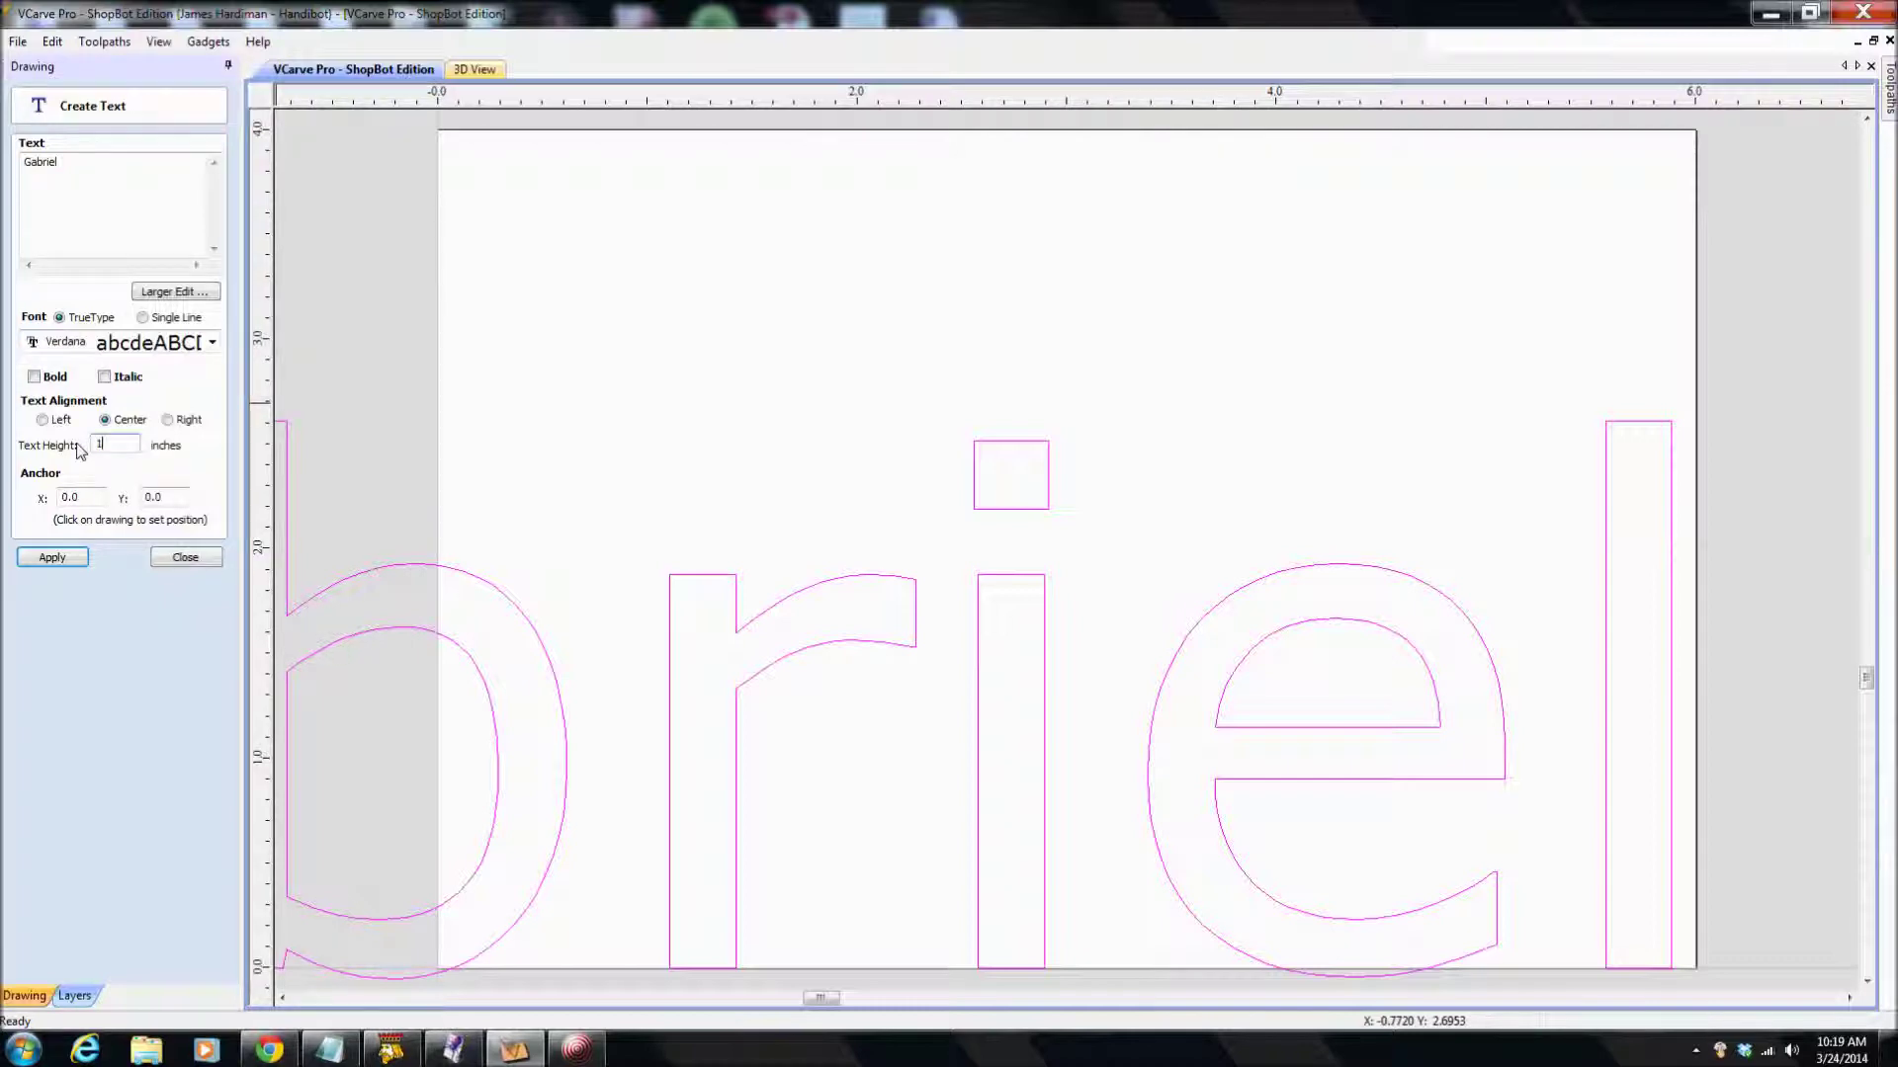
left_click(52, 557)
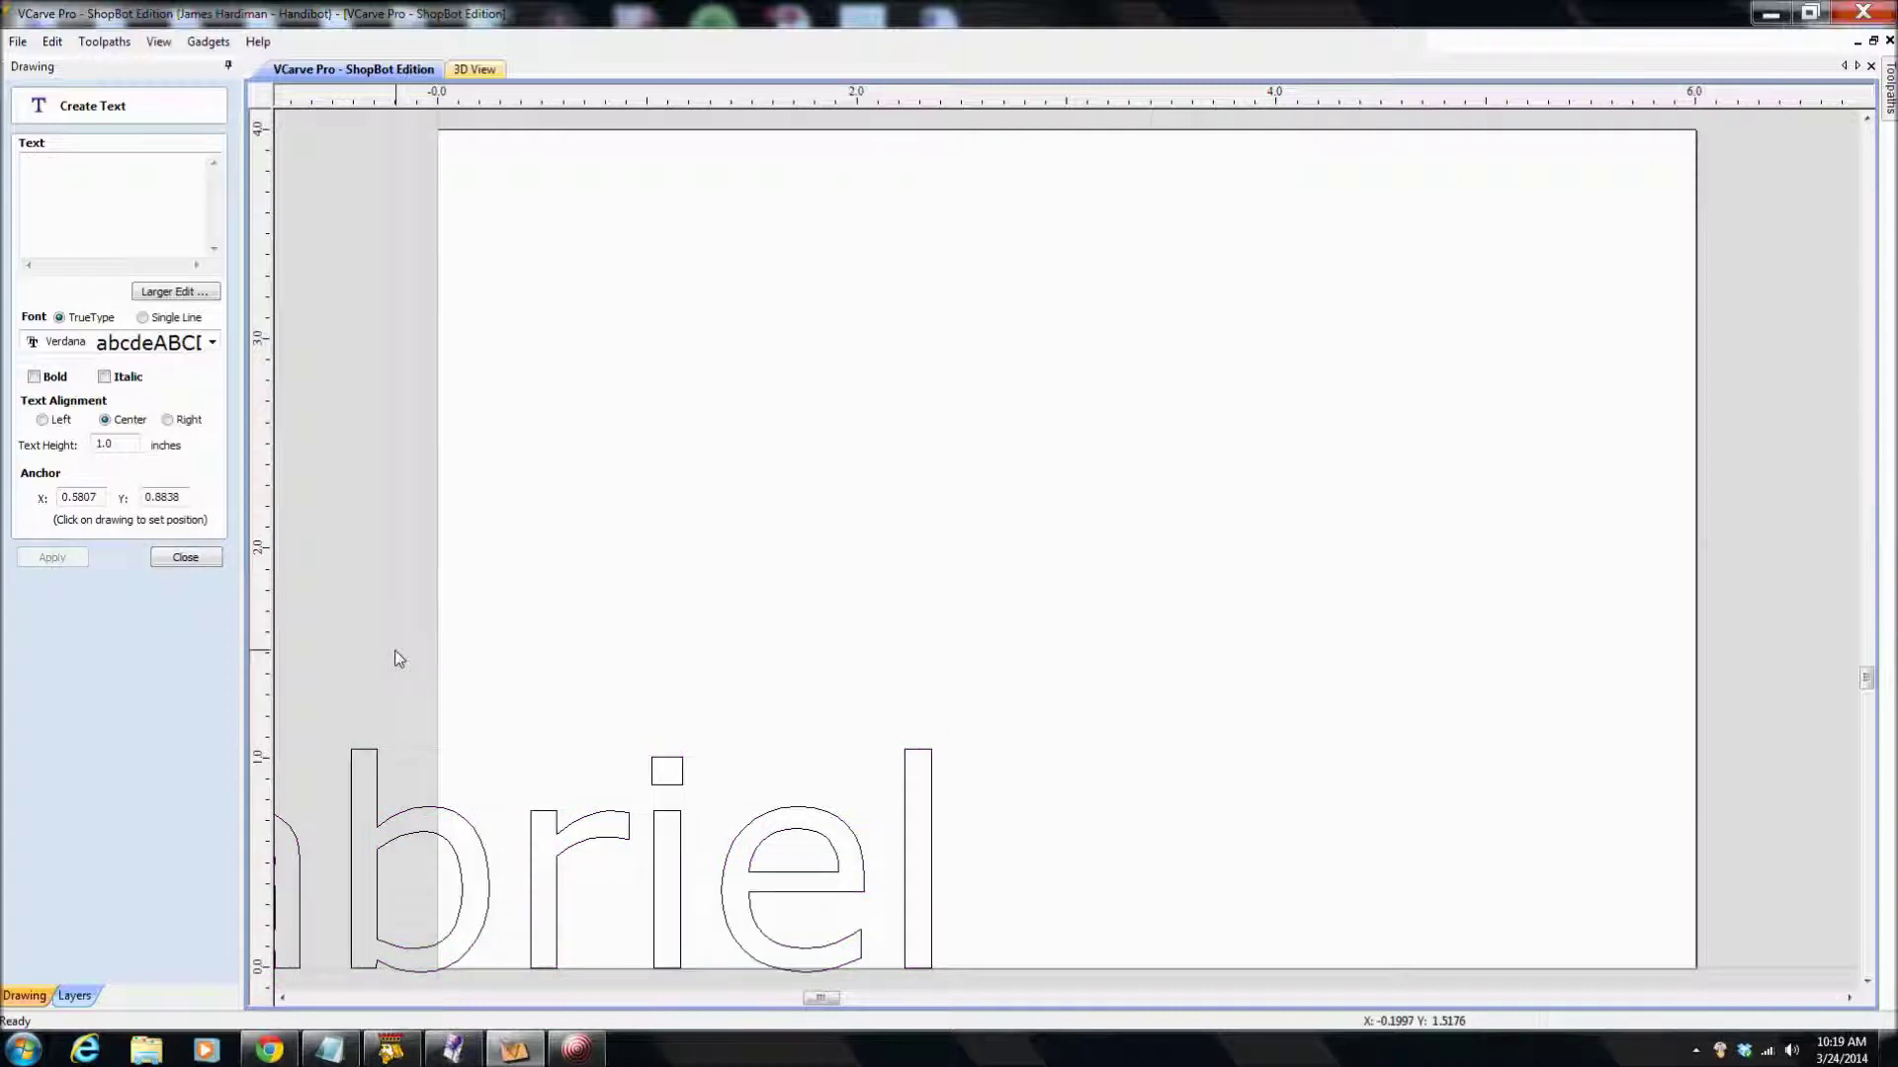
left_click(419, 837)
left_click_drag(419, 837, 1034, 521)
left_click(330, 563)
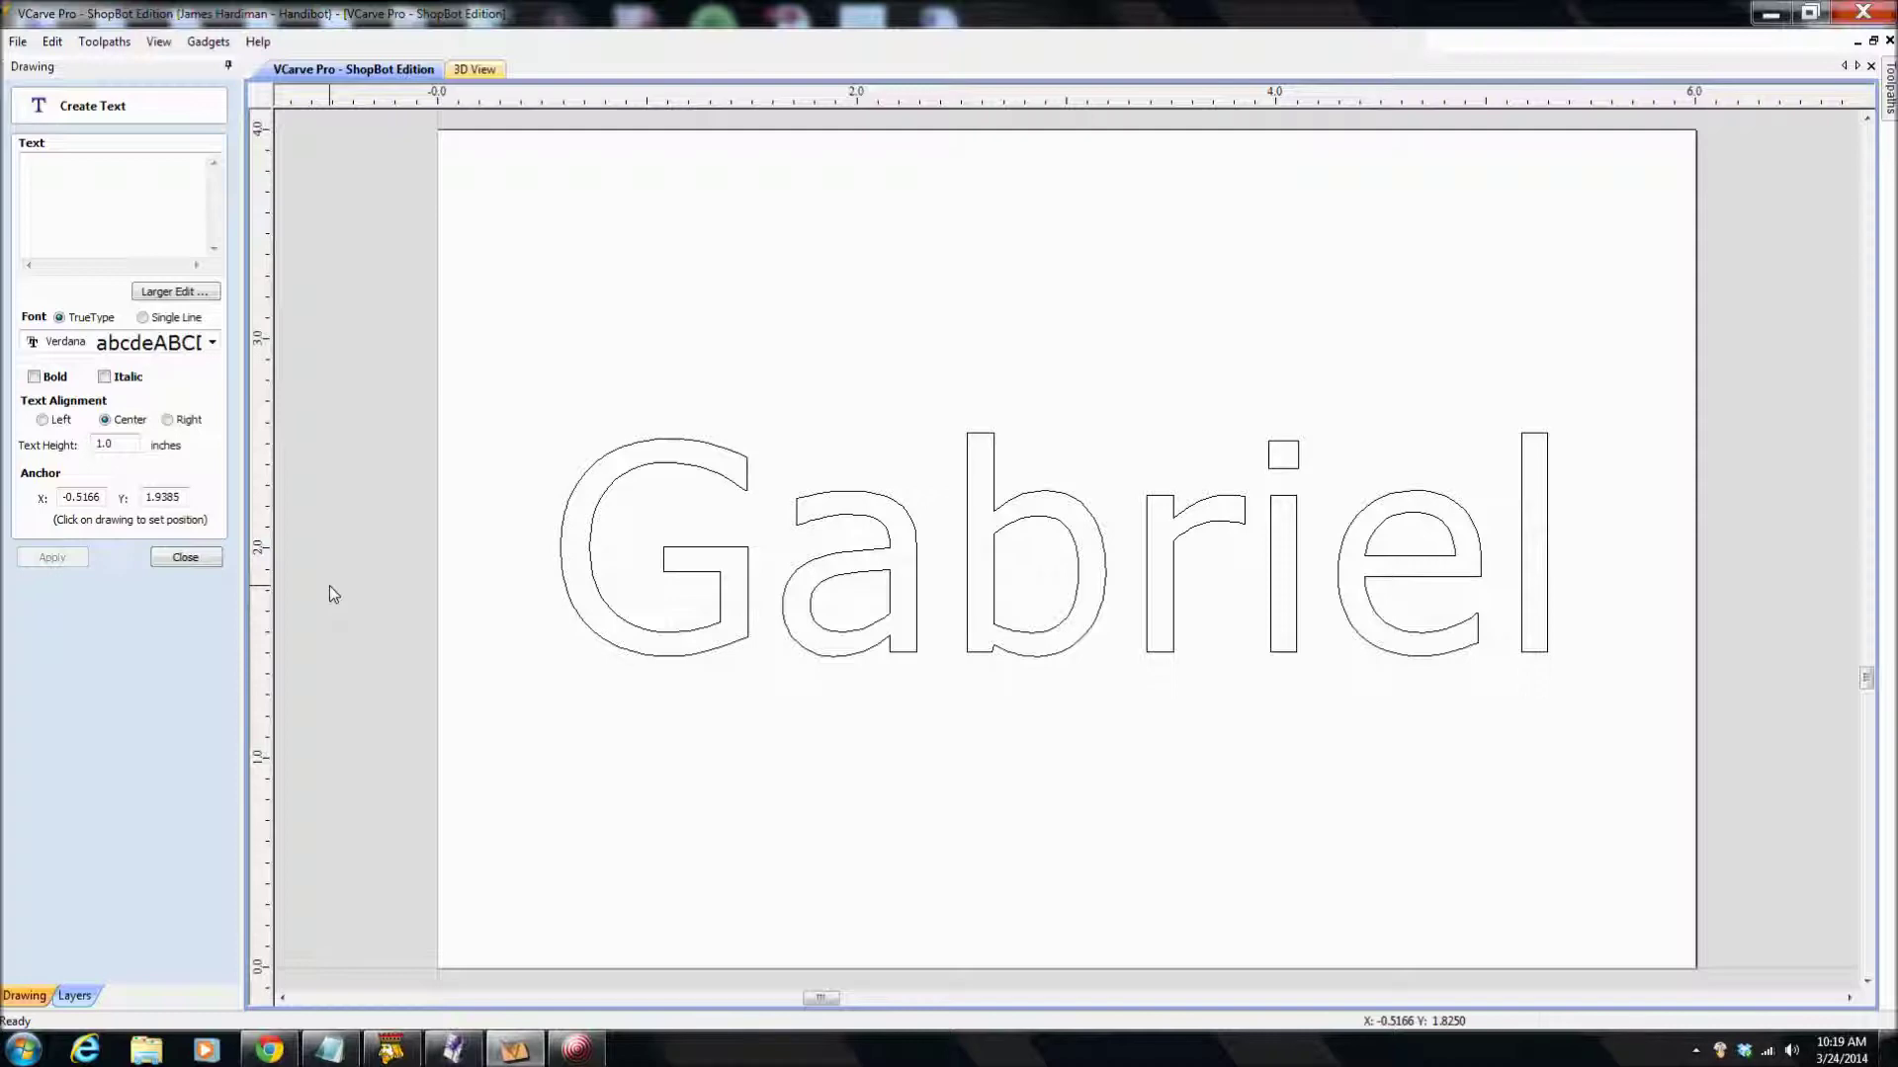
left_click(185, 558)
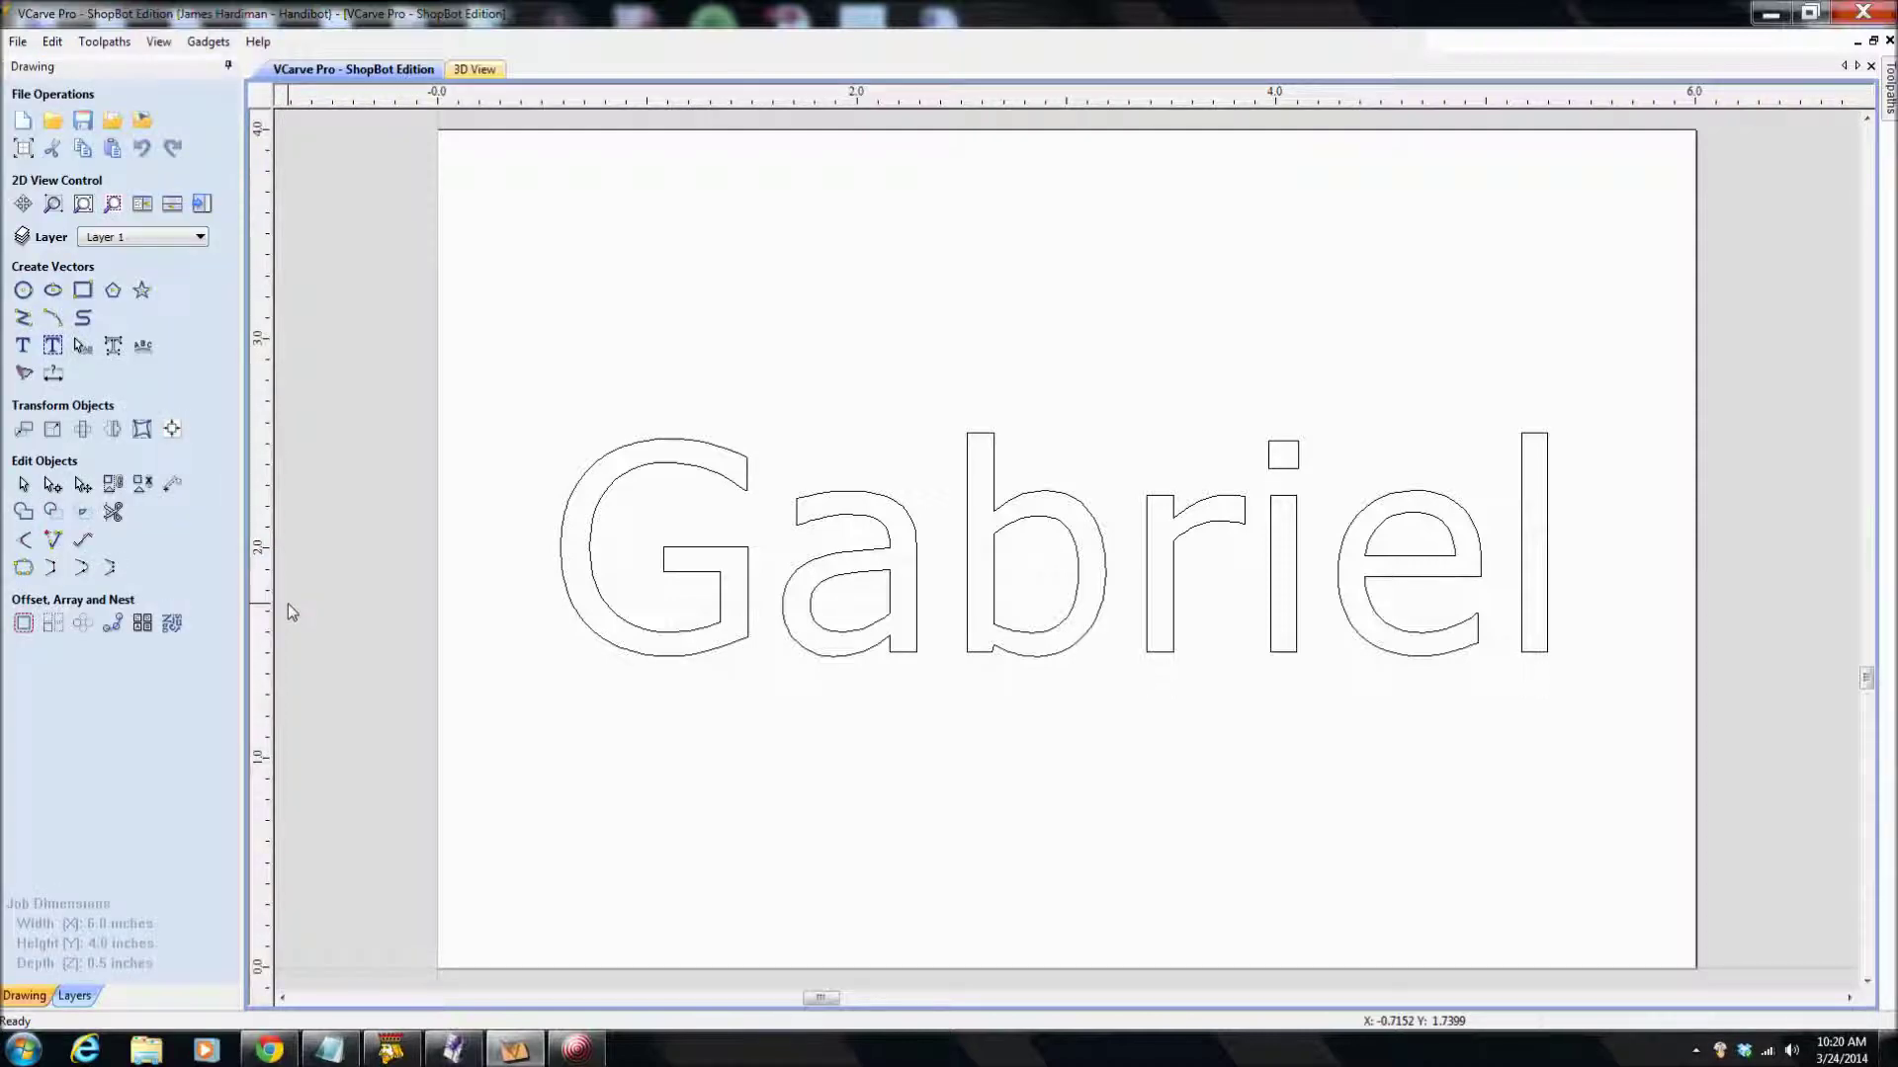
- Draw a 5.21 × 1.43 inch rectangle with 0.25-inch radiused internal corners around Gabriel
left_click(83, 291)
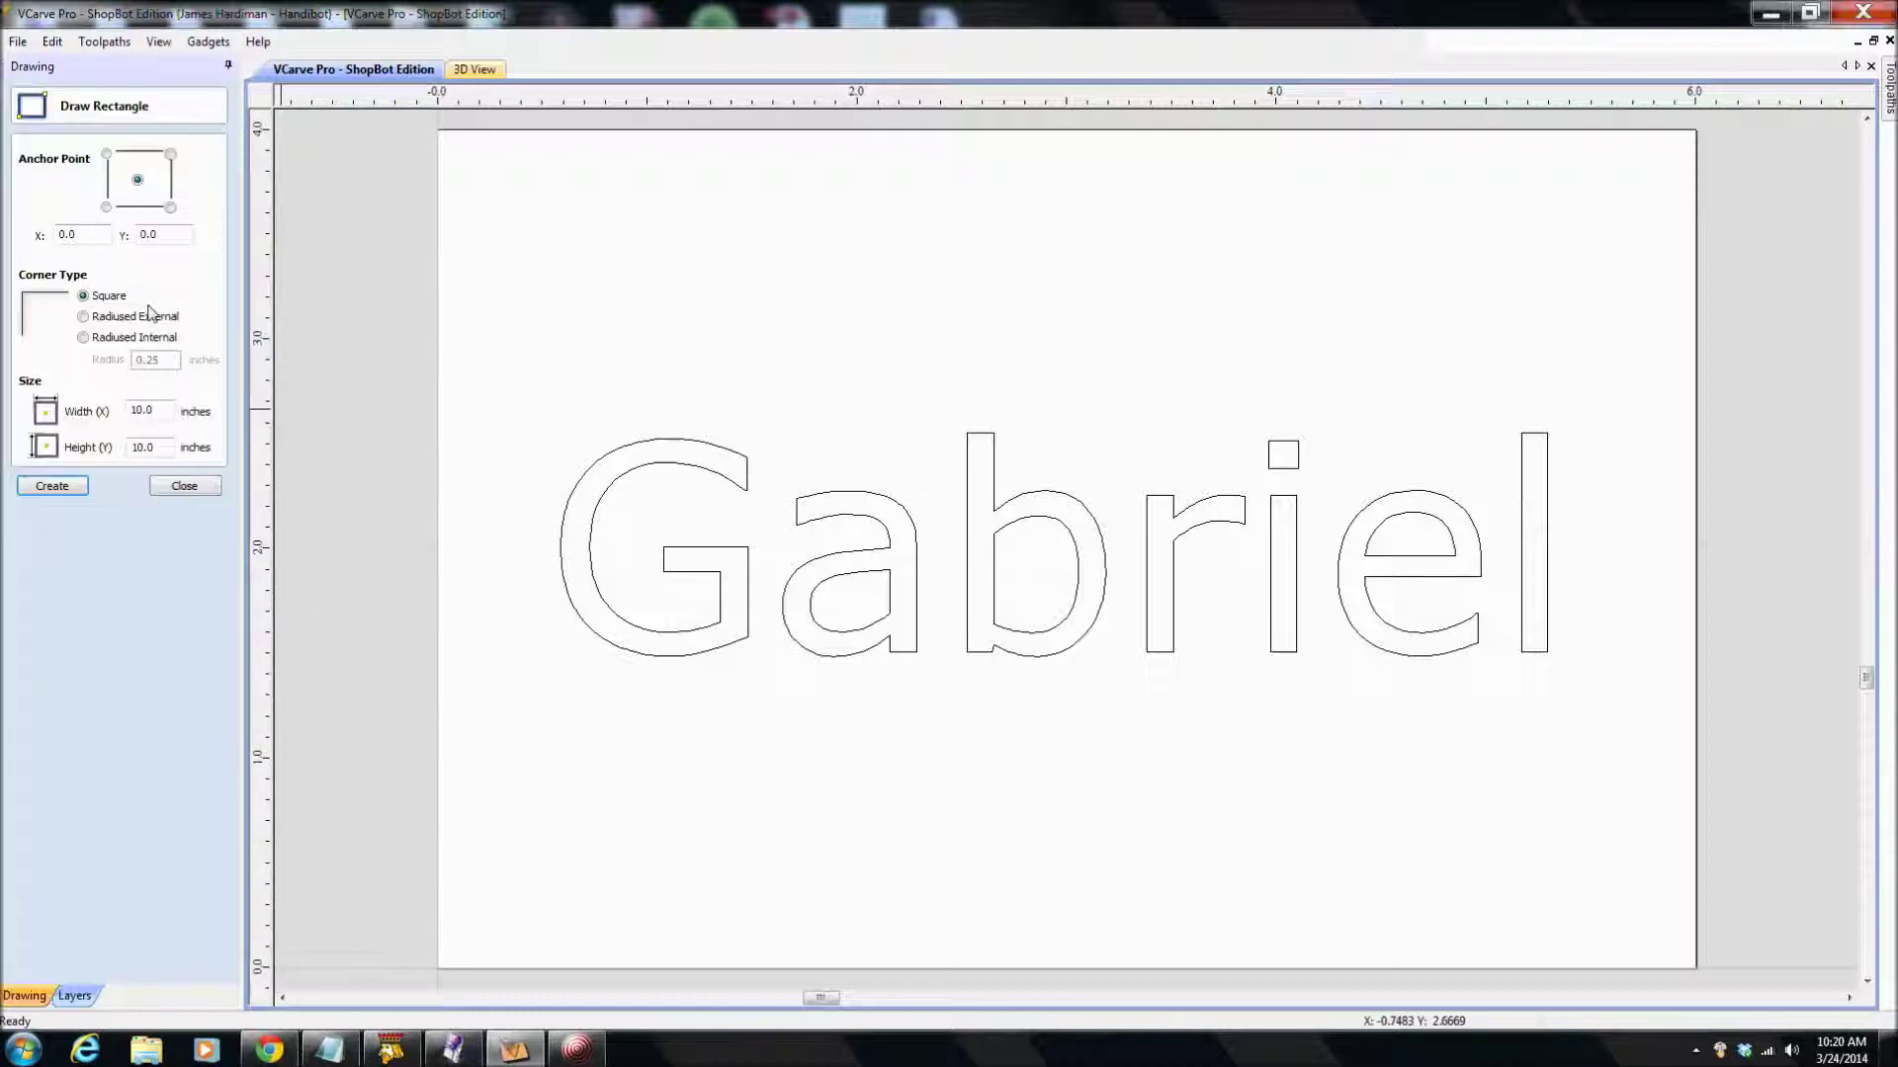
left_click(87, 338)
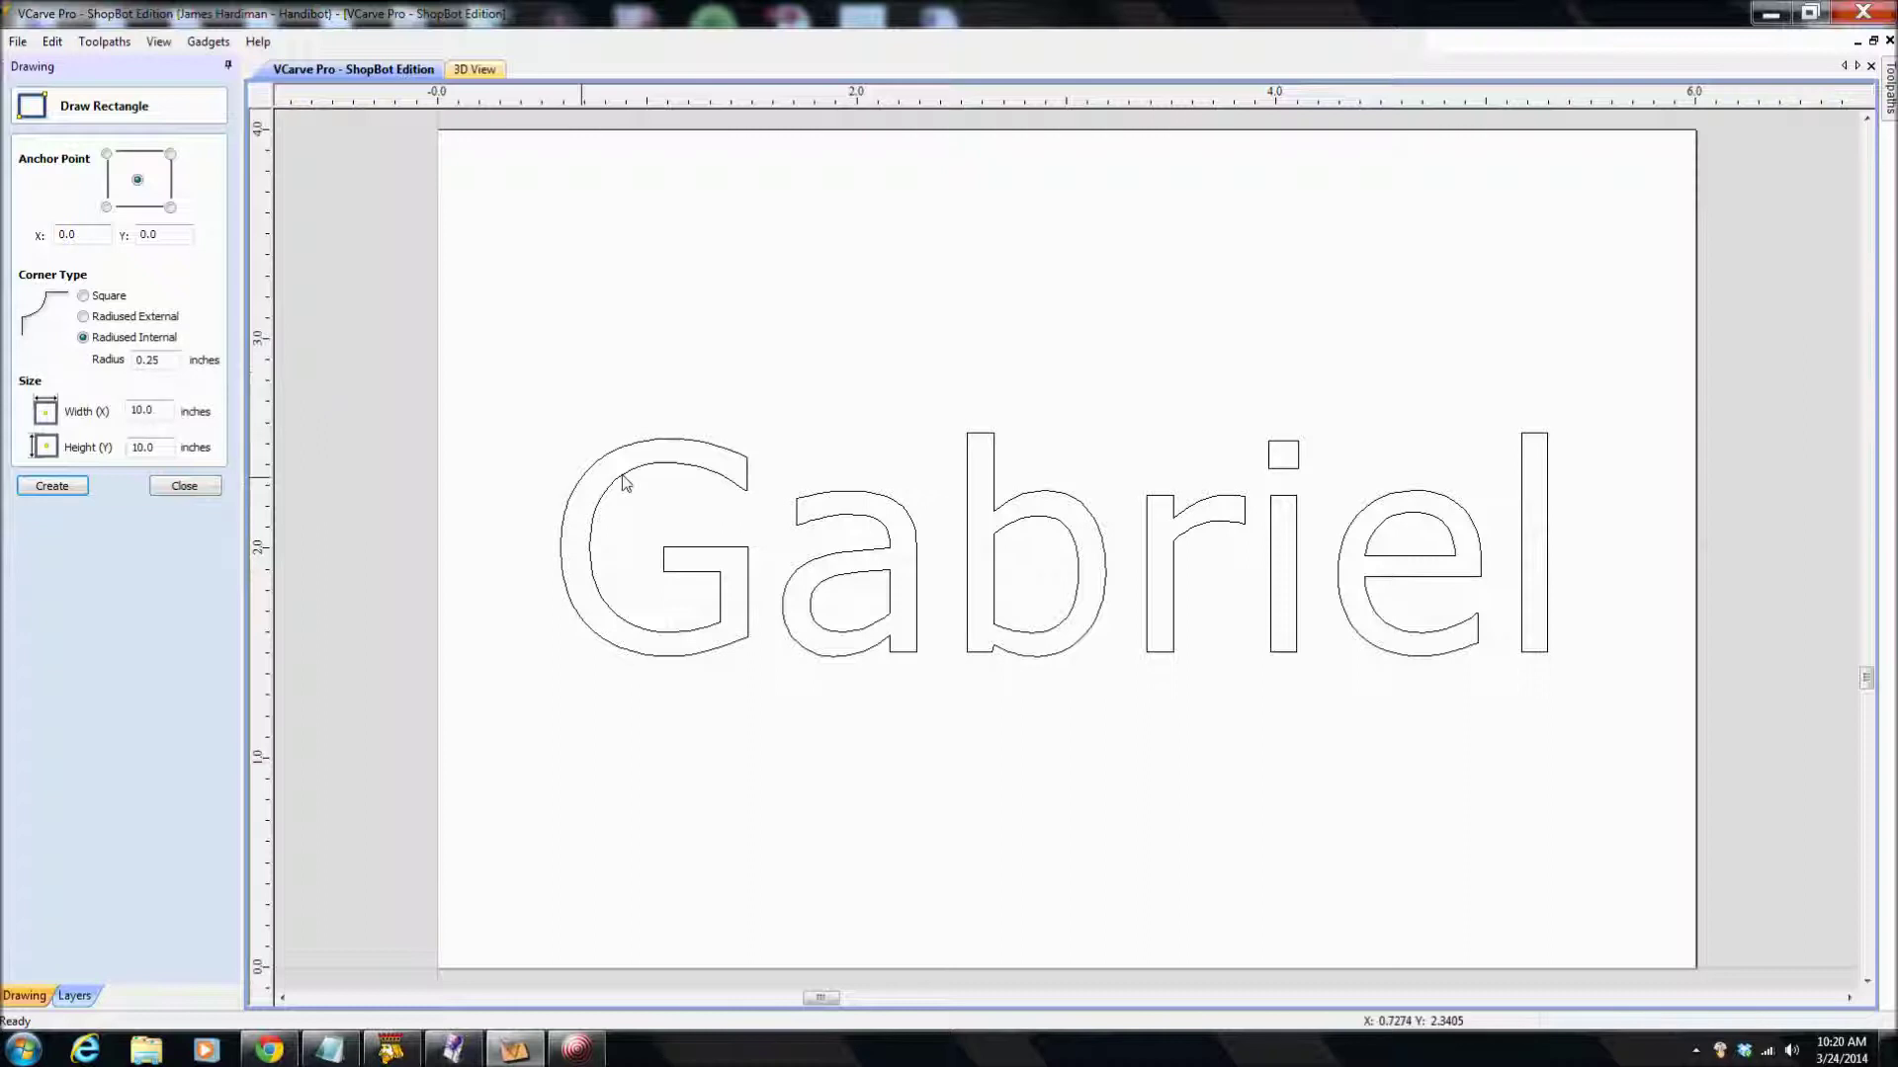
left_click_drag(510, 403, 514, 407)
left_click_drag(607, 491, 1598, 706)
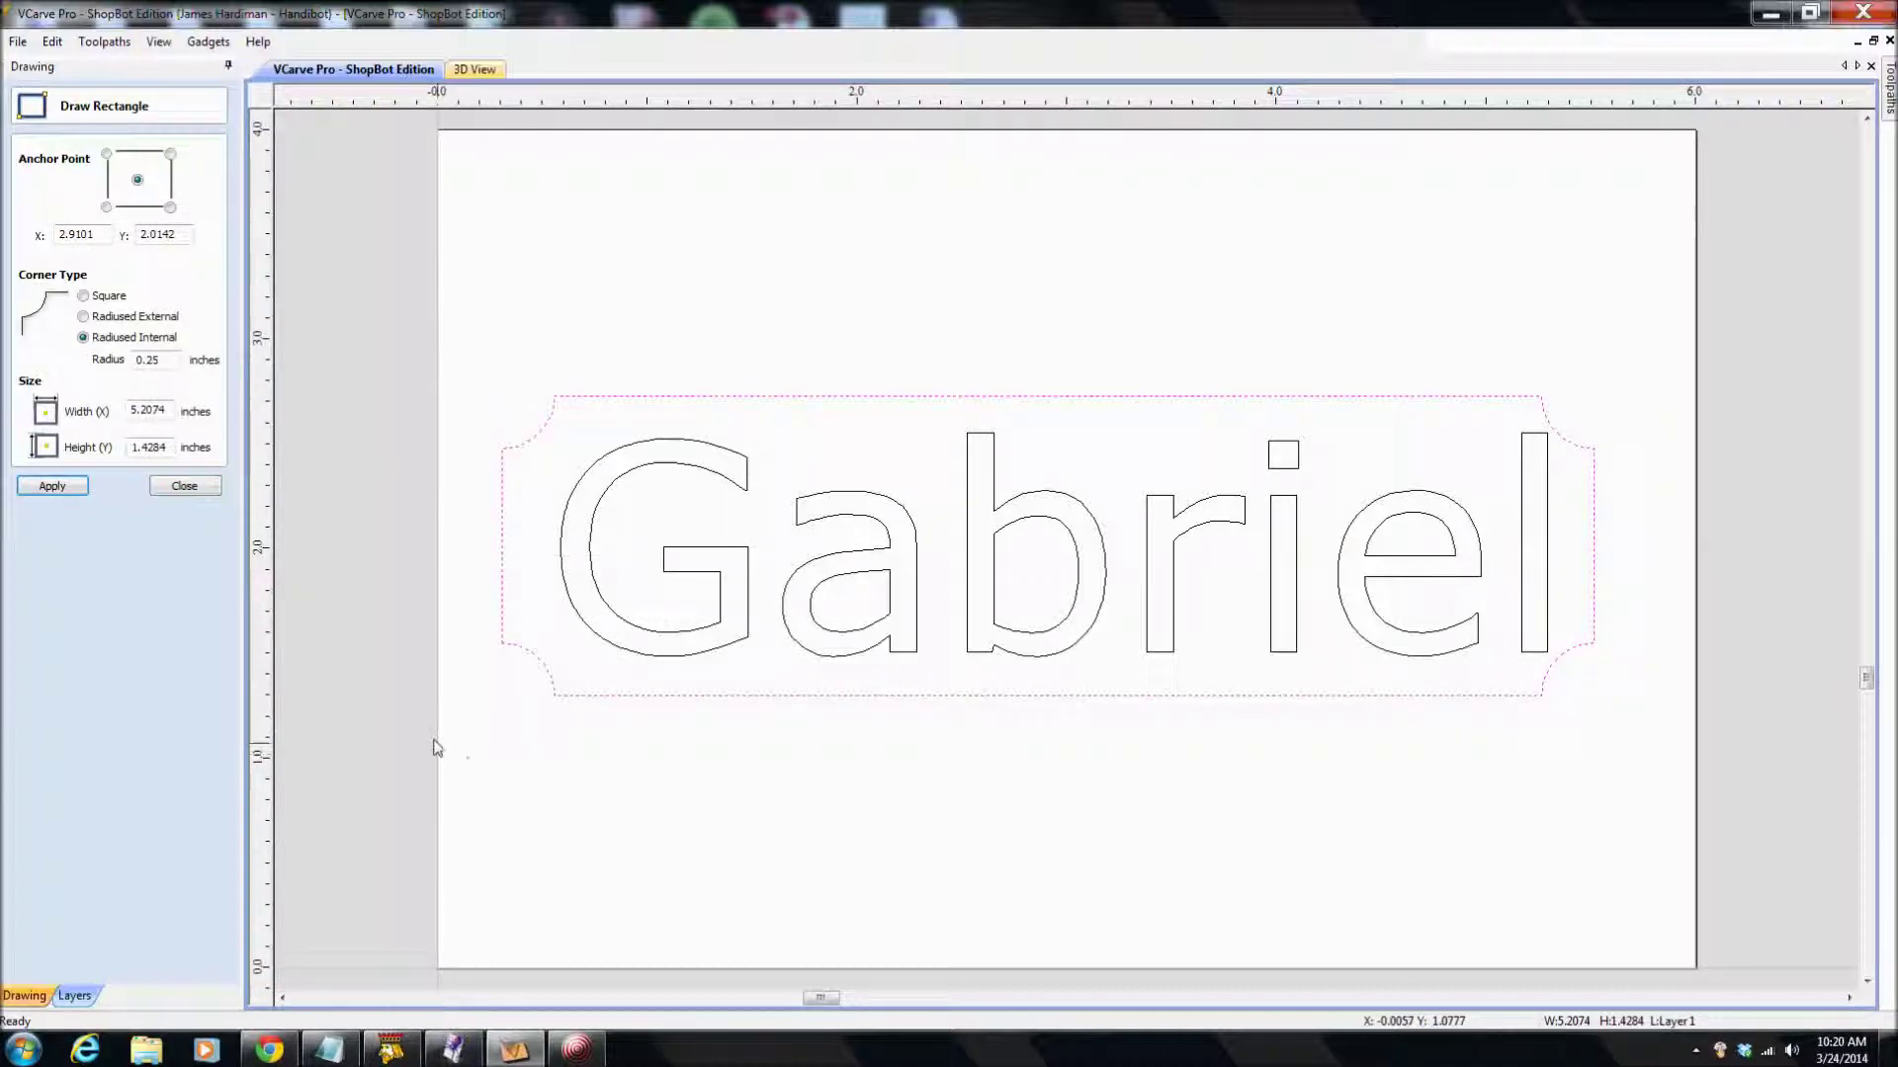
left_click(185, 486)
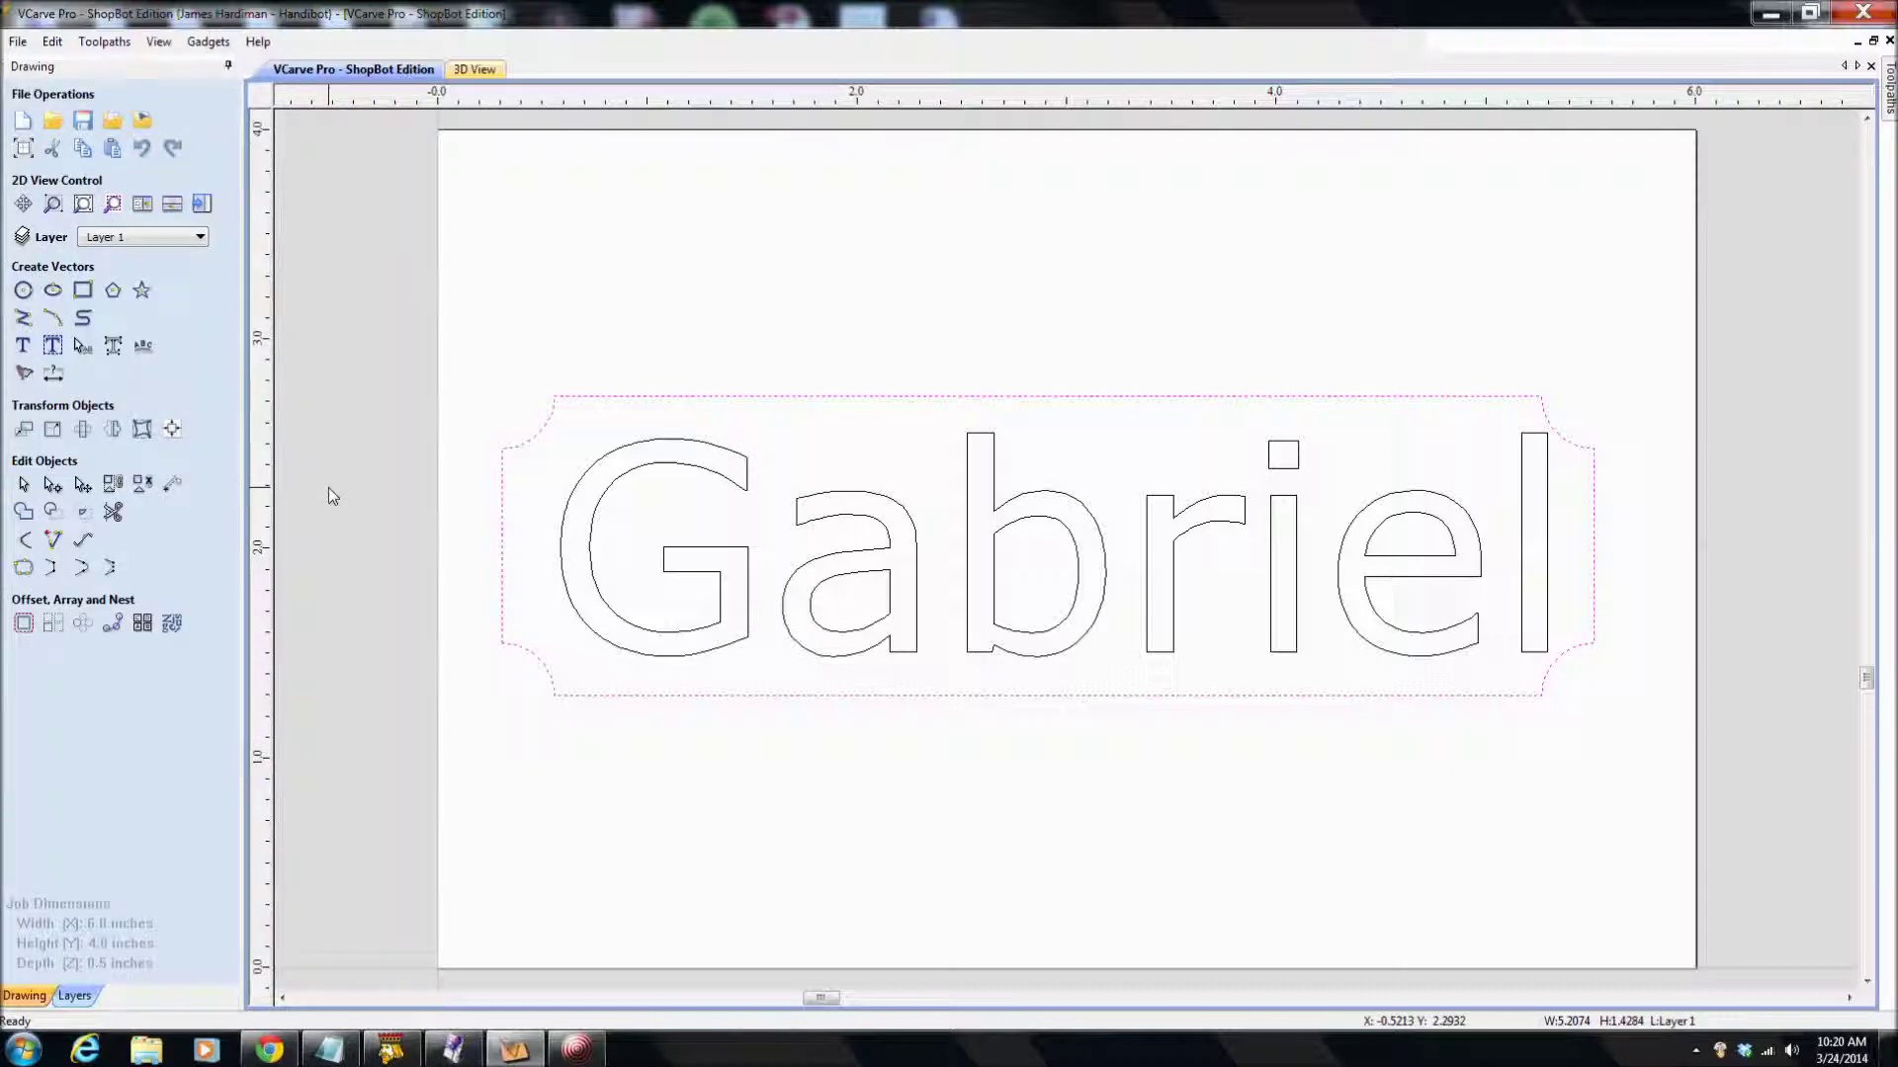
left_click(328, 489)
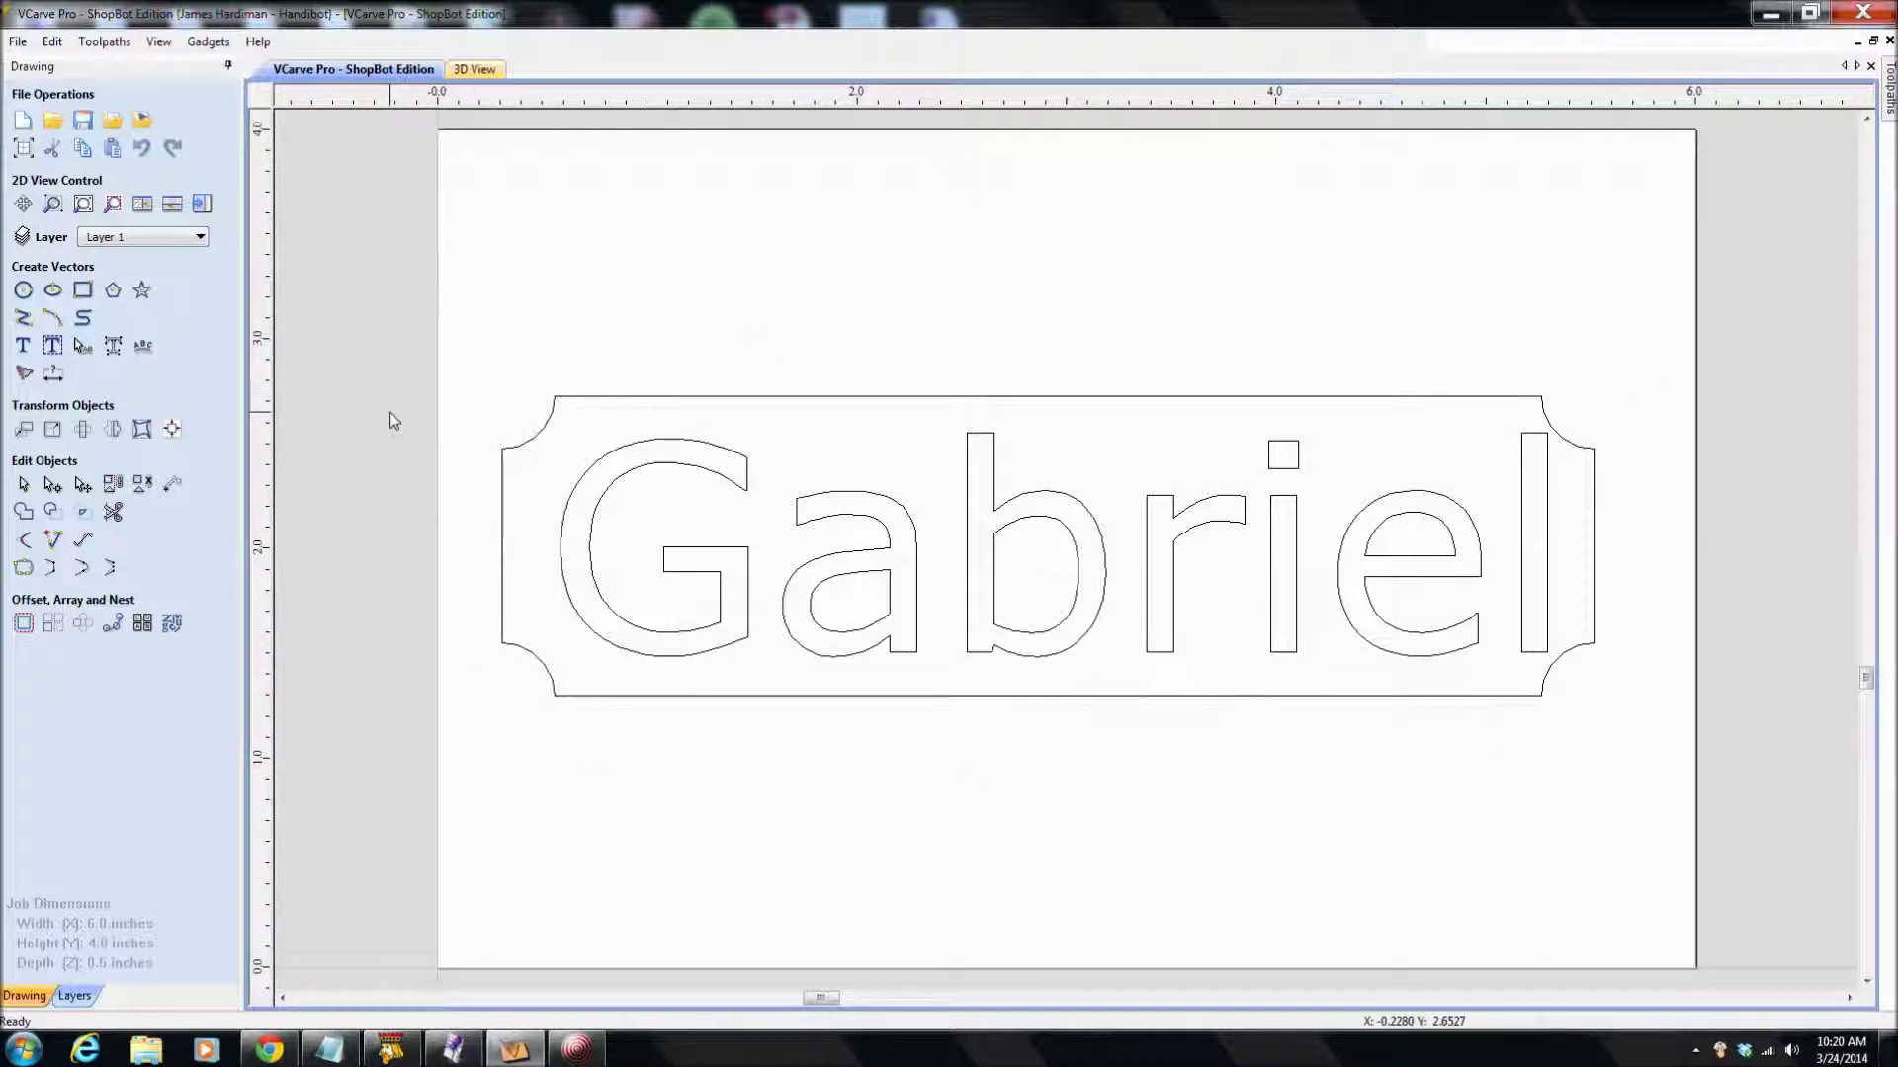
- Draw an outer 5.60 × 1.93 inch rectangle with 0.25-inch rounded external corners
left_click(82, 290)
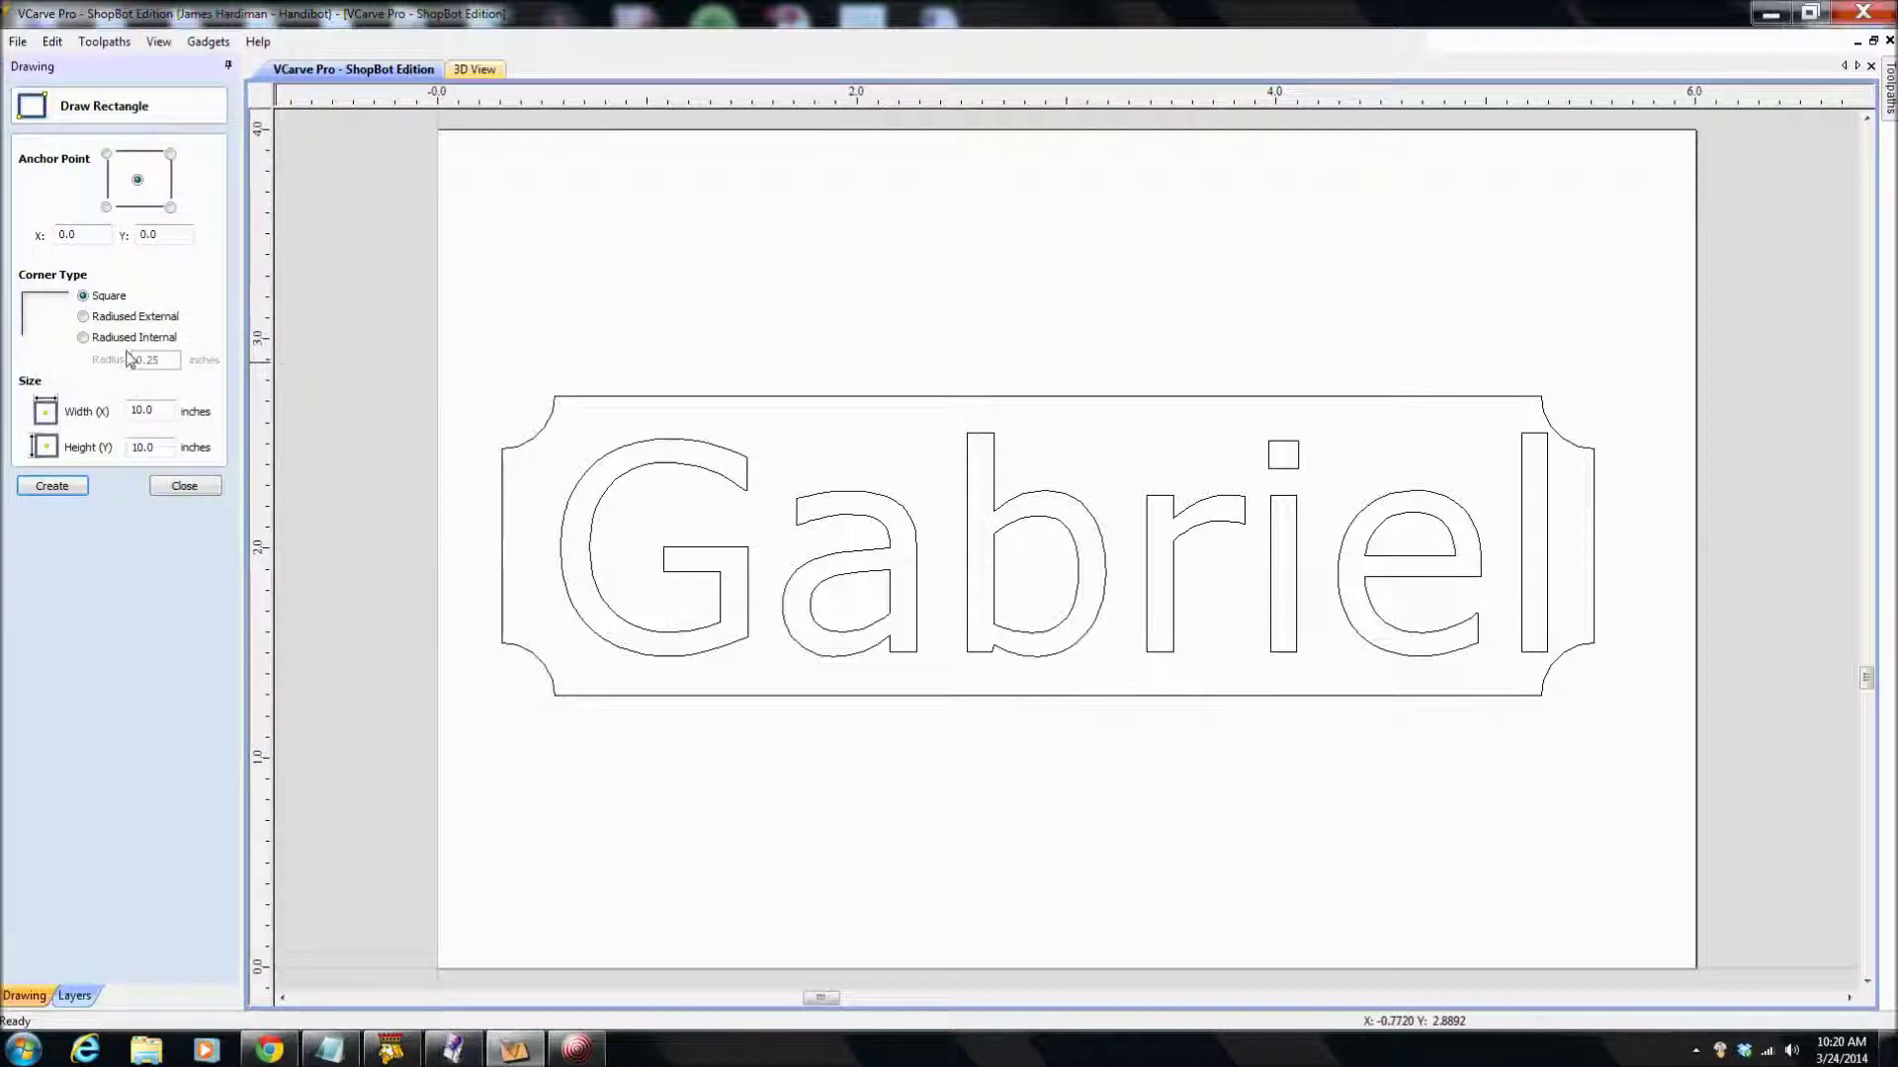
left_click(83, 316)
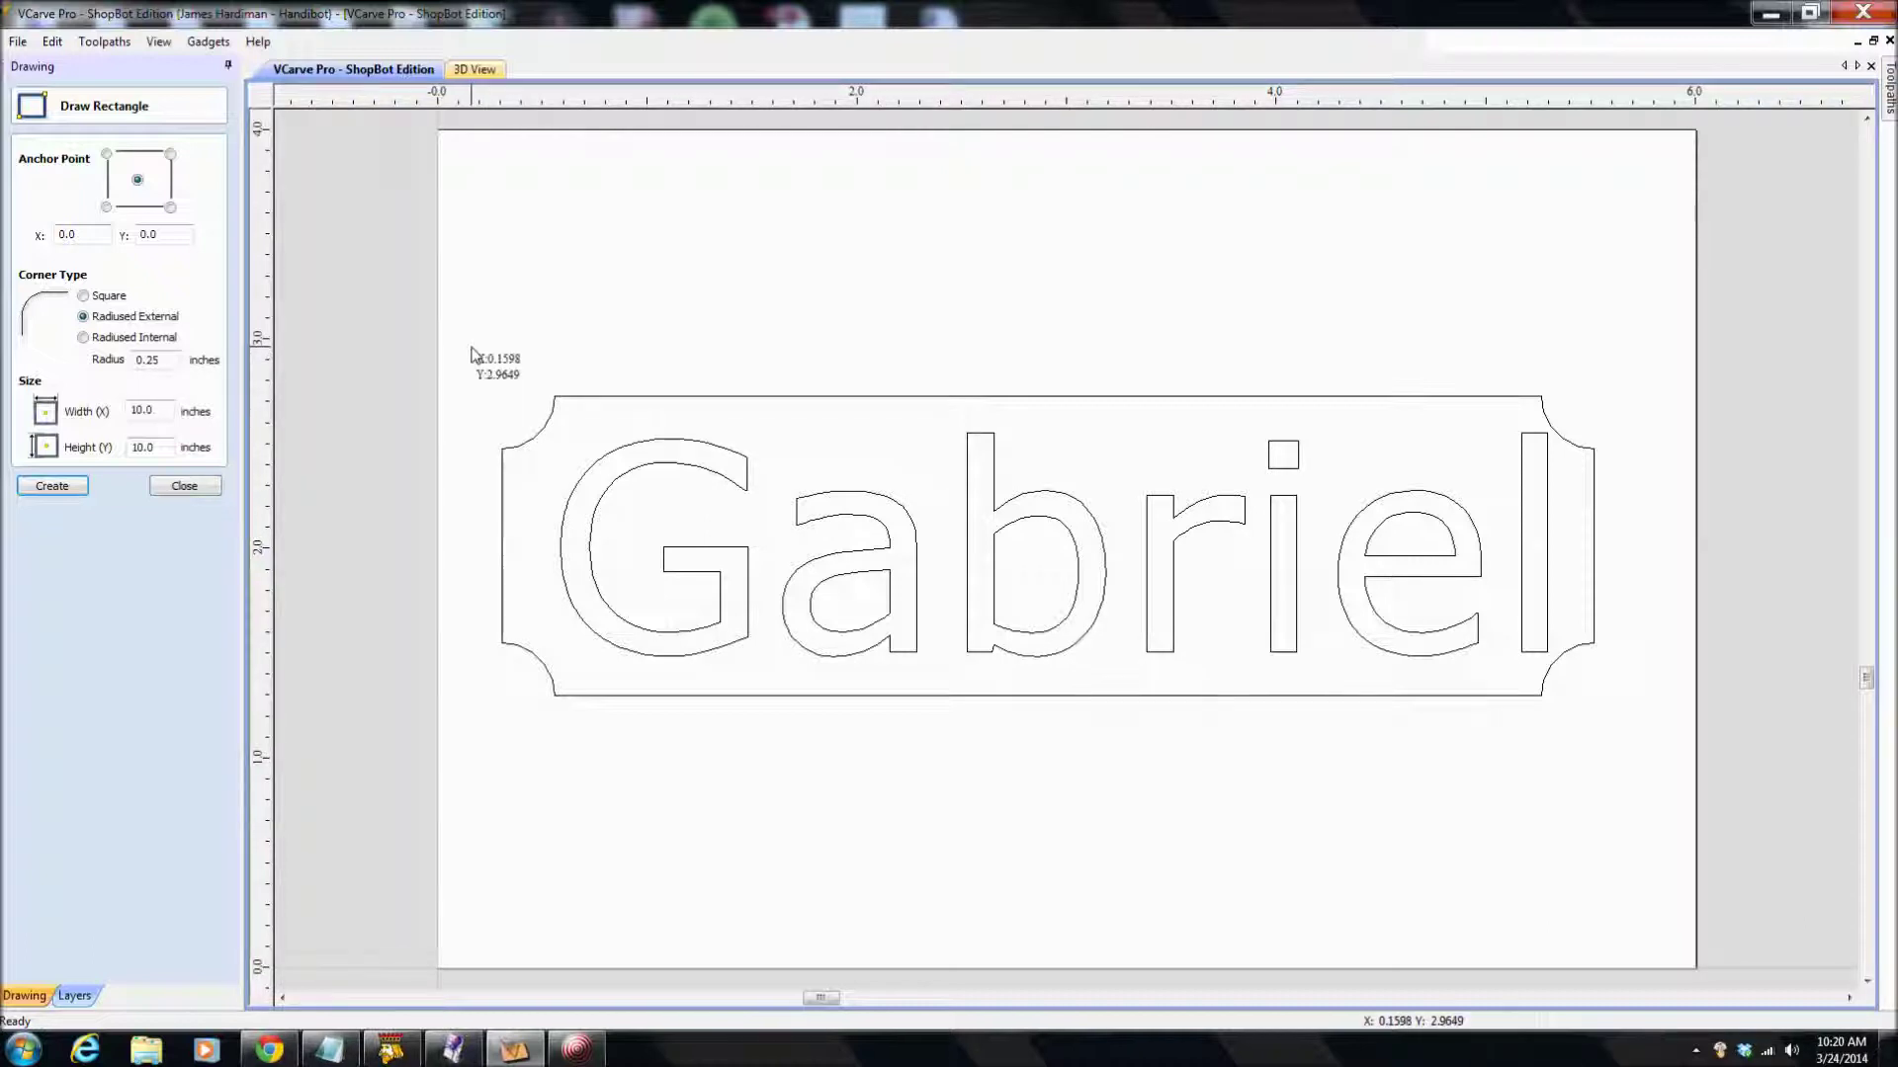
left_click_drag(474, 347, 1645, 749)
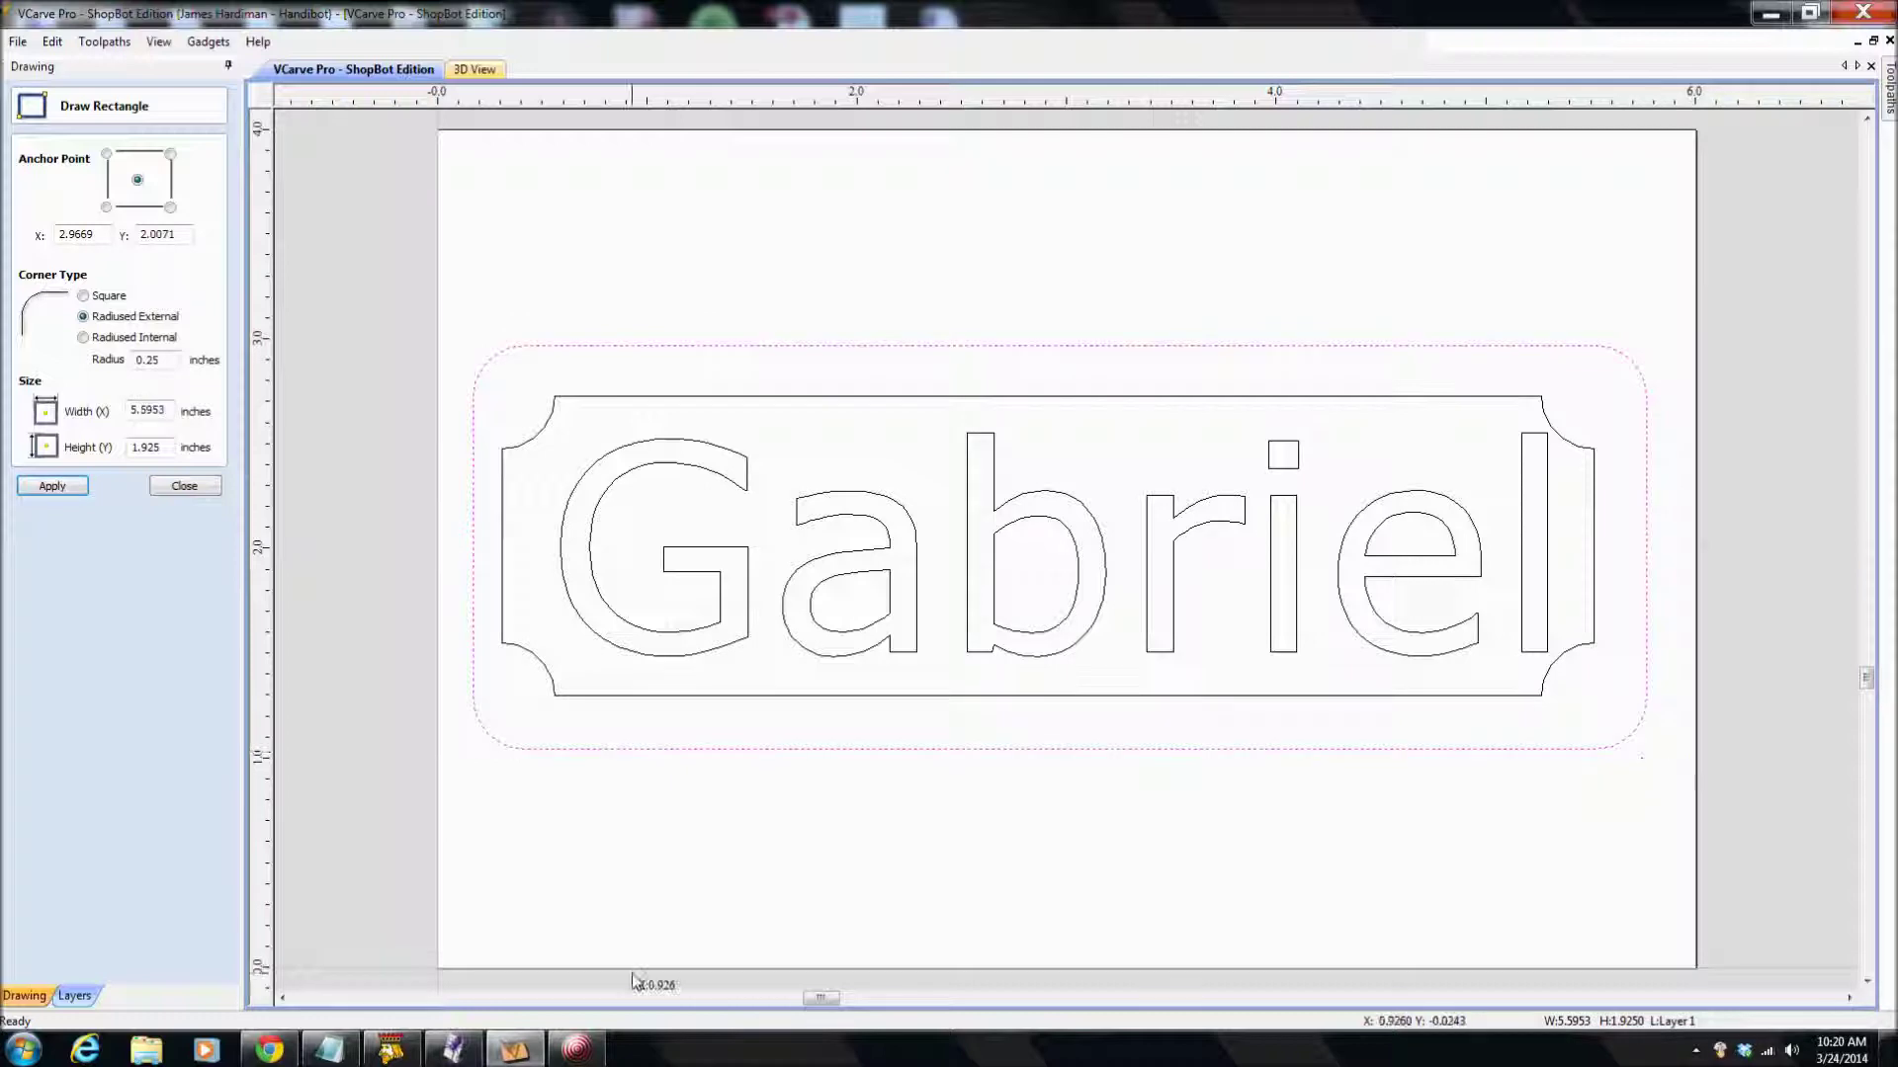
left_click(184, 488)
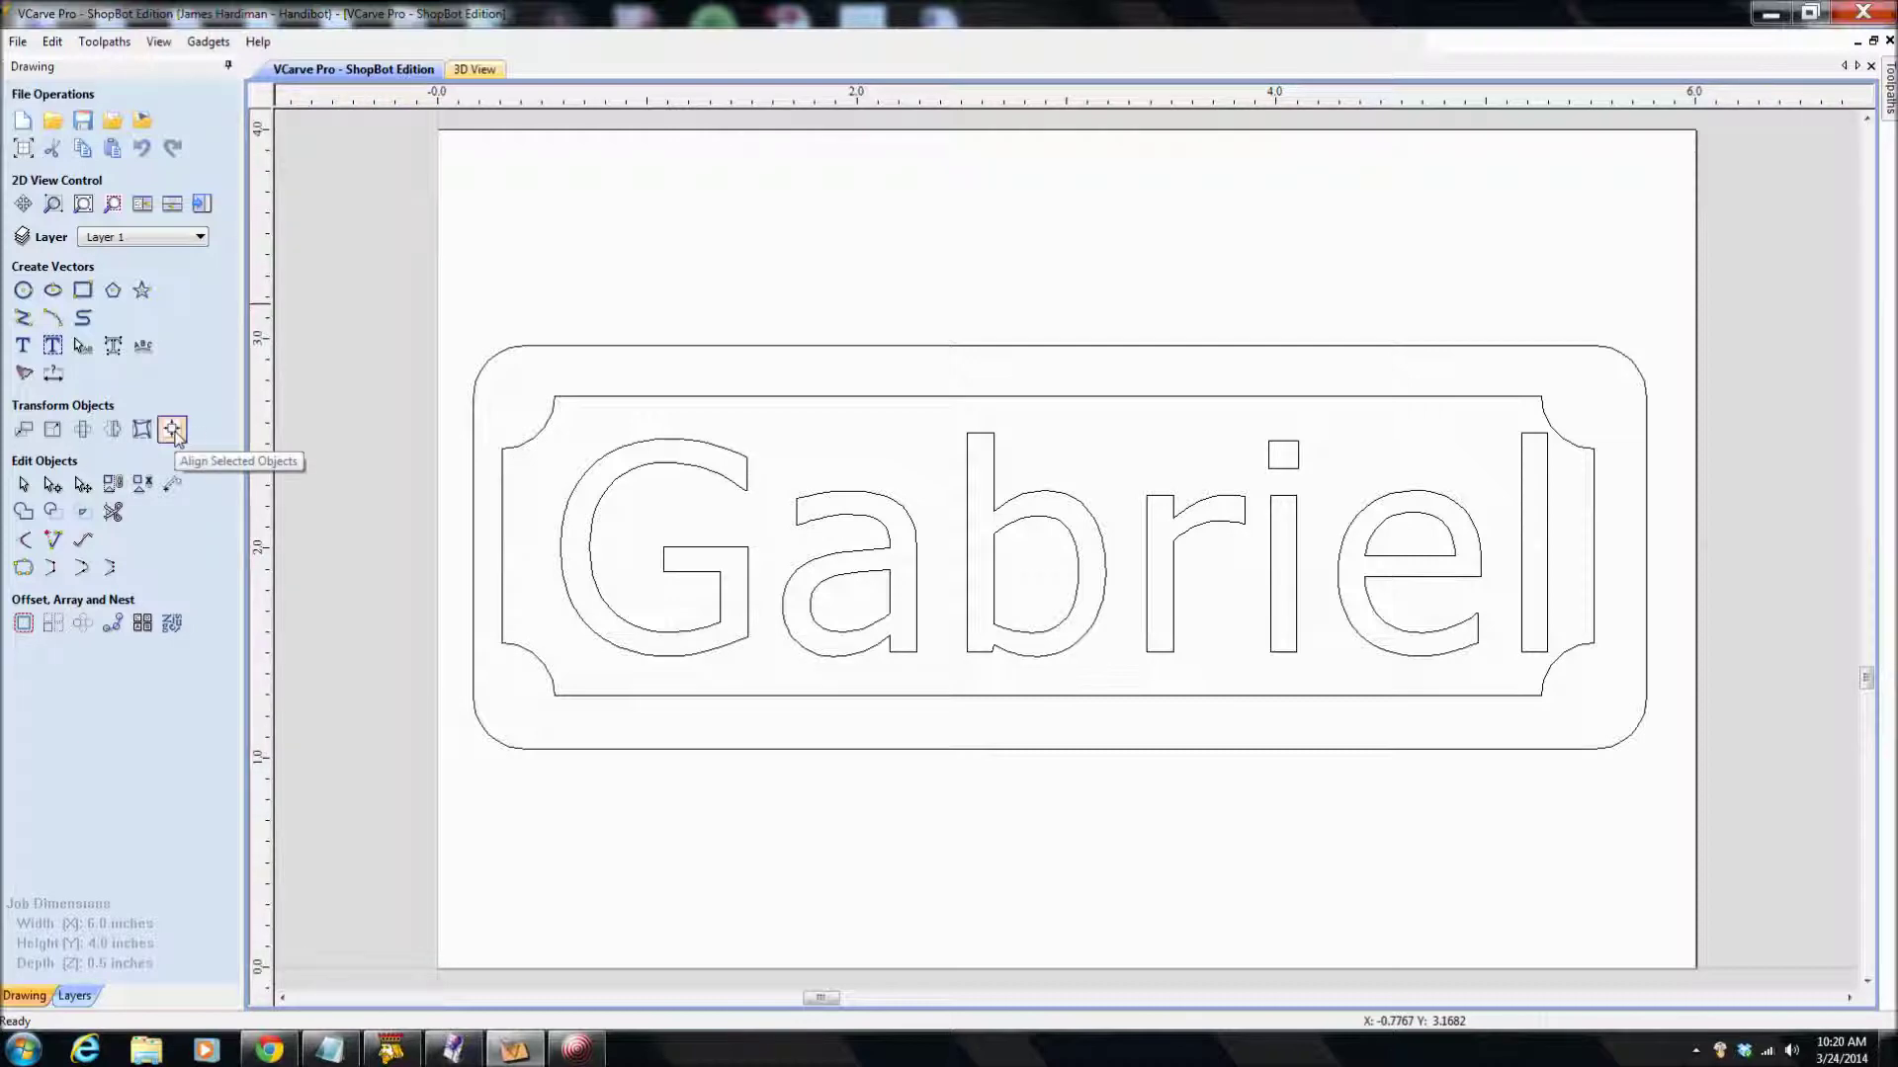
- Centre the Gabriel text and both borders on the material
left_click_drag(364, 262, 1707, 838)
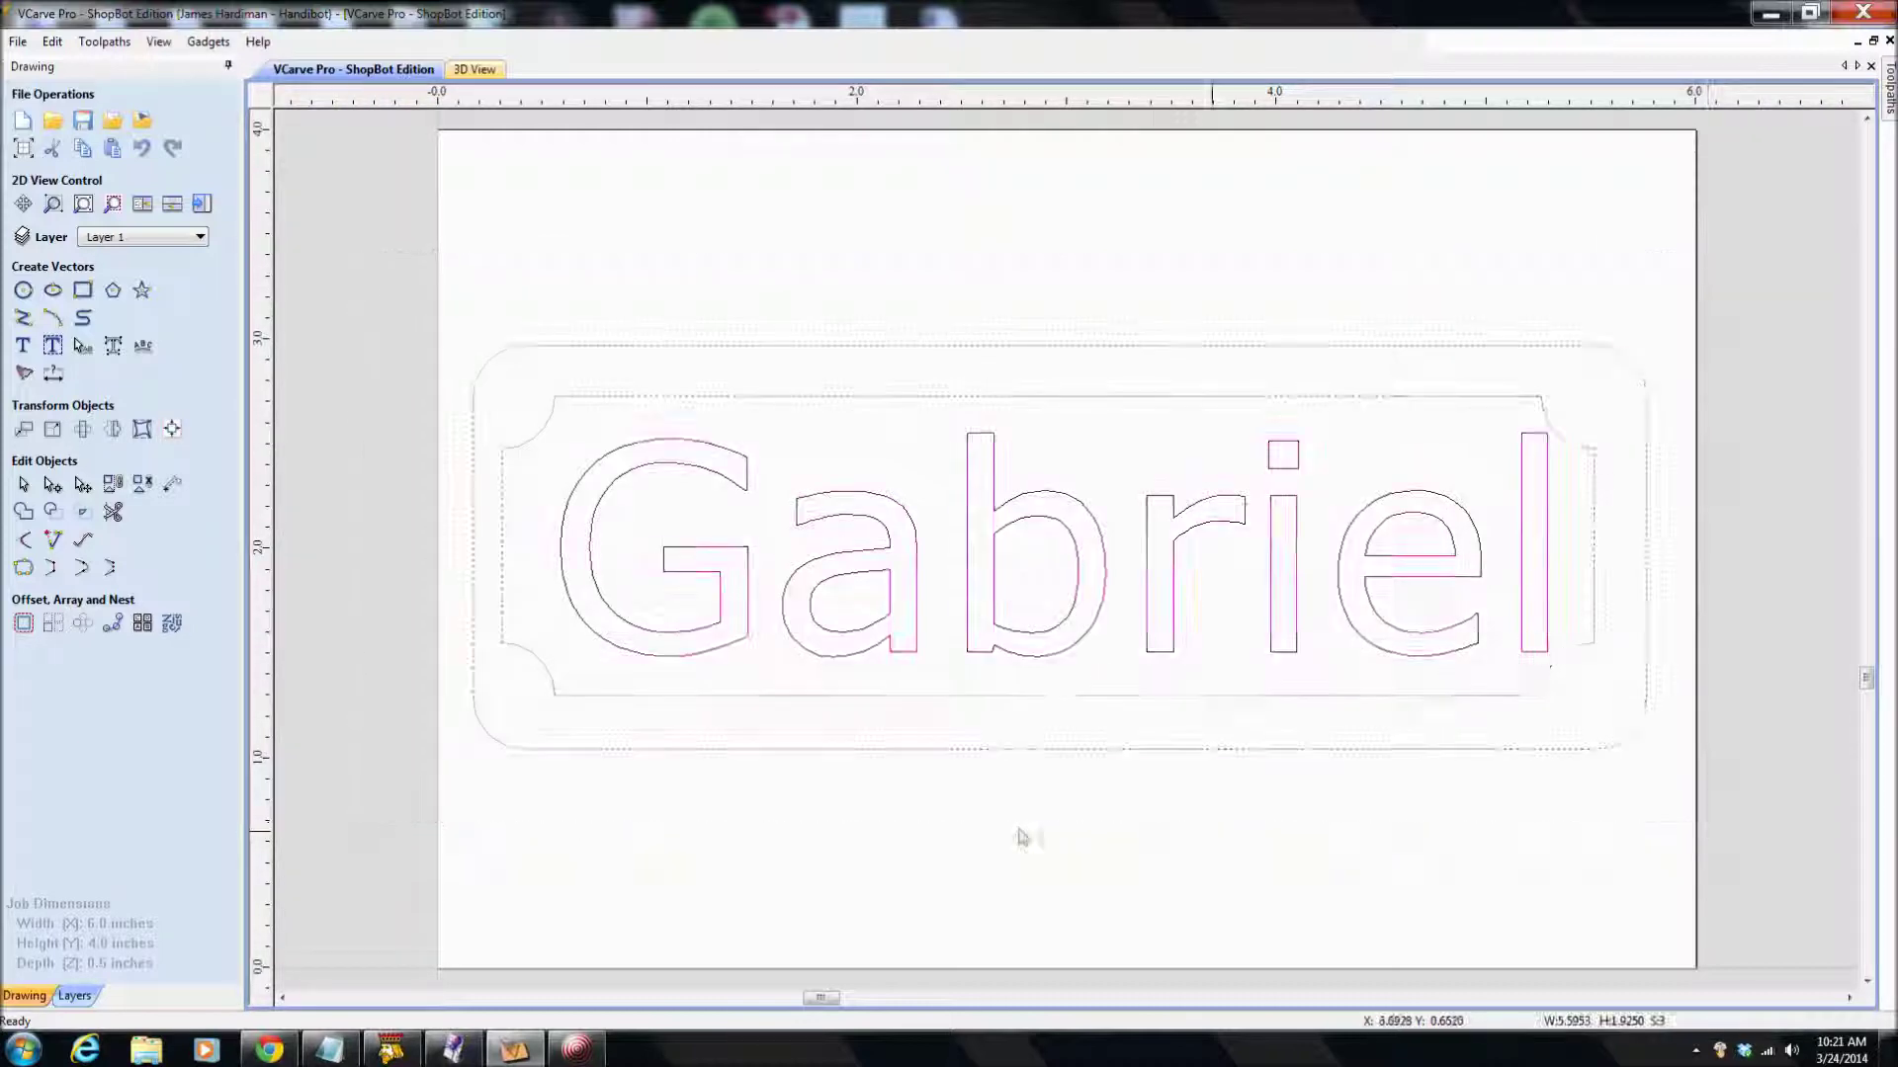
left_click(172, 428)
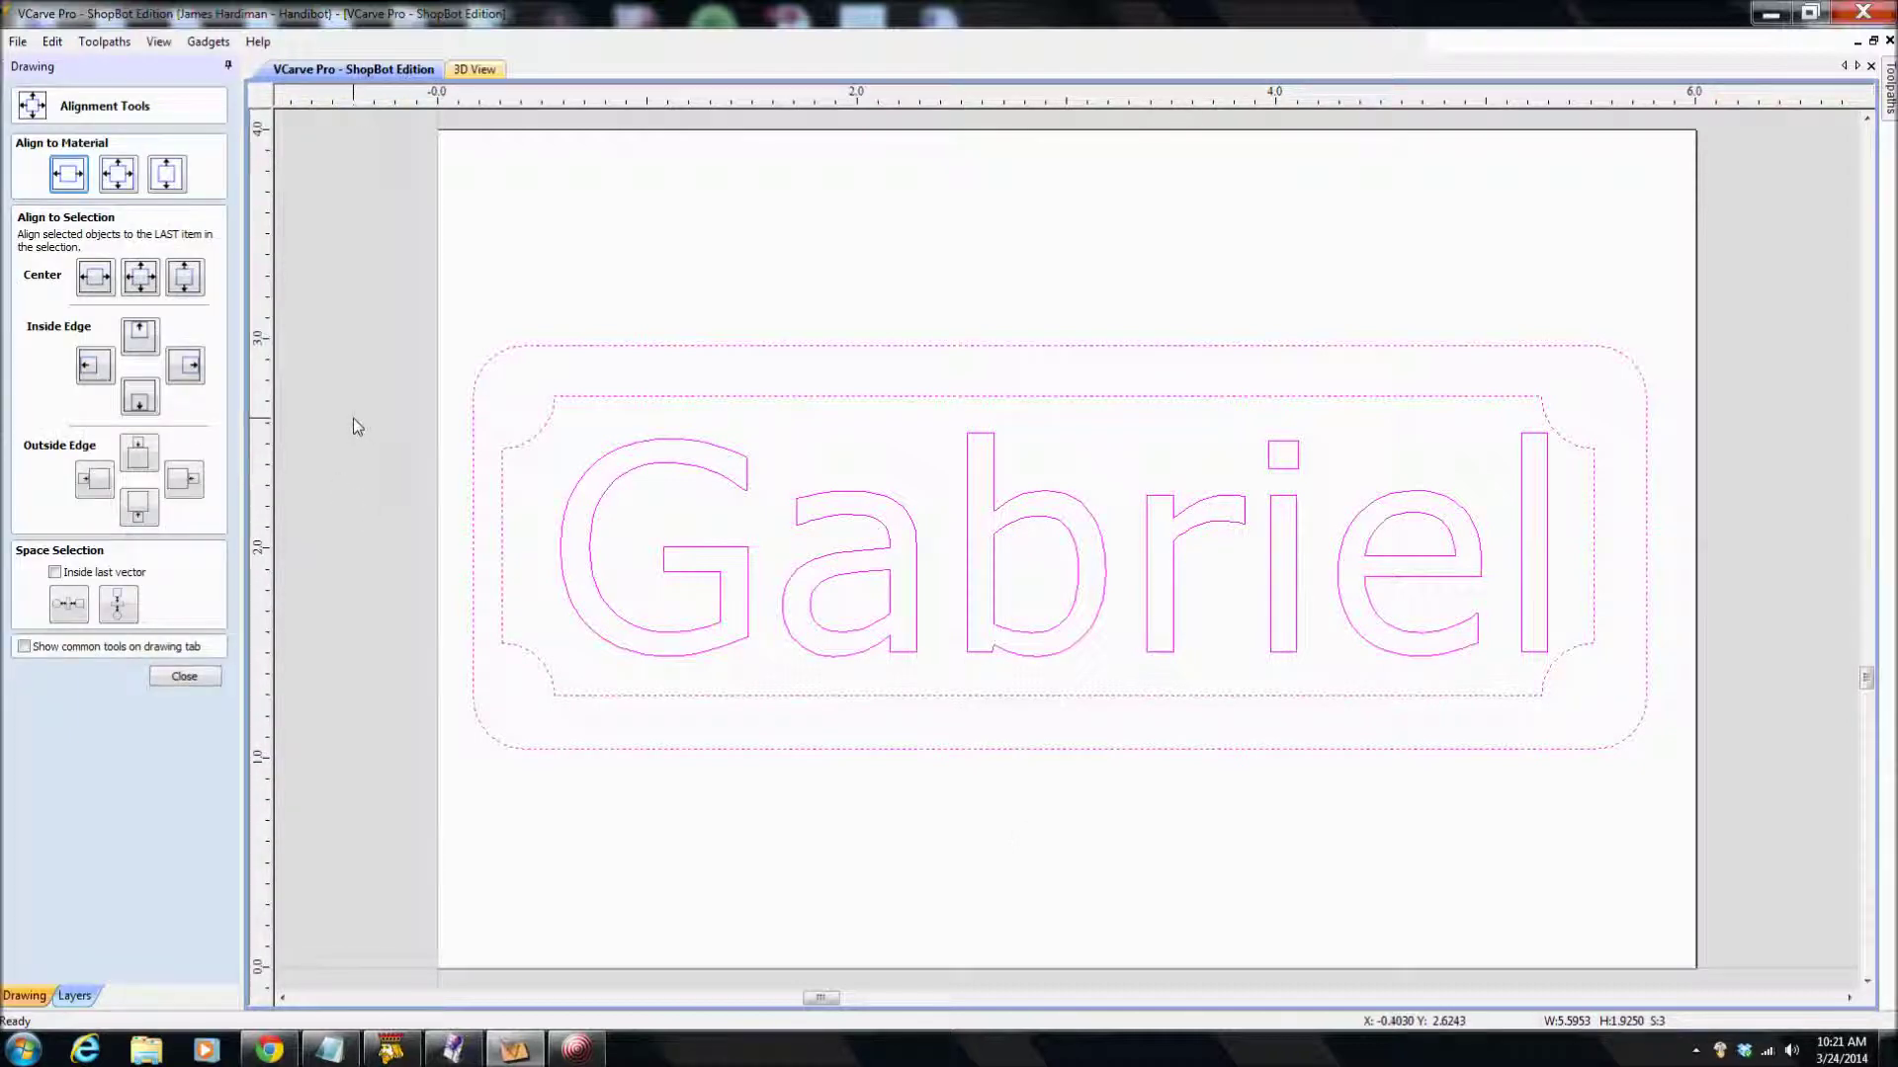
left_click(118, 174)
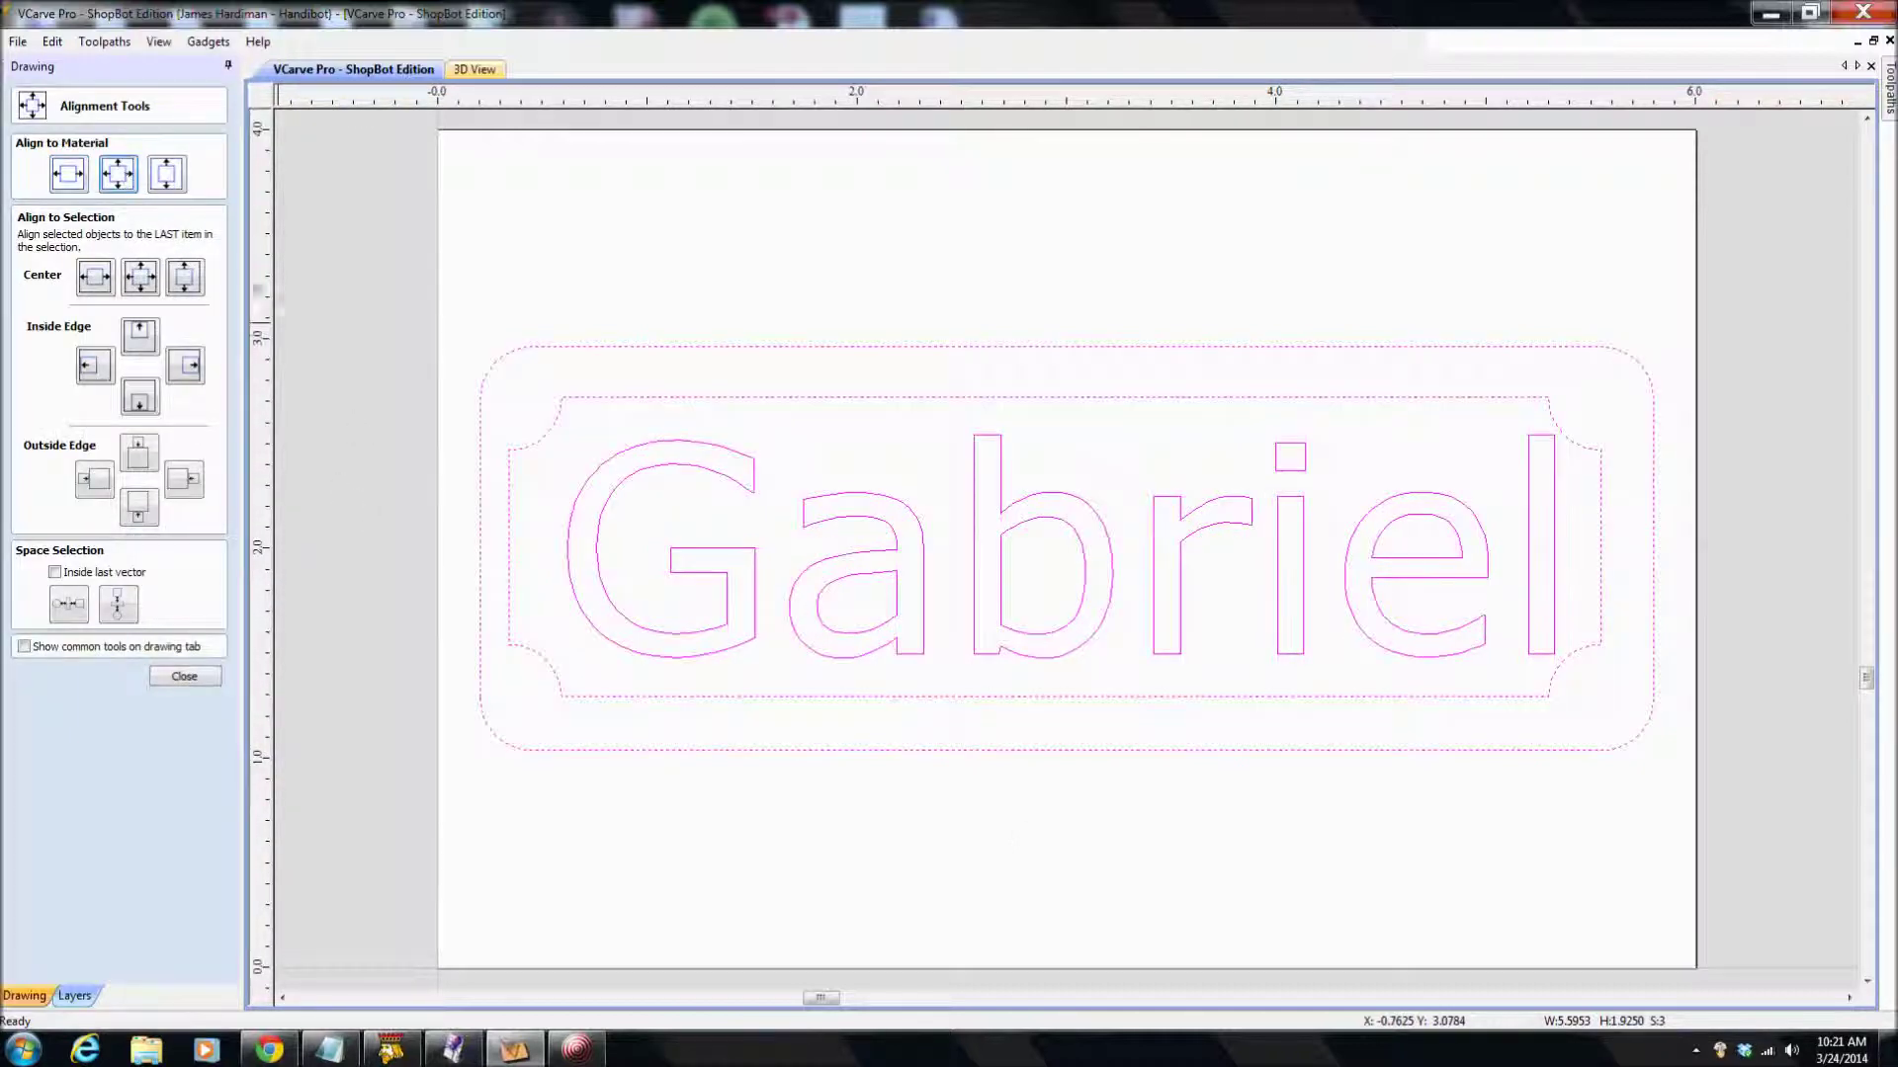
left_click(358, 338)
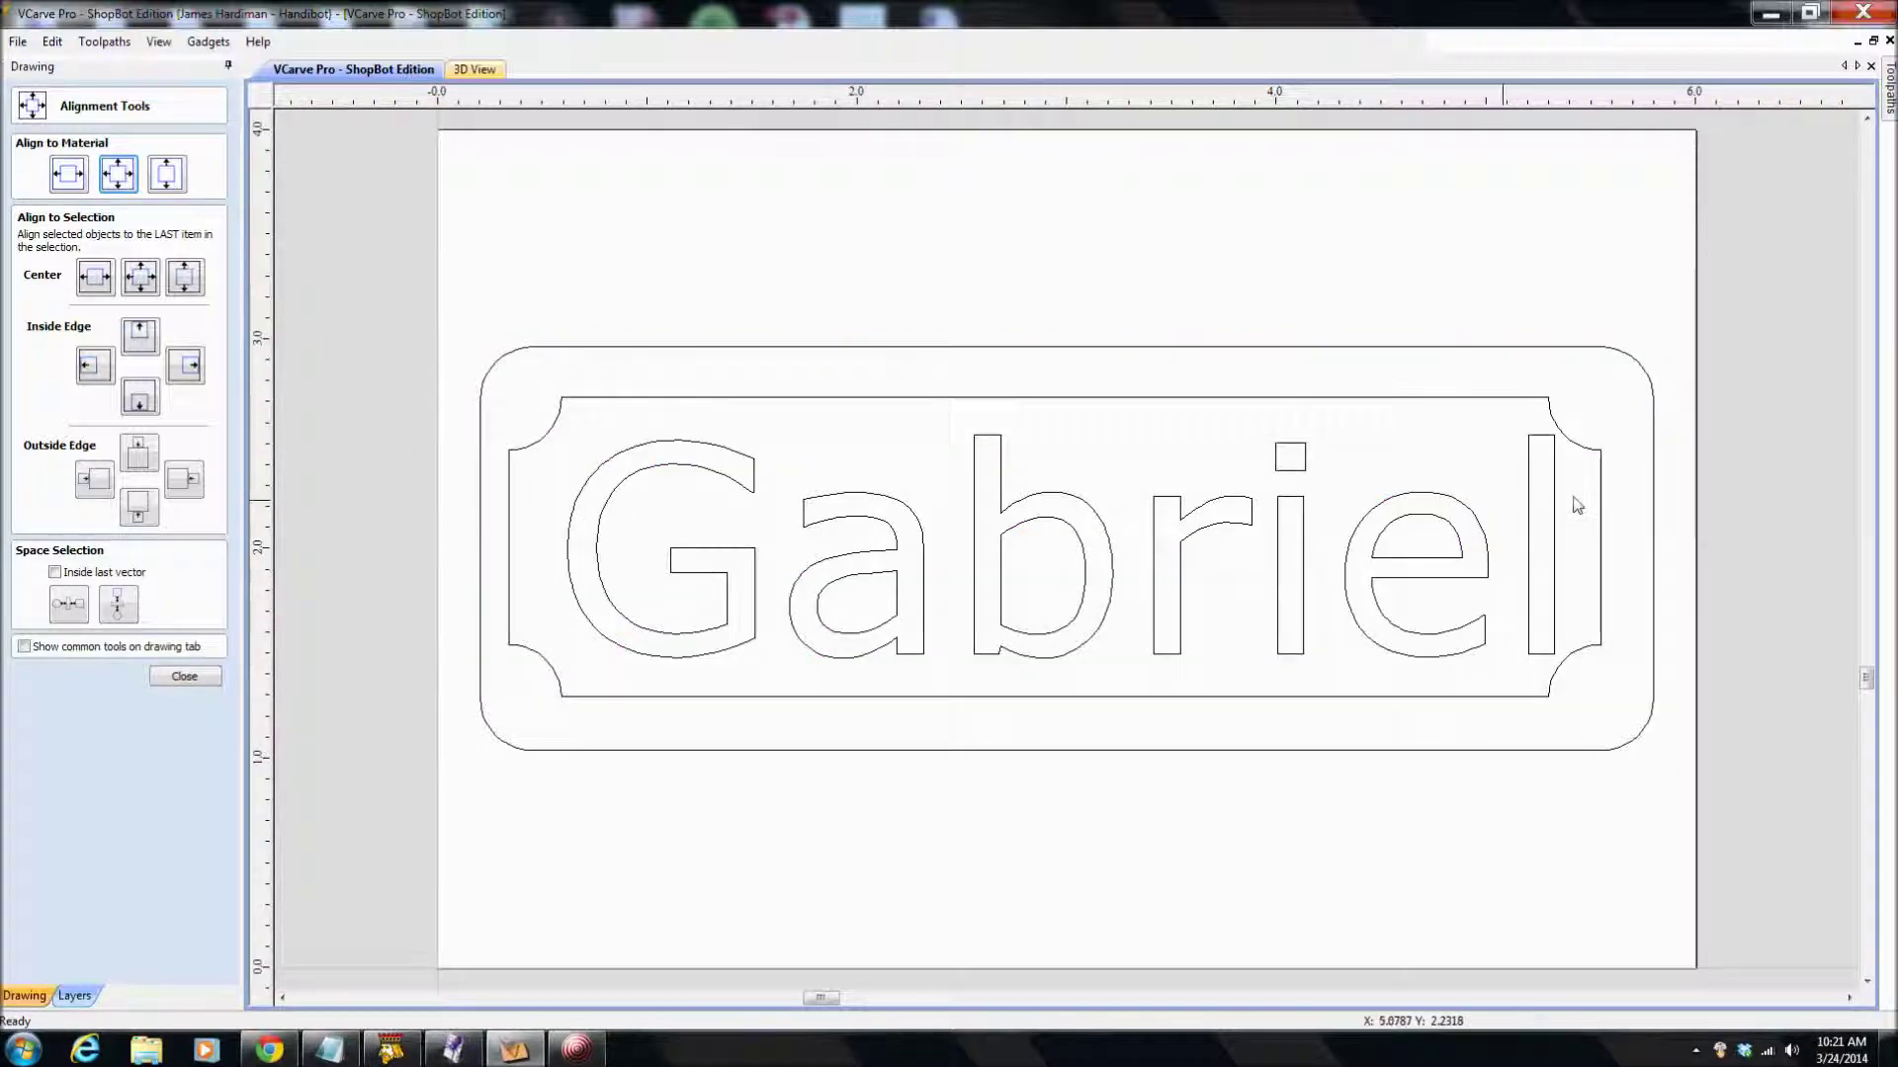
- Centre the Gabriel text within the notched inner border
left_click(756, 648)
left_click_drag(756, 648, 737, 643)
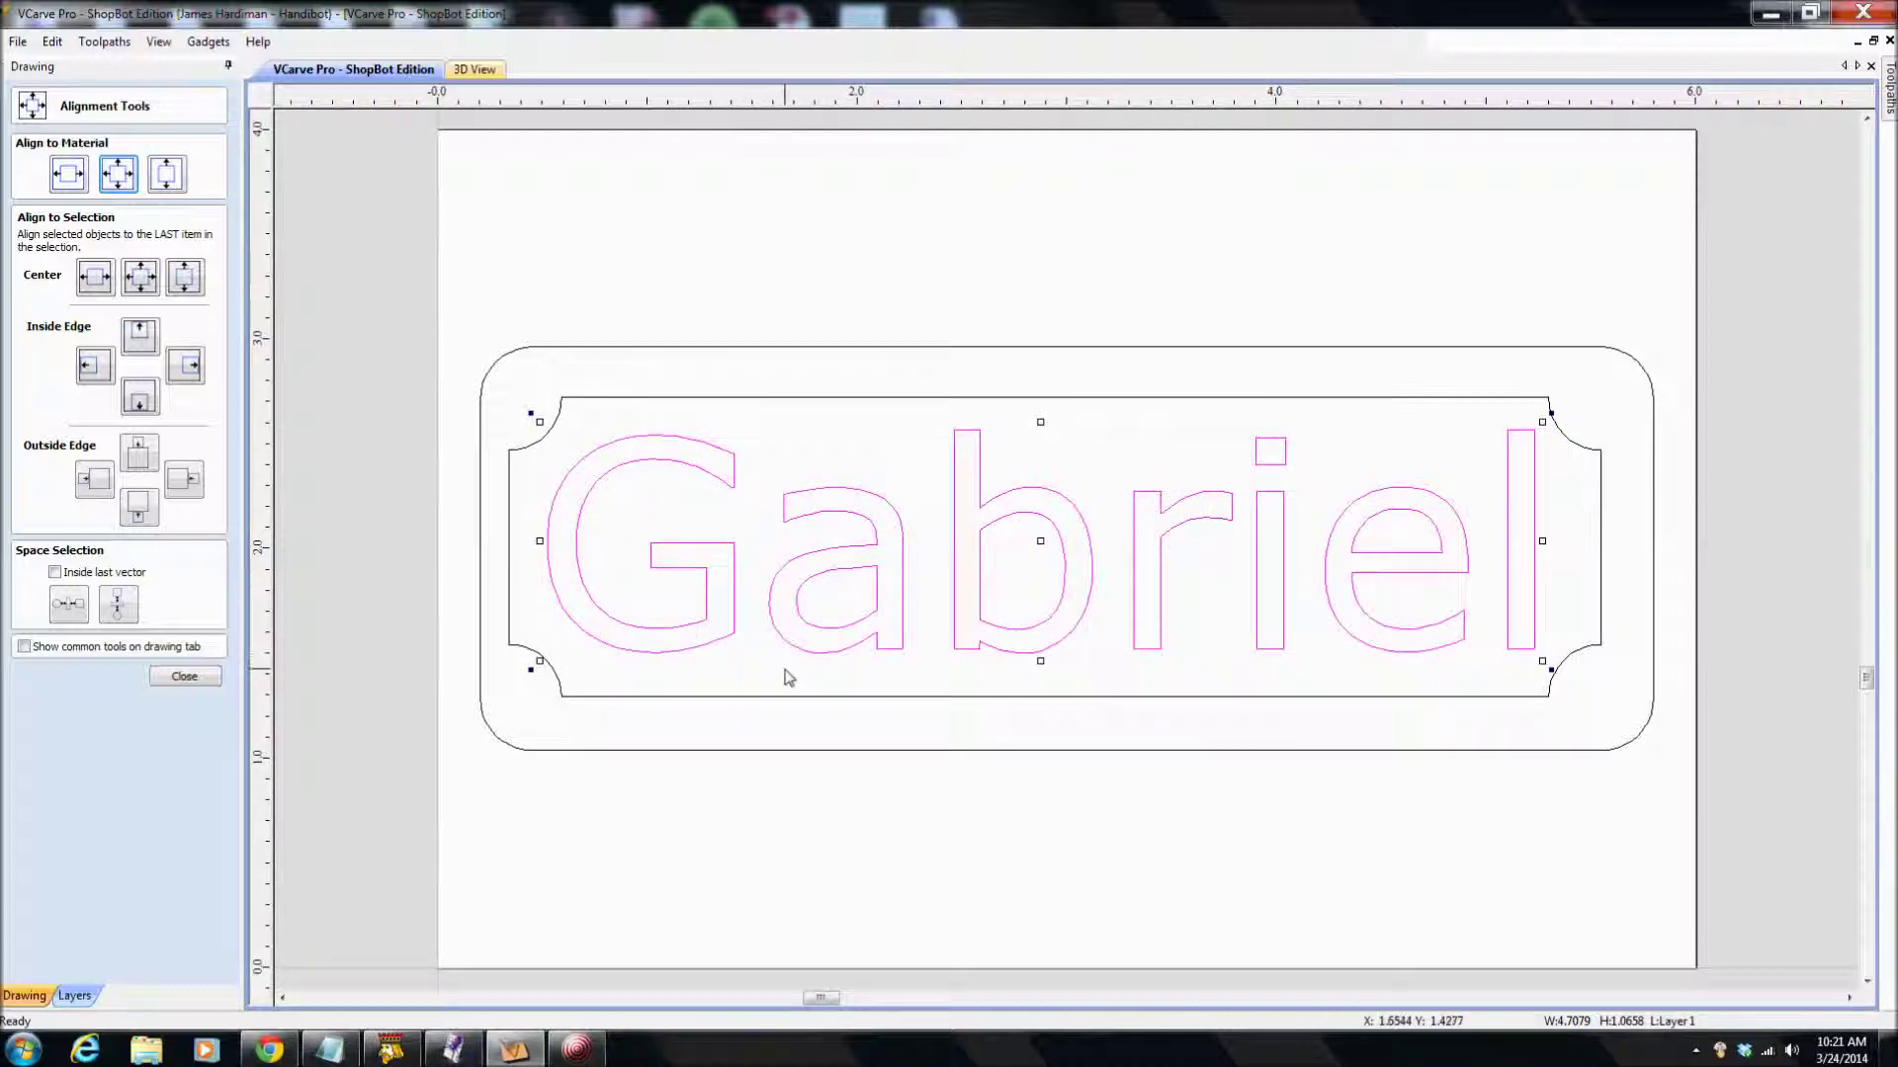
left_click(787, 696, "shift")
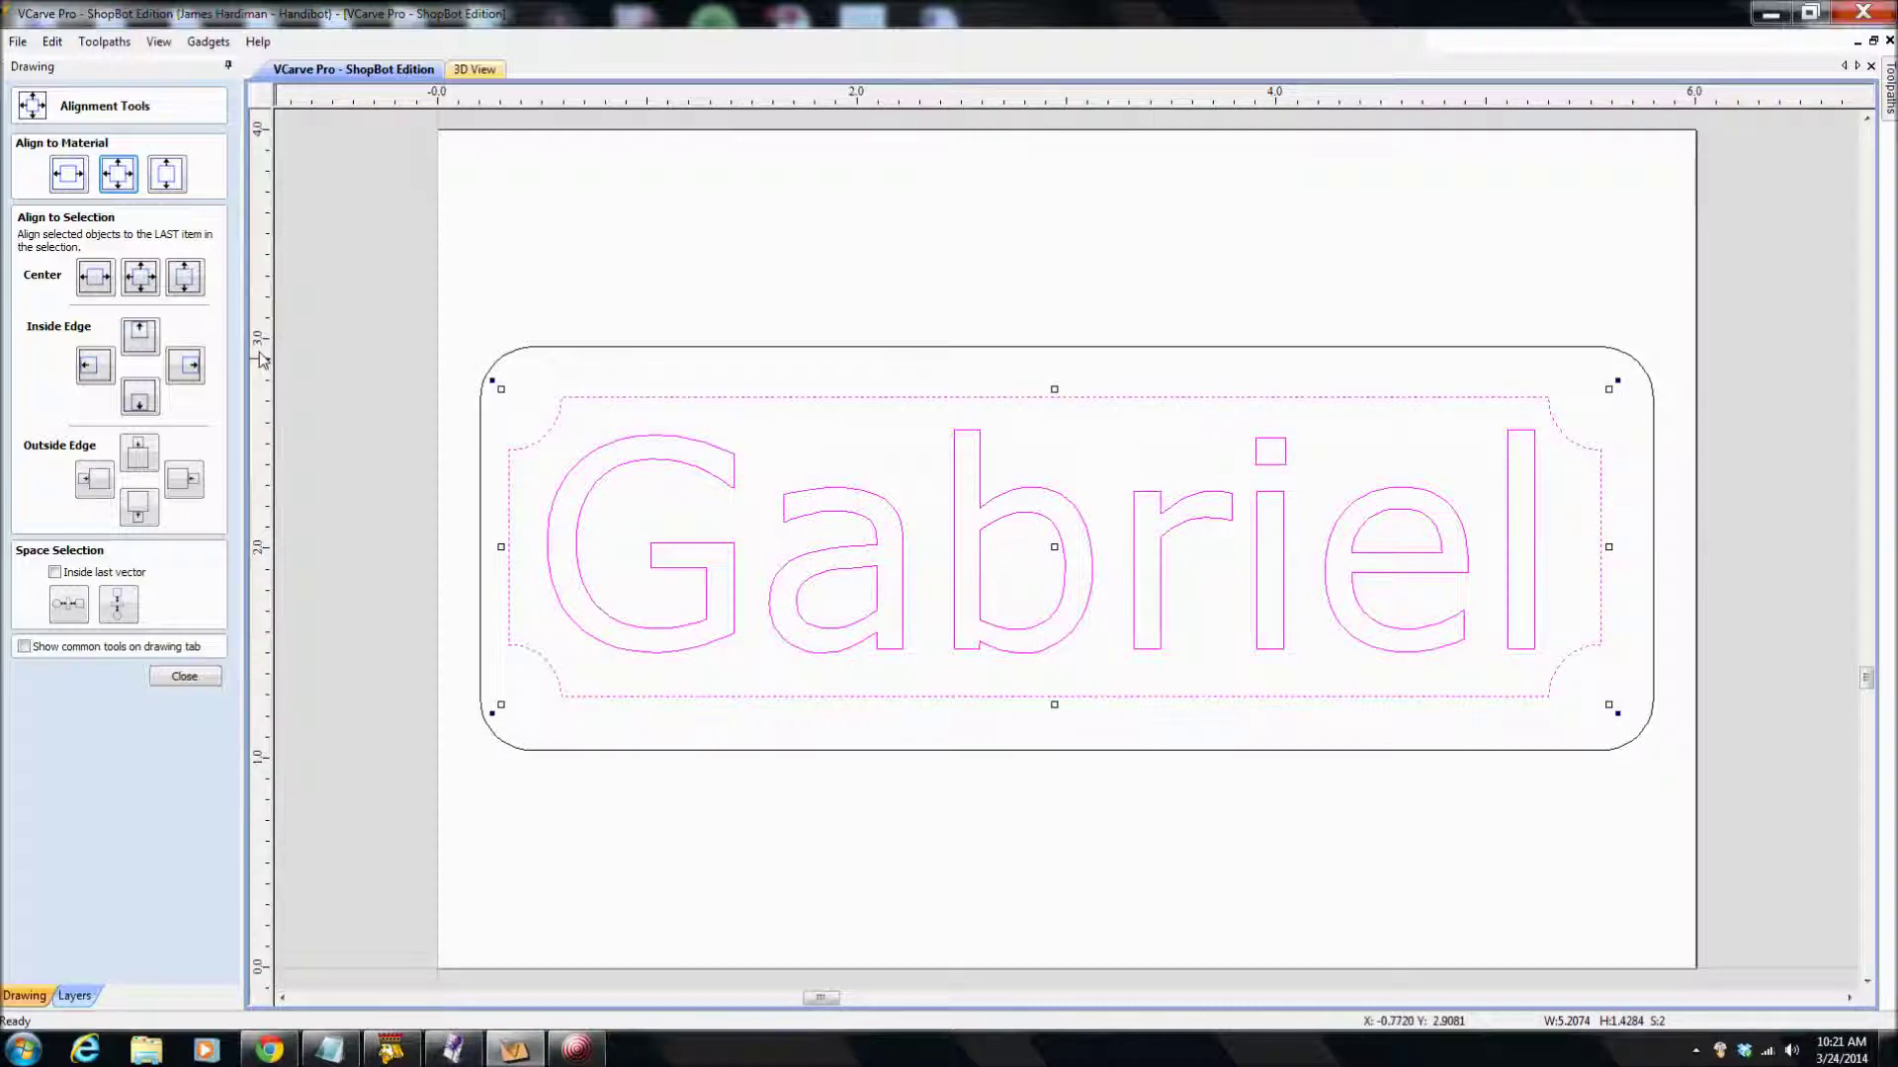
left_click(142, 279)
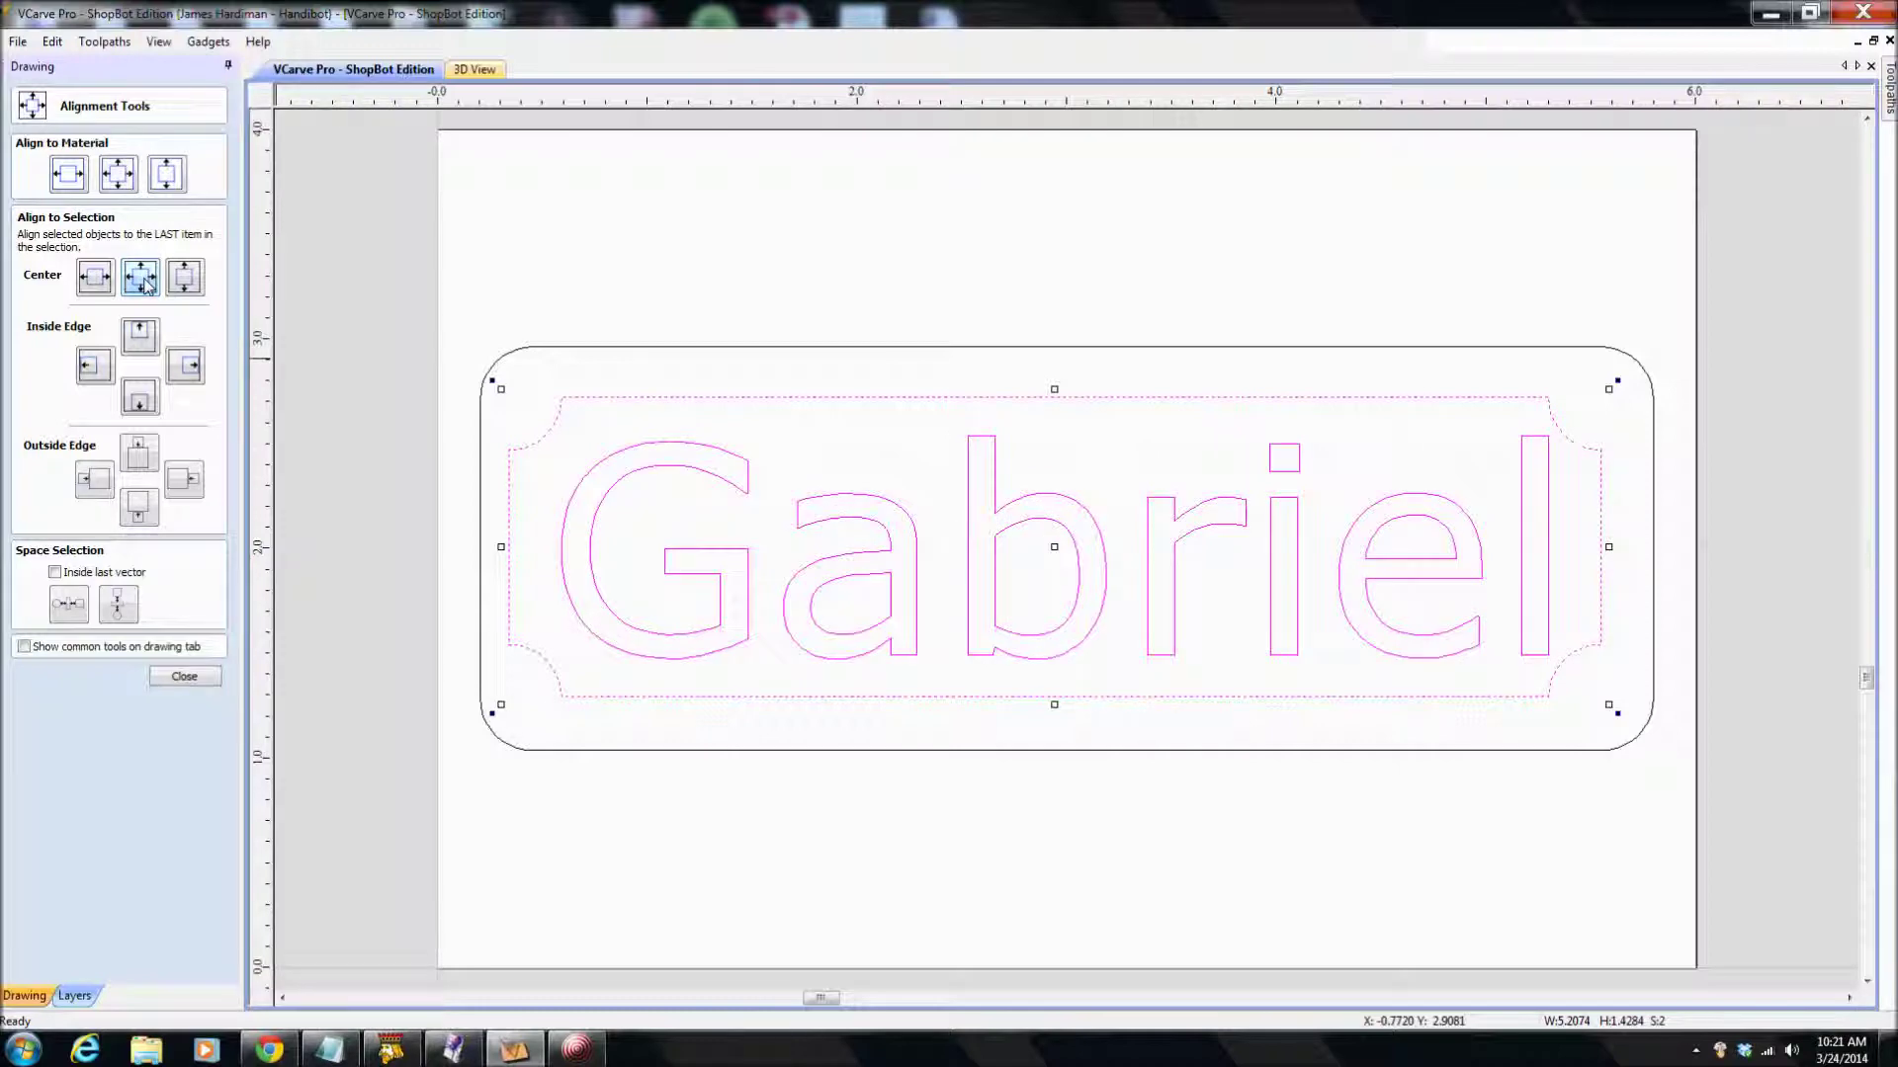
left_click(394, 524)
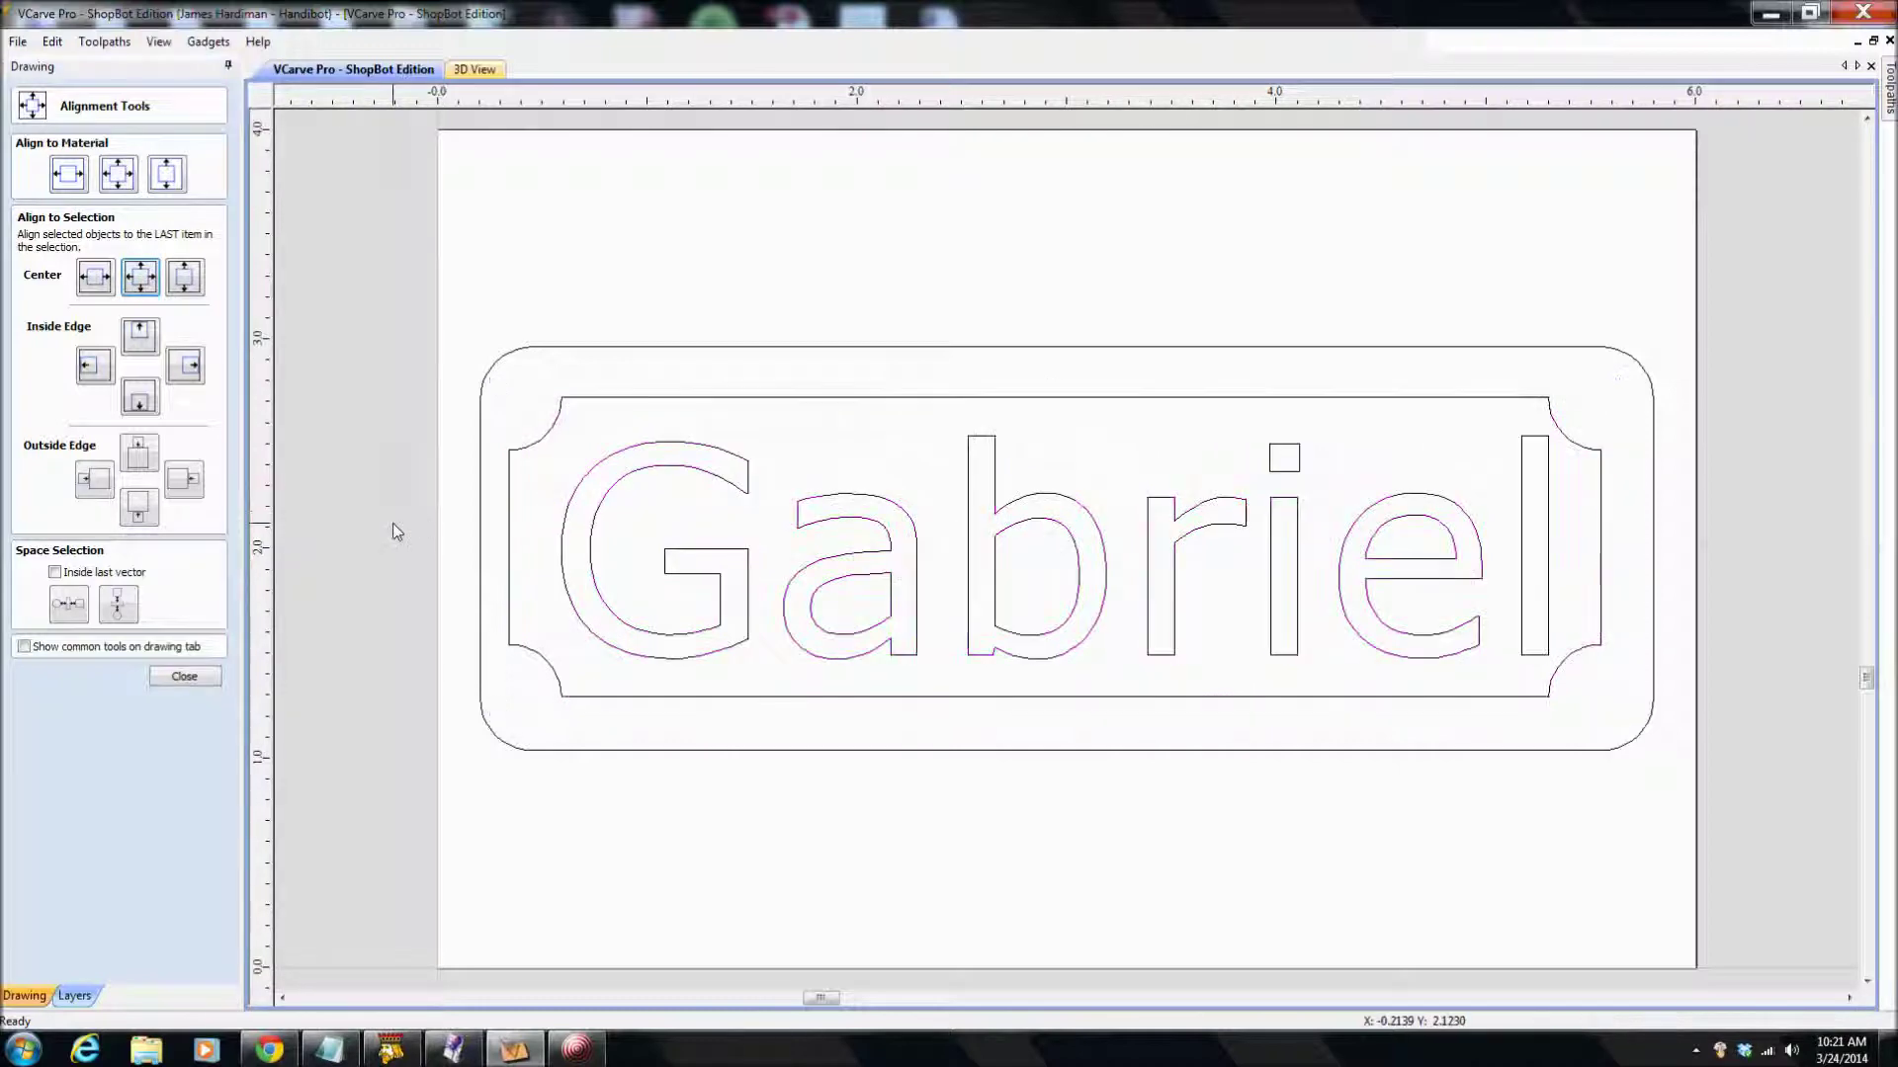
- Nudge the Gabriel text slightly left, then select it together with the inner border
left_click(652, 660)
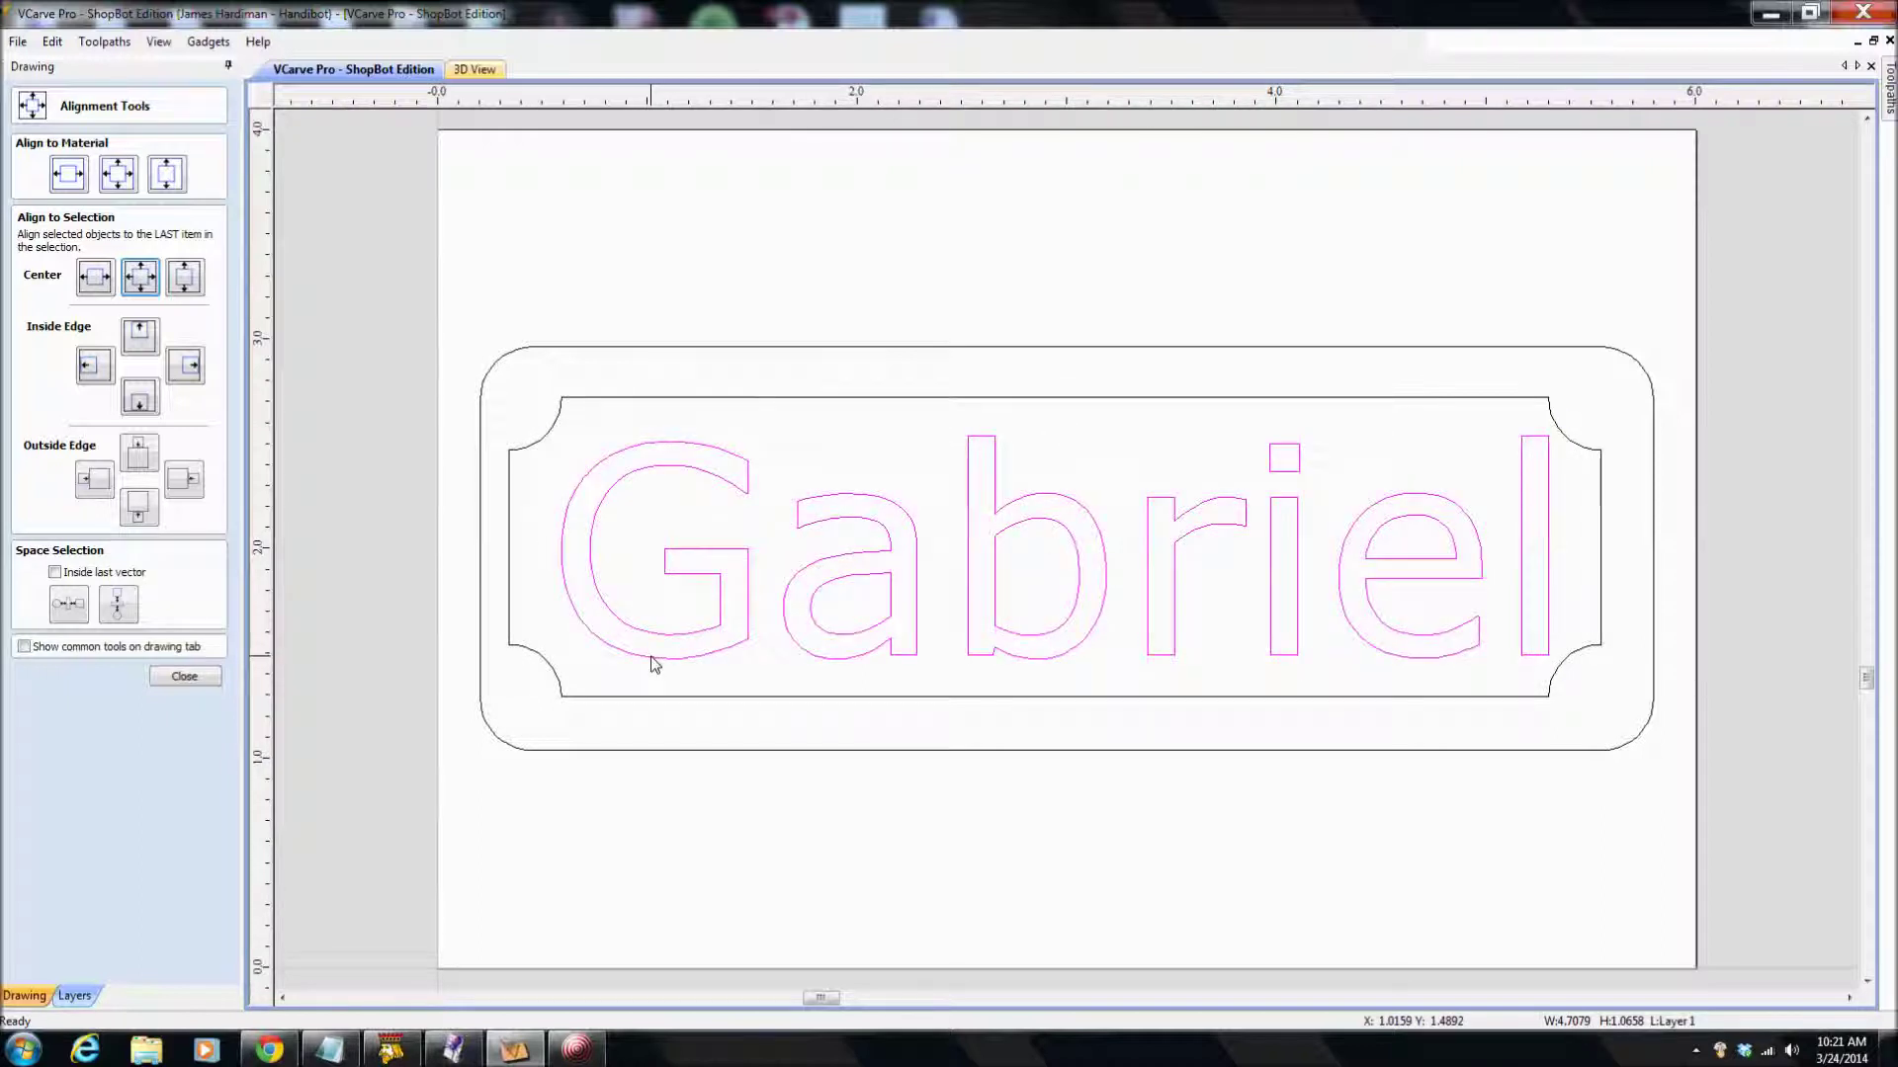
left_click_drag(650, 658, 632, 661)
left_click(318, 433)
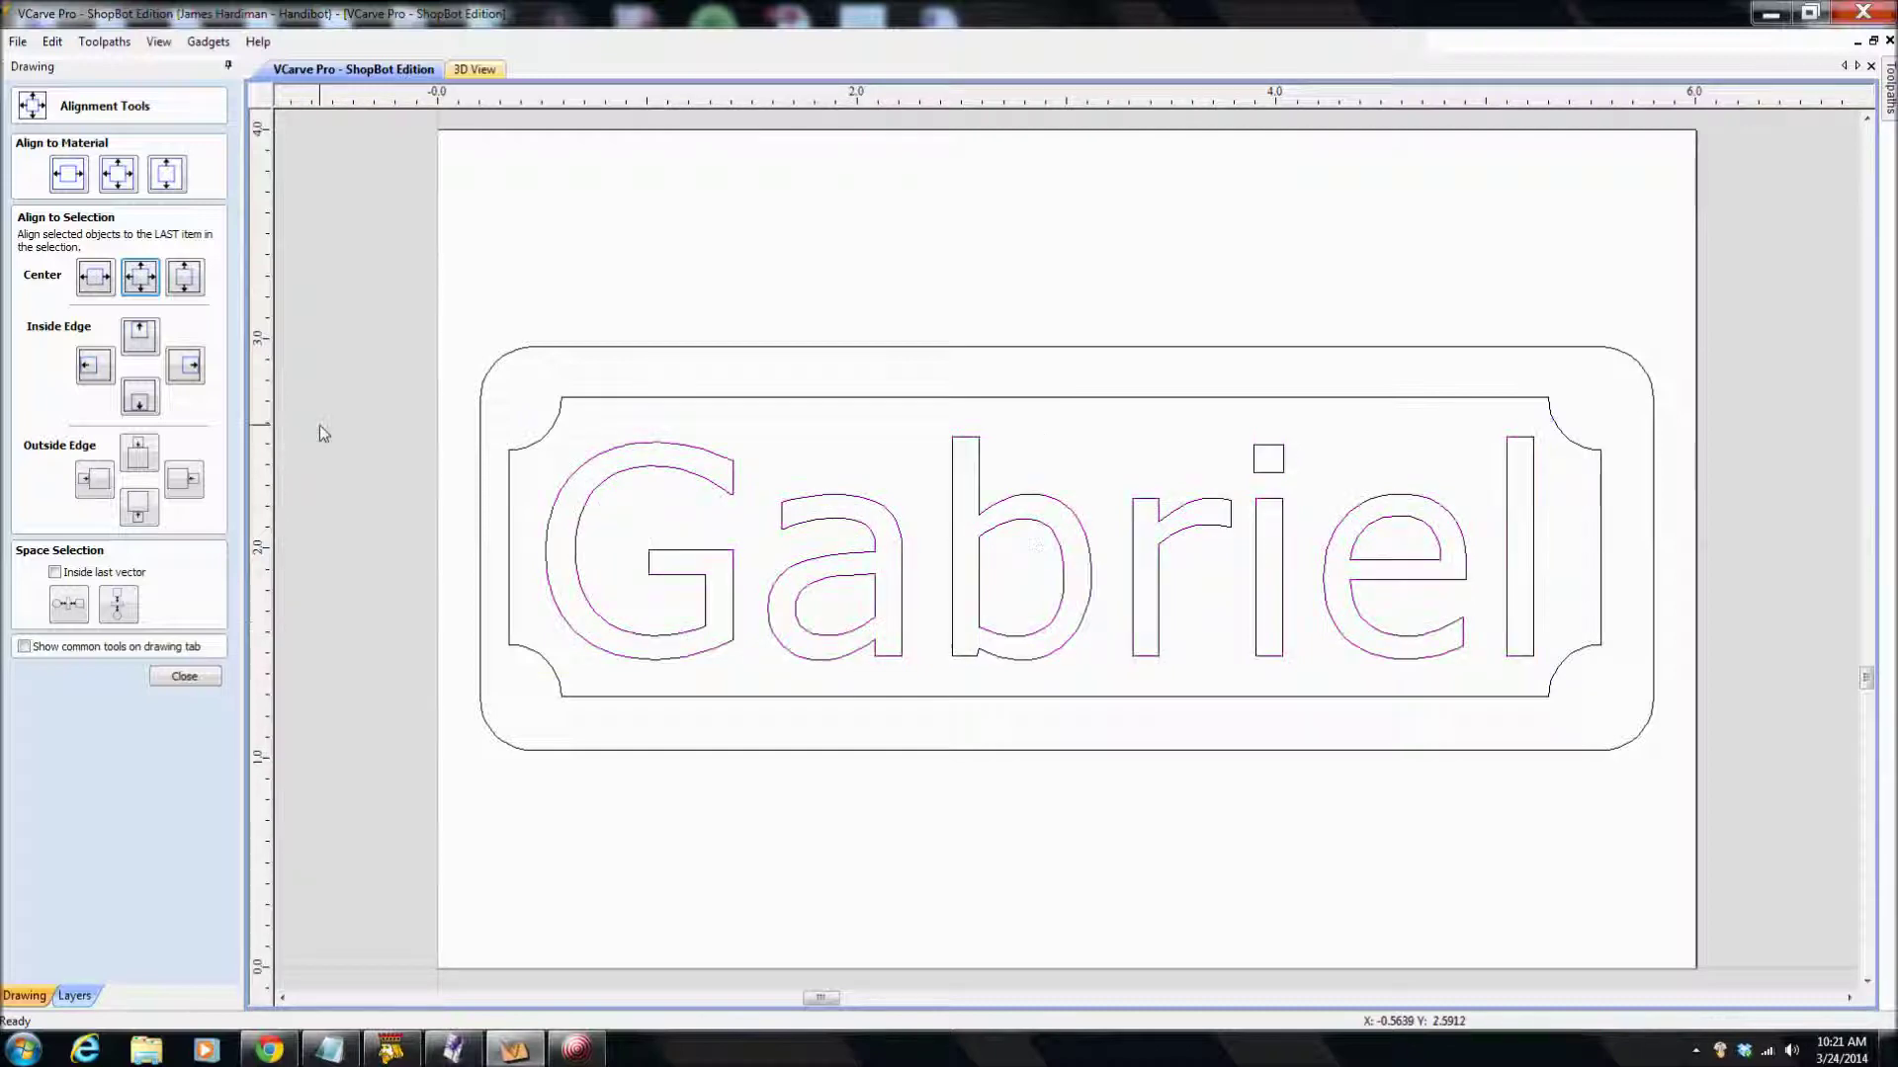
left_click(652, 398)
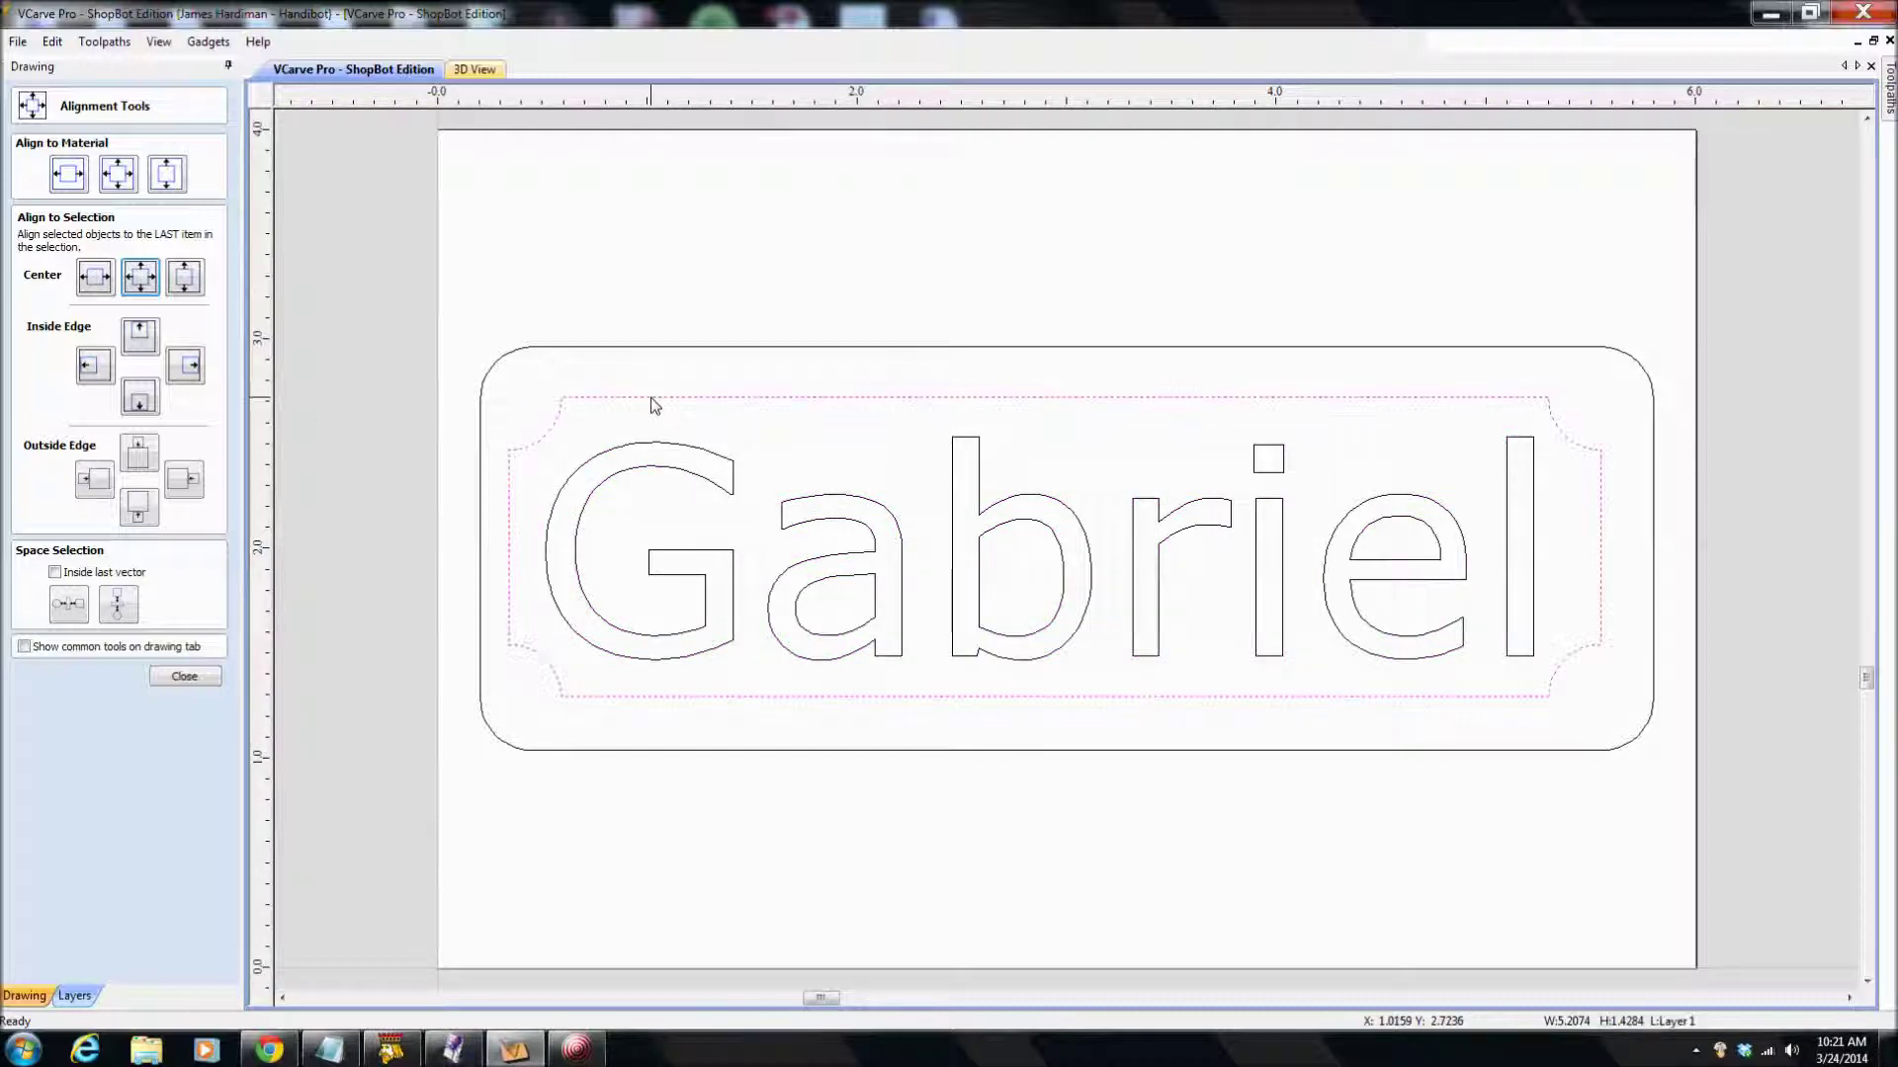
left_click(682, 450, "shift")
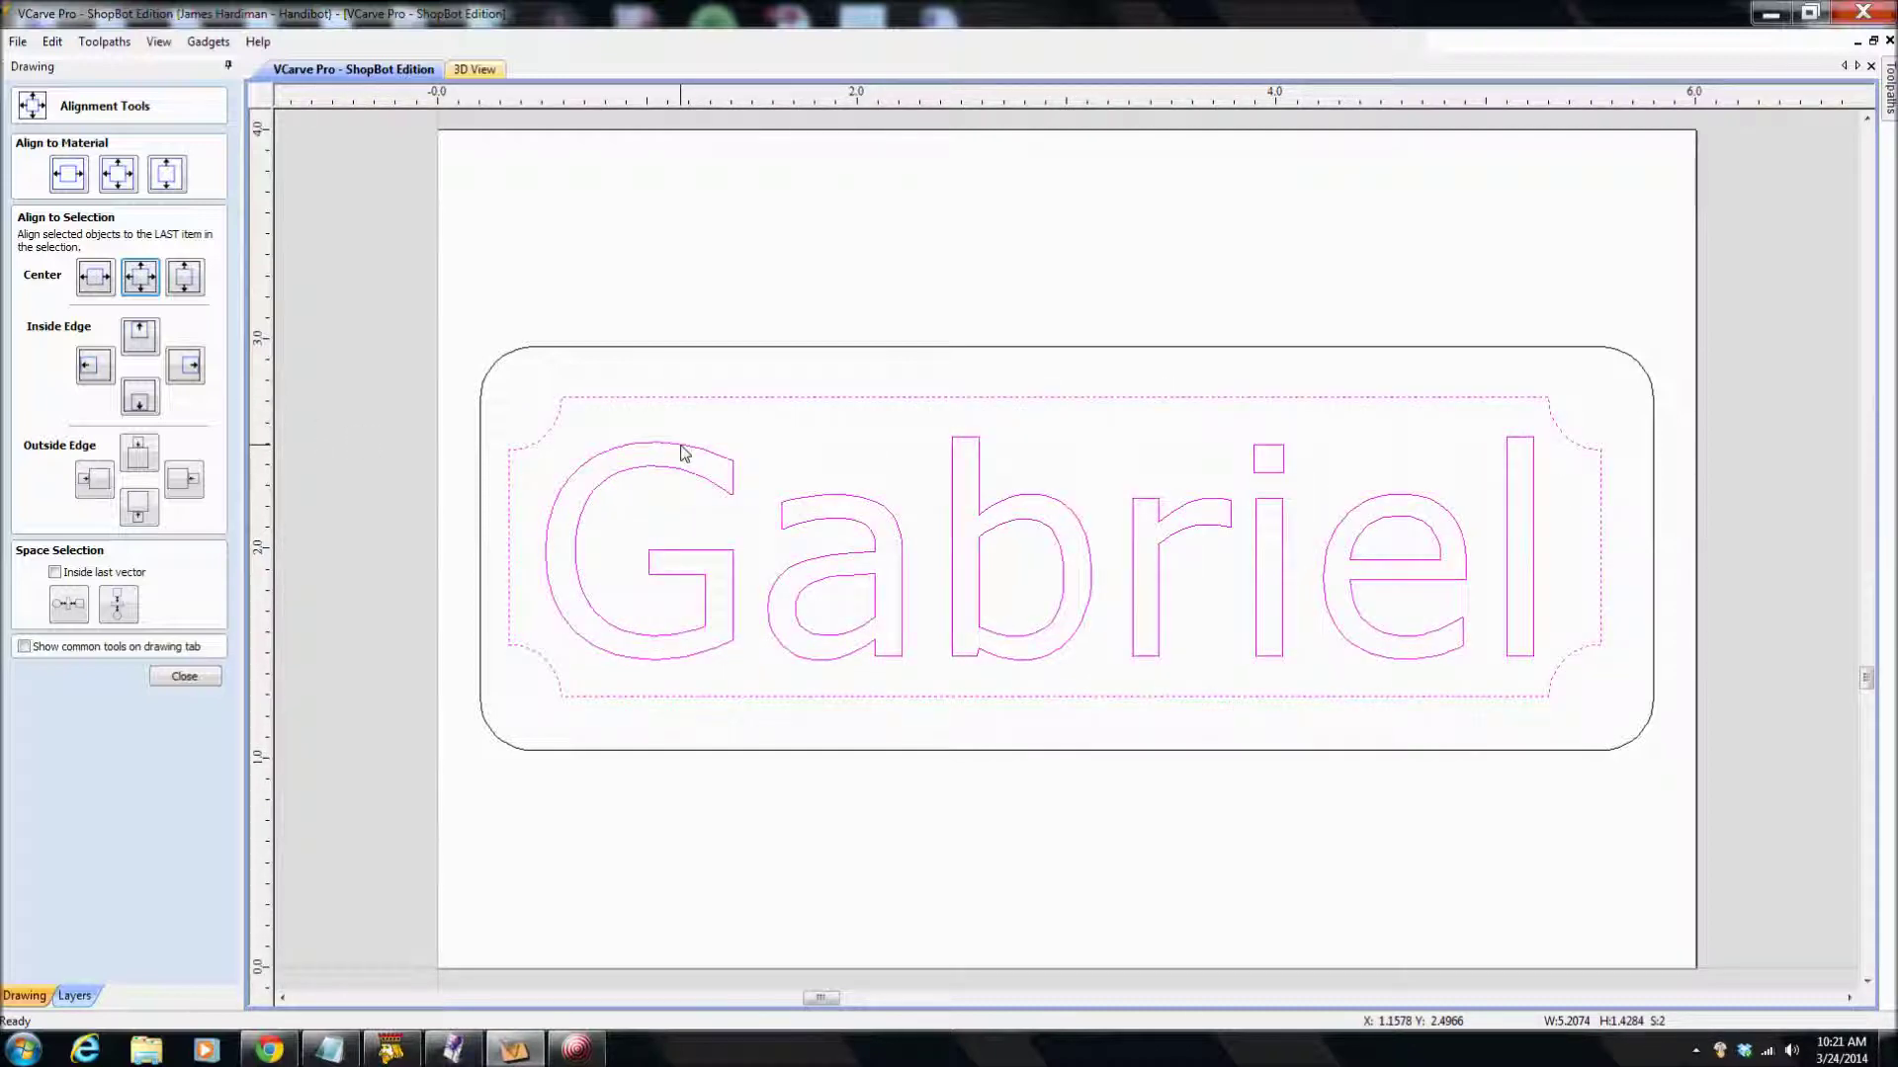
- Group the lettering with the inner border and centre the whole sign on the material
right_click(682, 452)
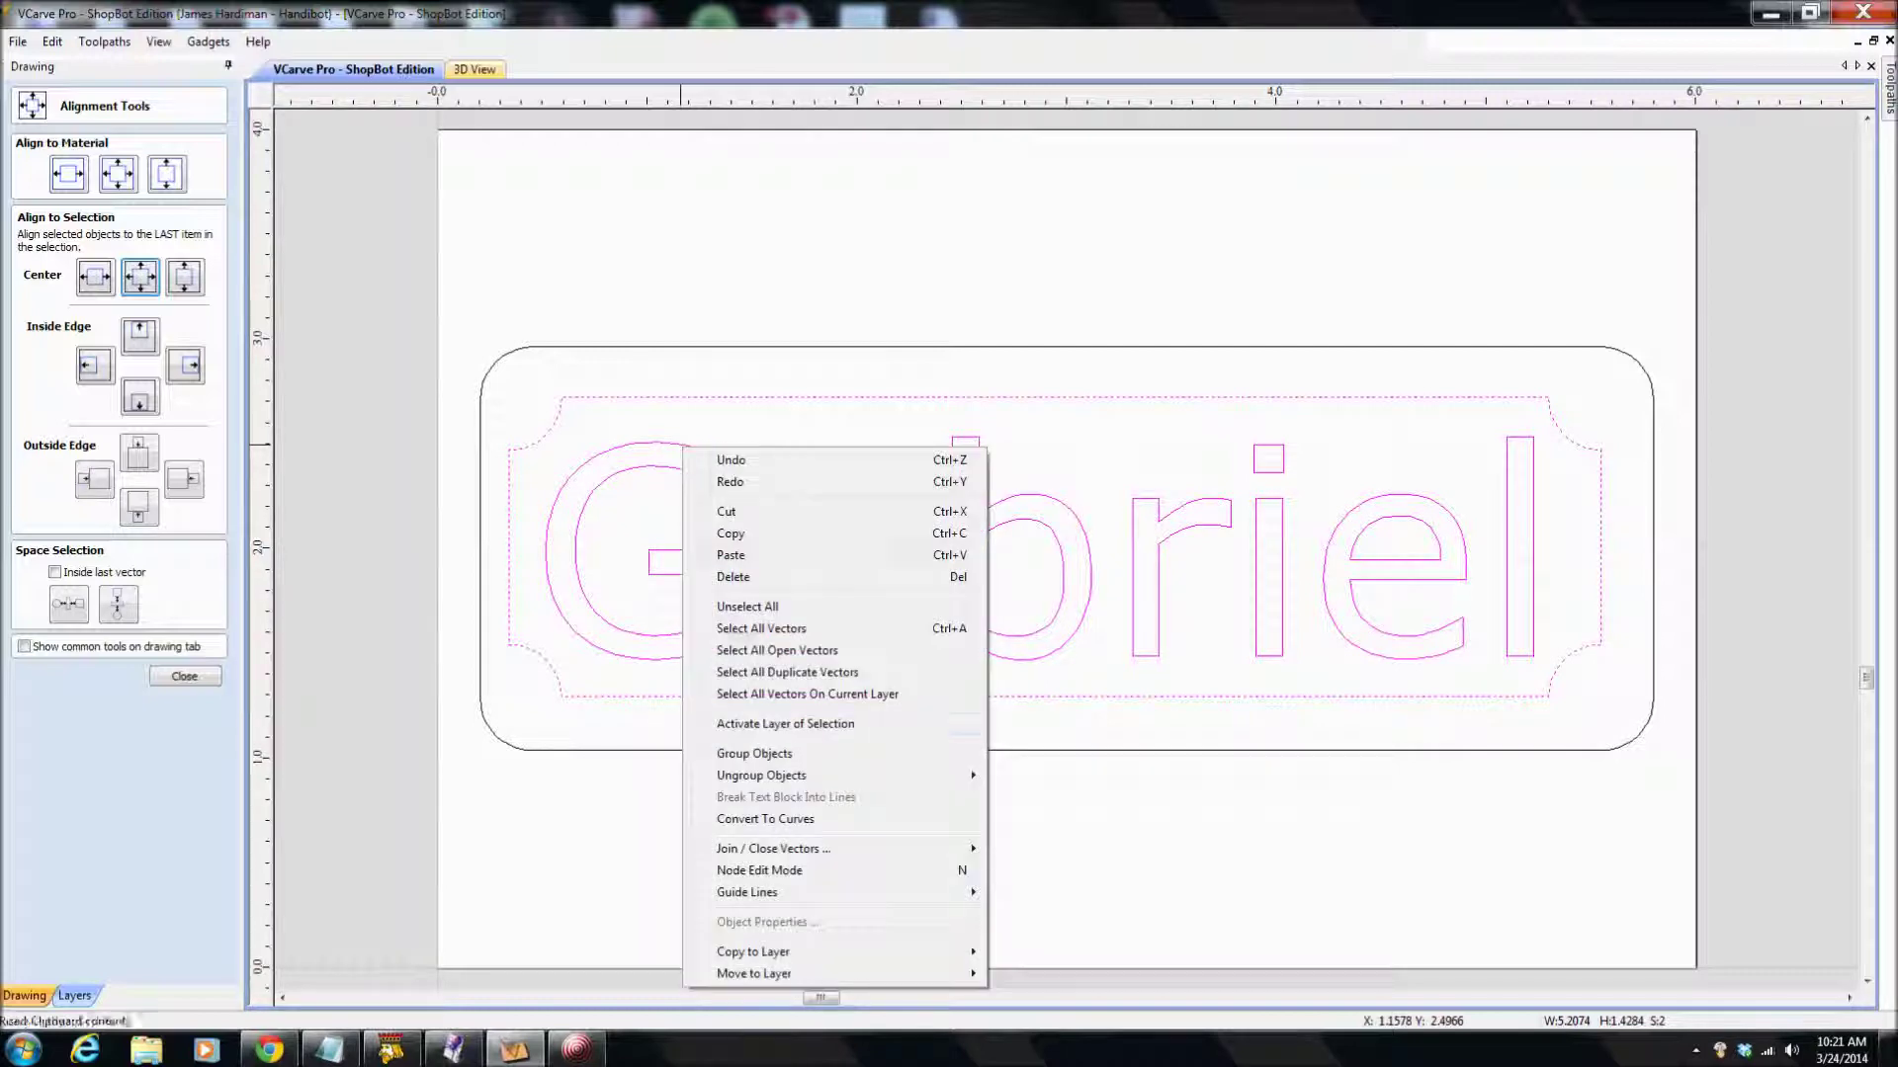
left_click(754, 755)
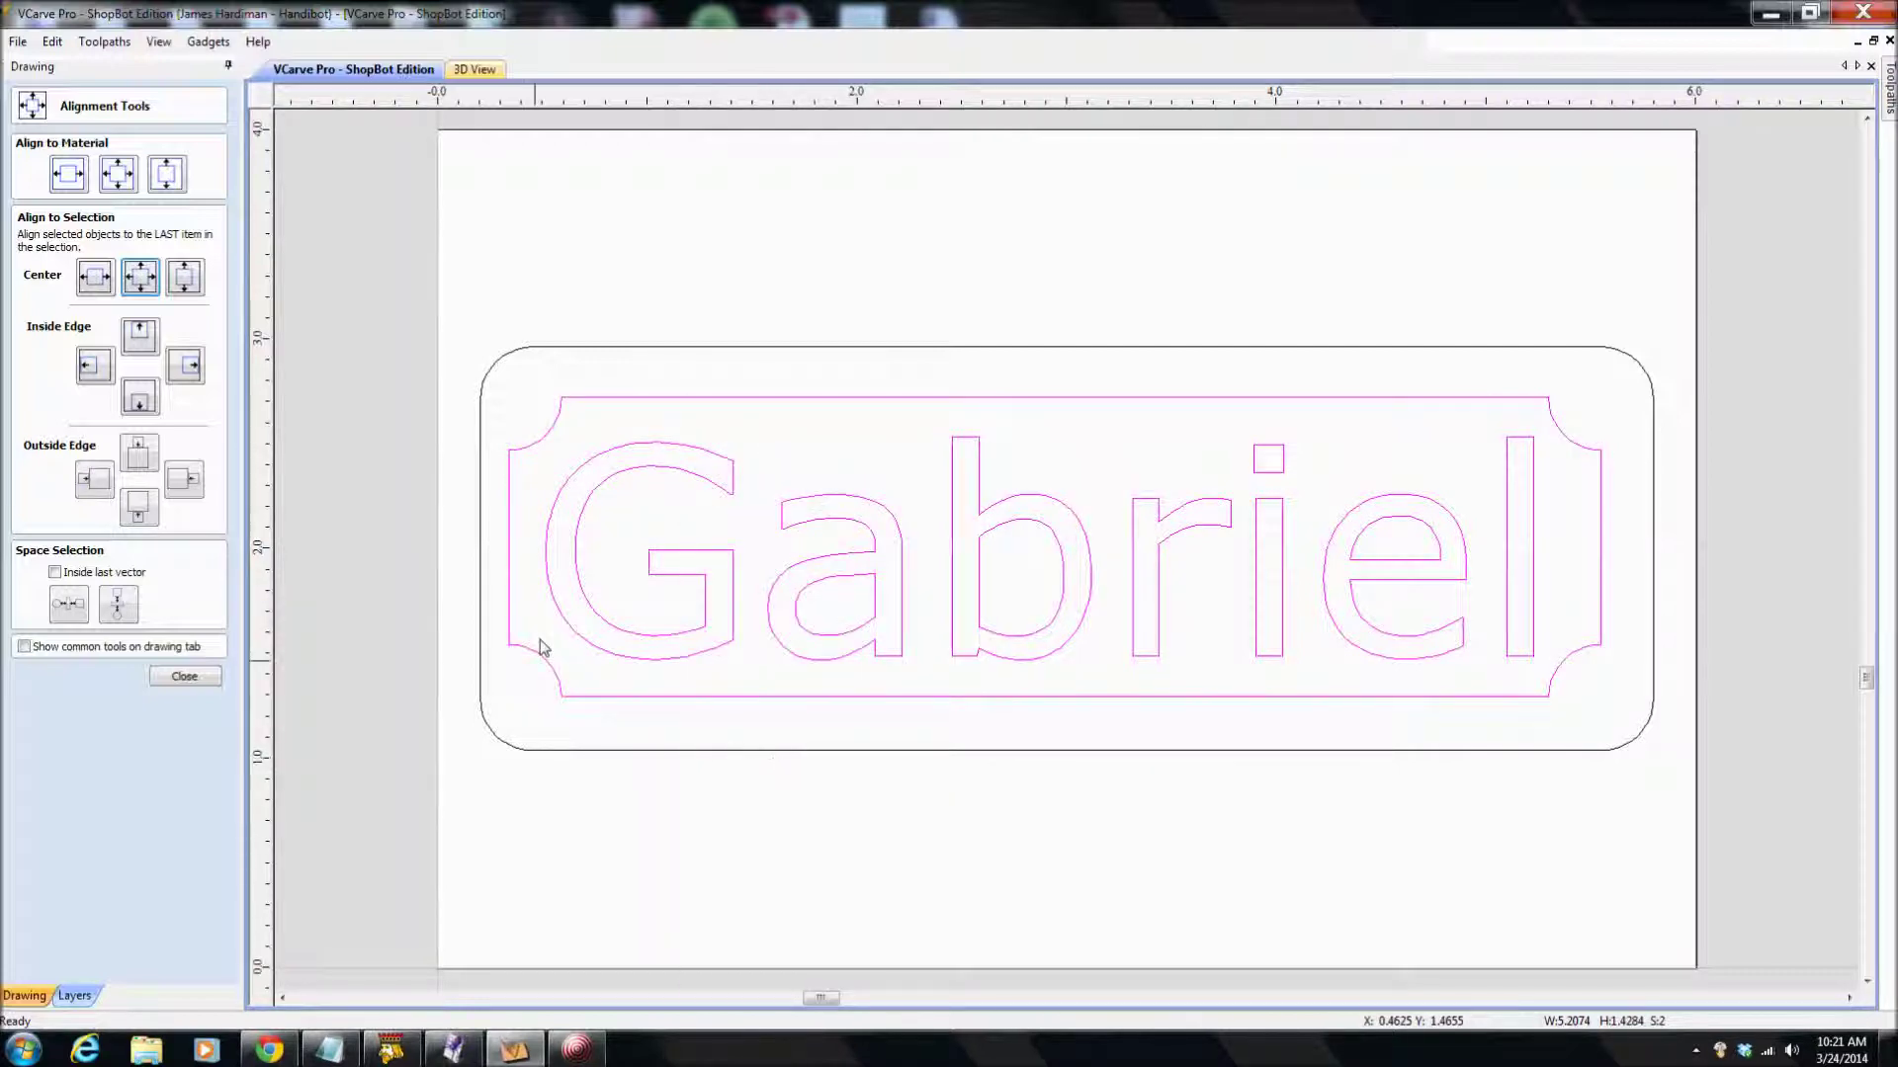
left_click_drag(372, 266, 1732, 830)
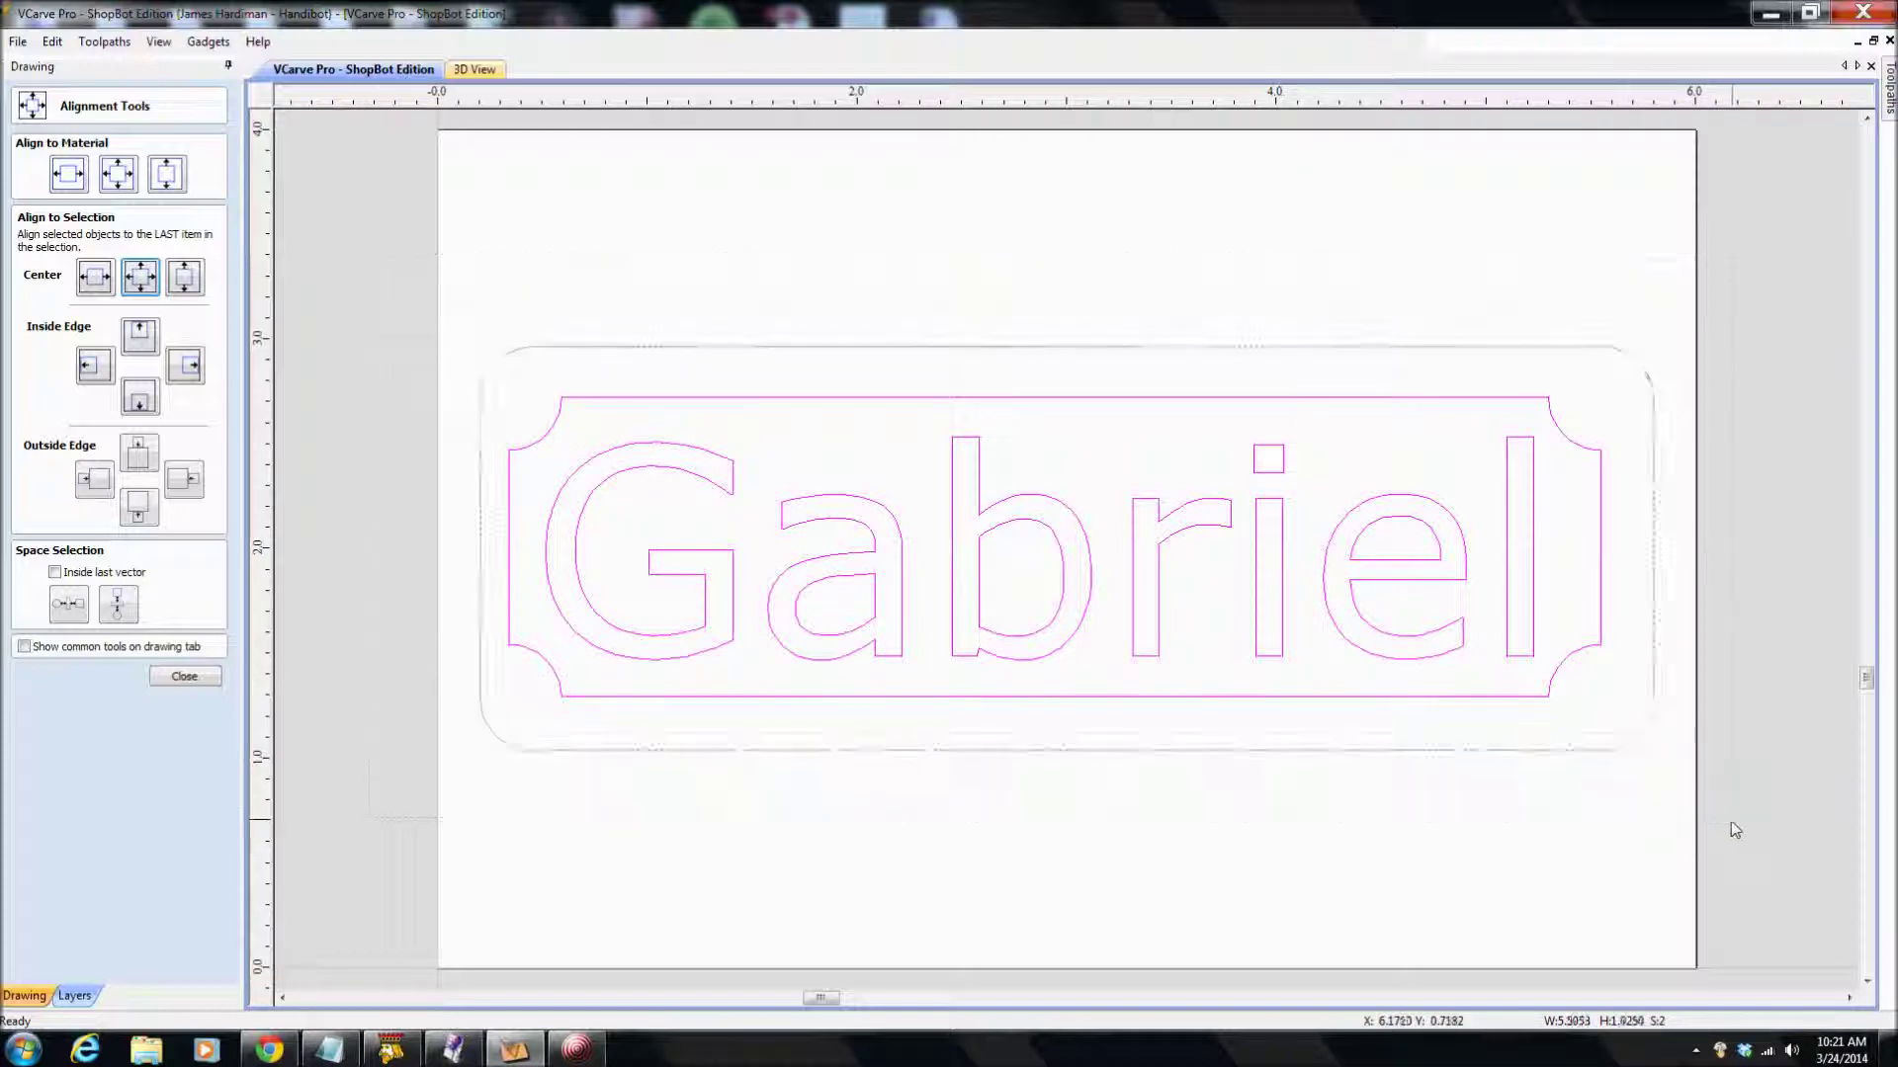
left_click(117, 174)
left_click(362, 436)
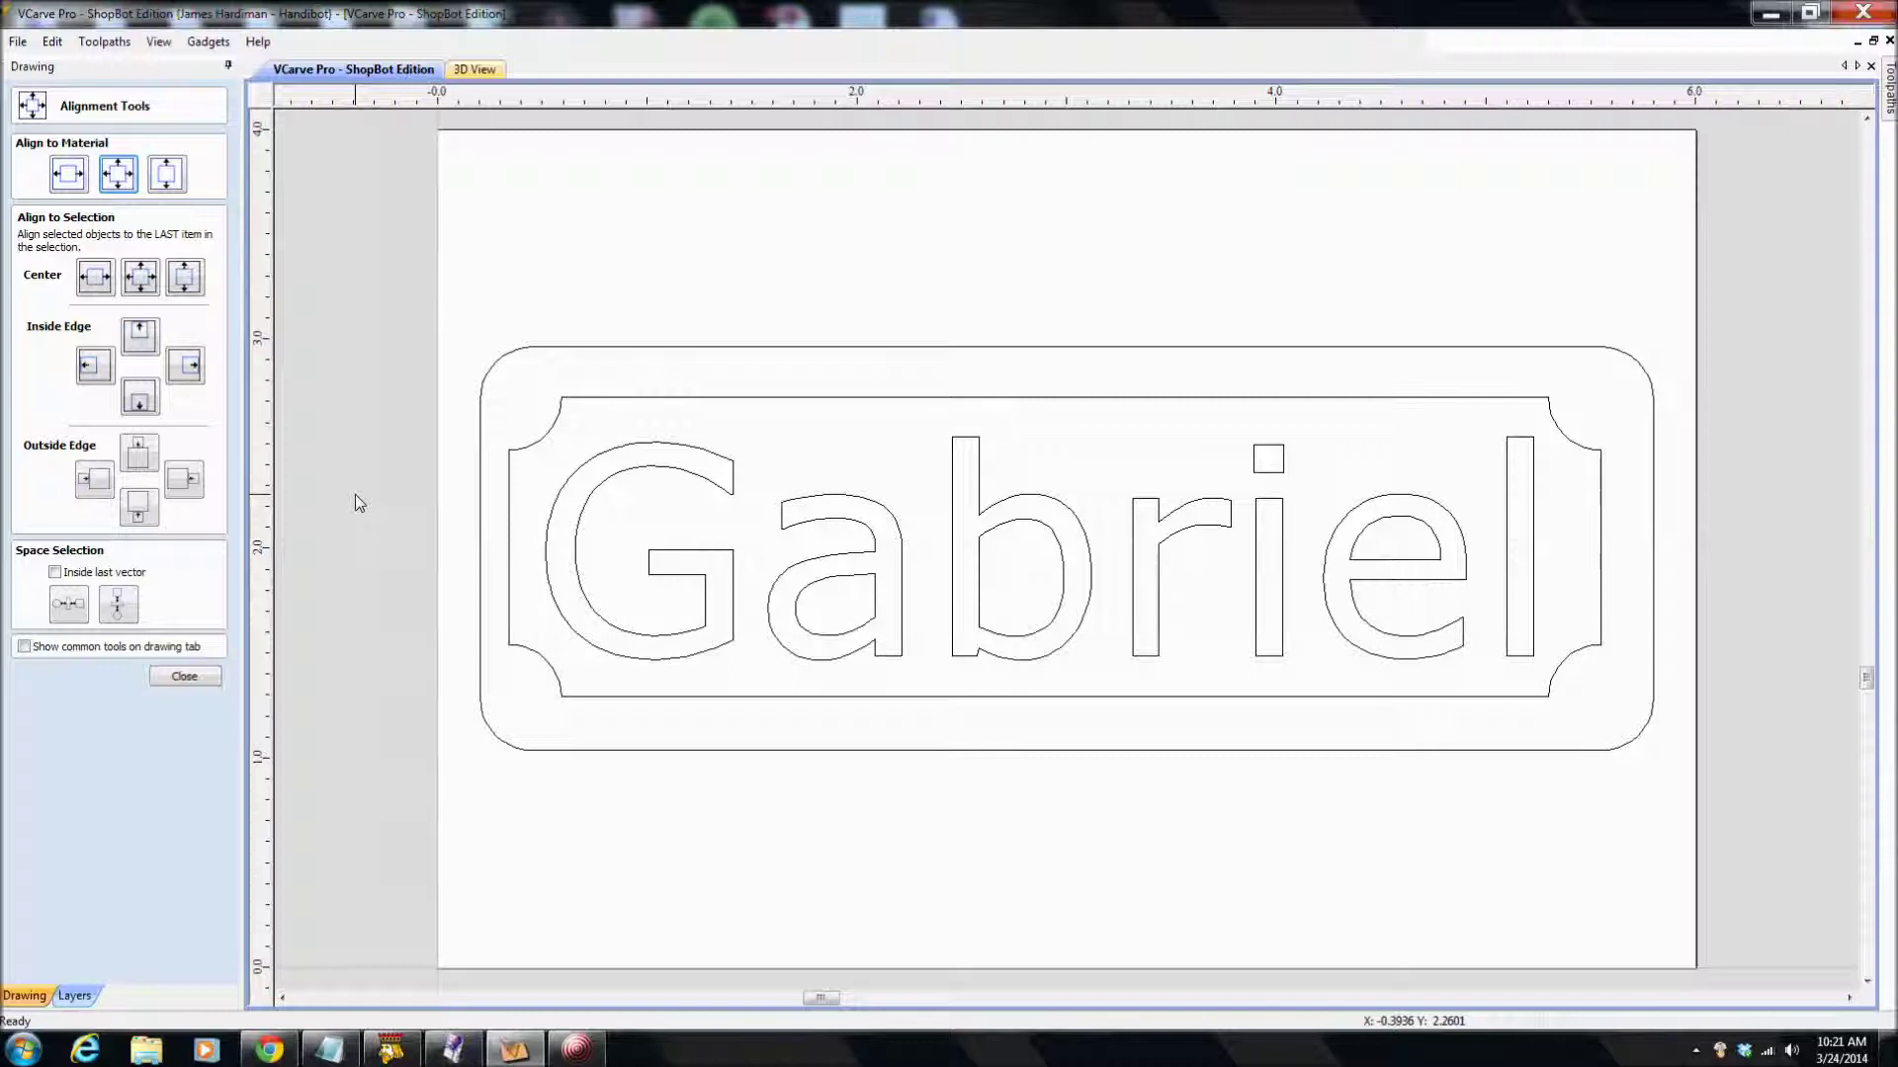
left_click(183, 677)
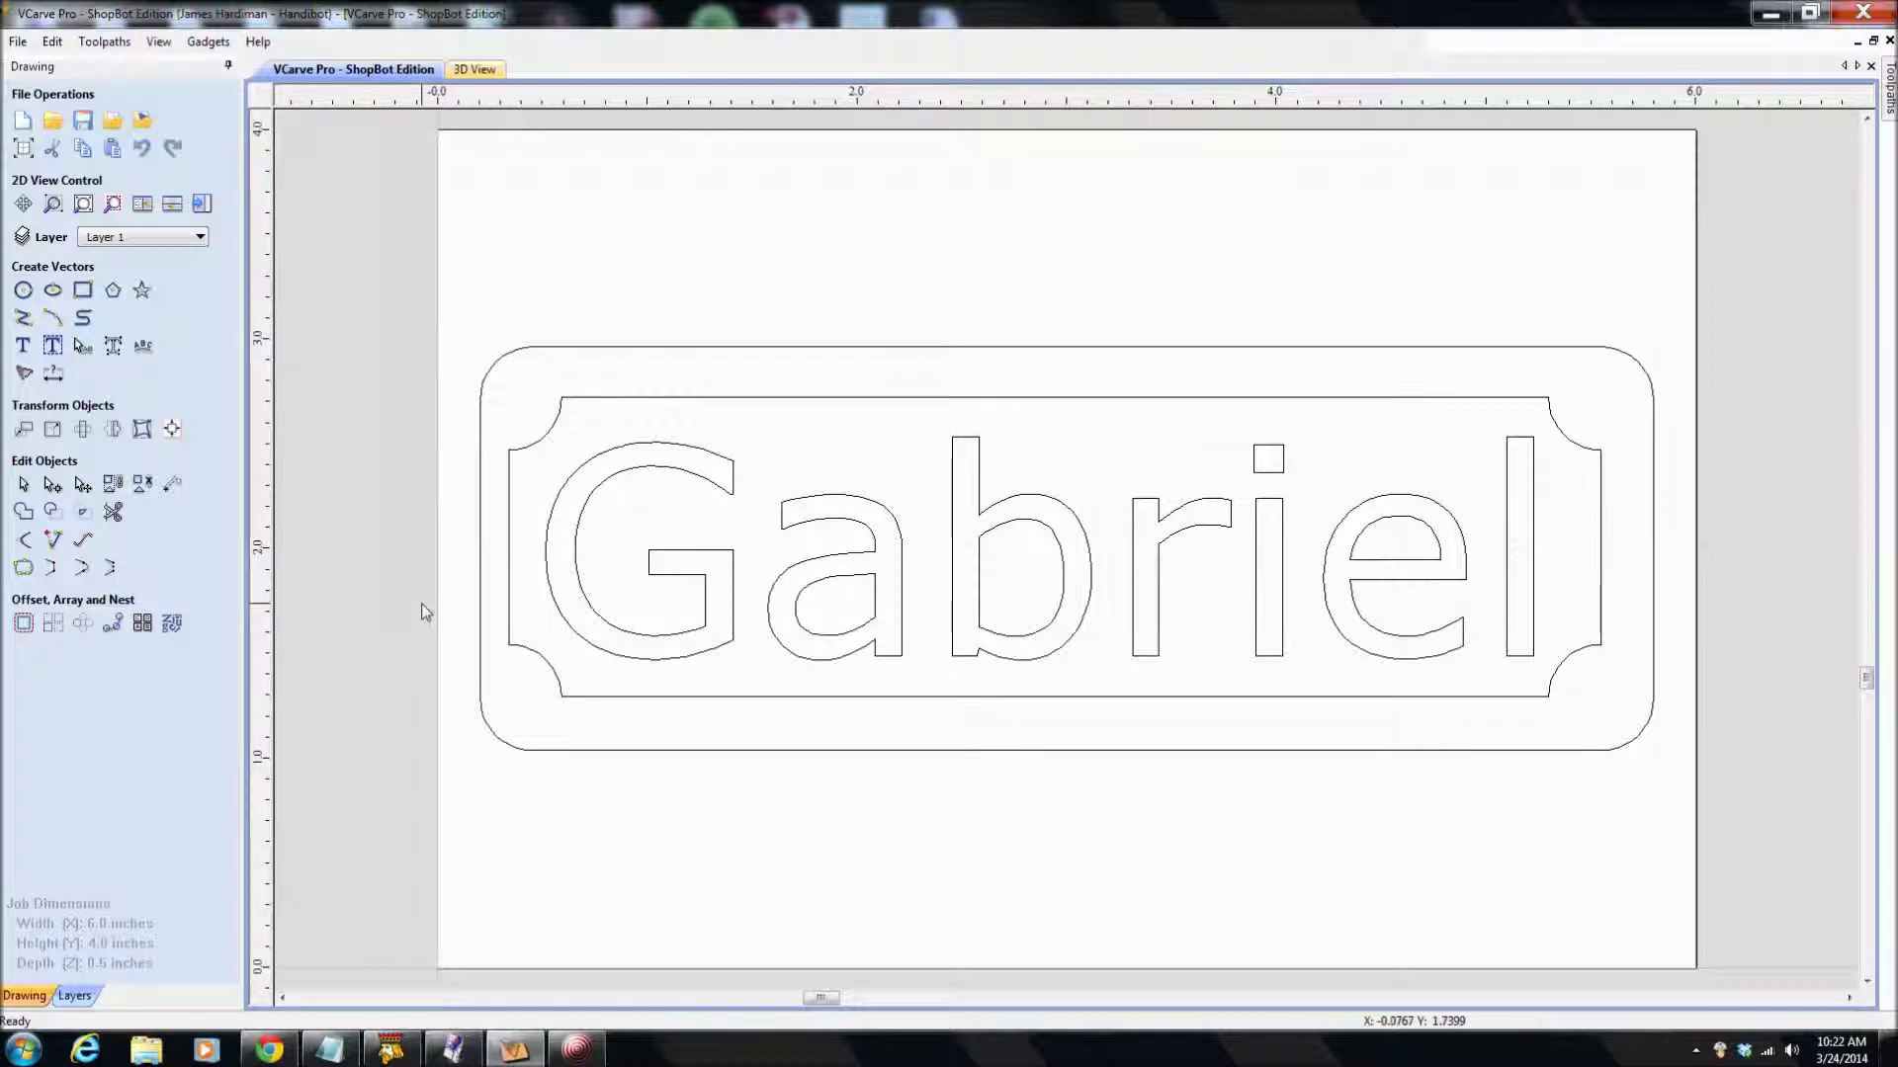
- Switch to the Toolpaths panel
left_click(202, 208)
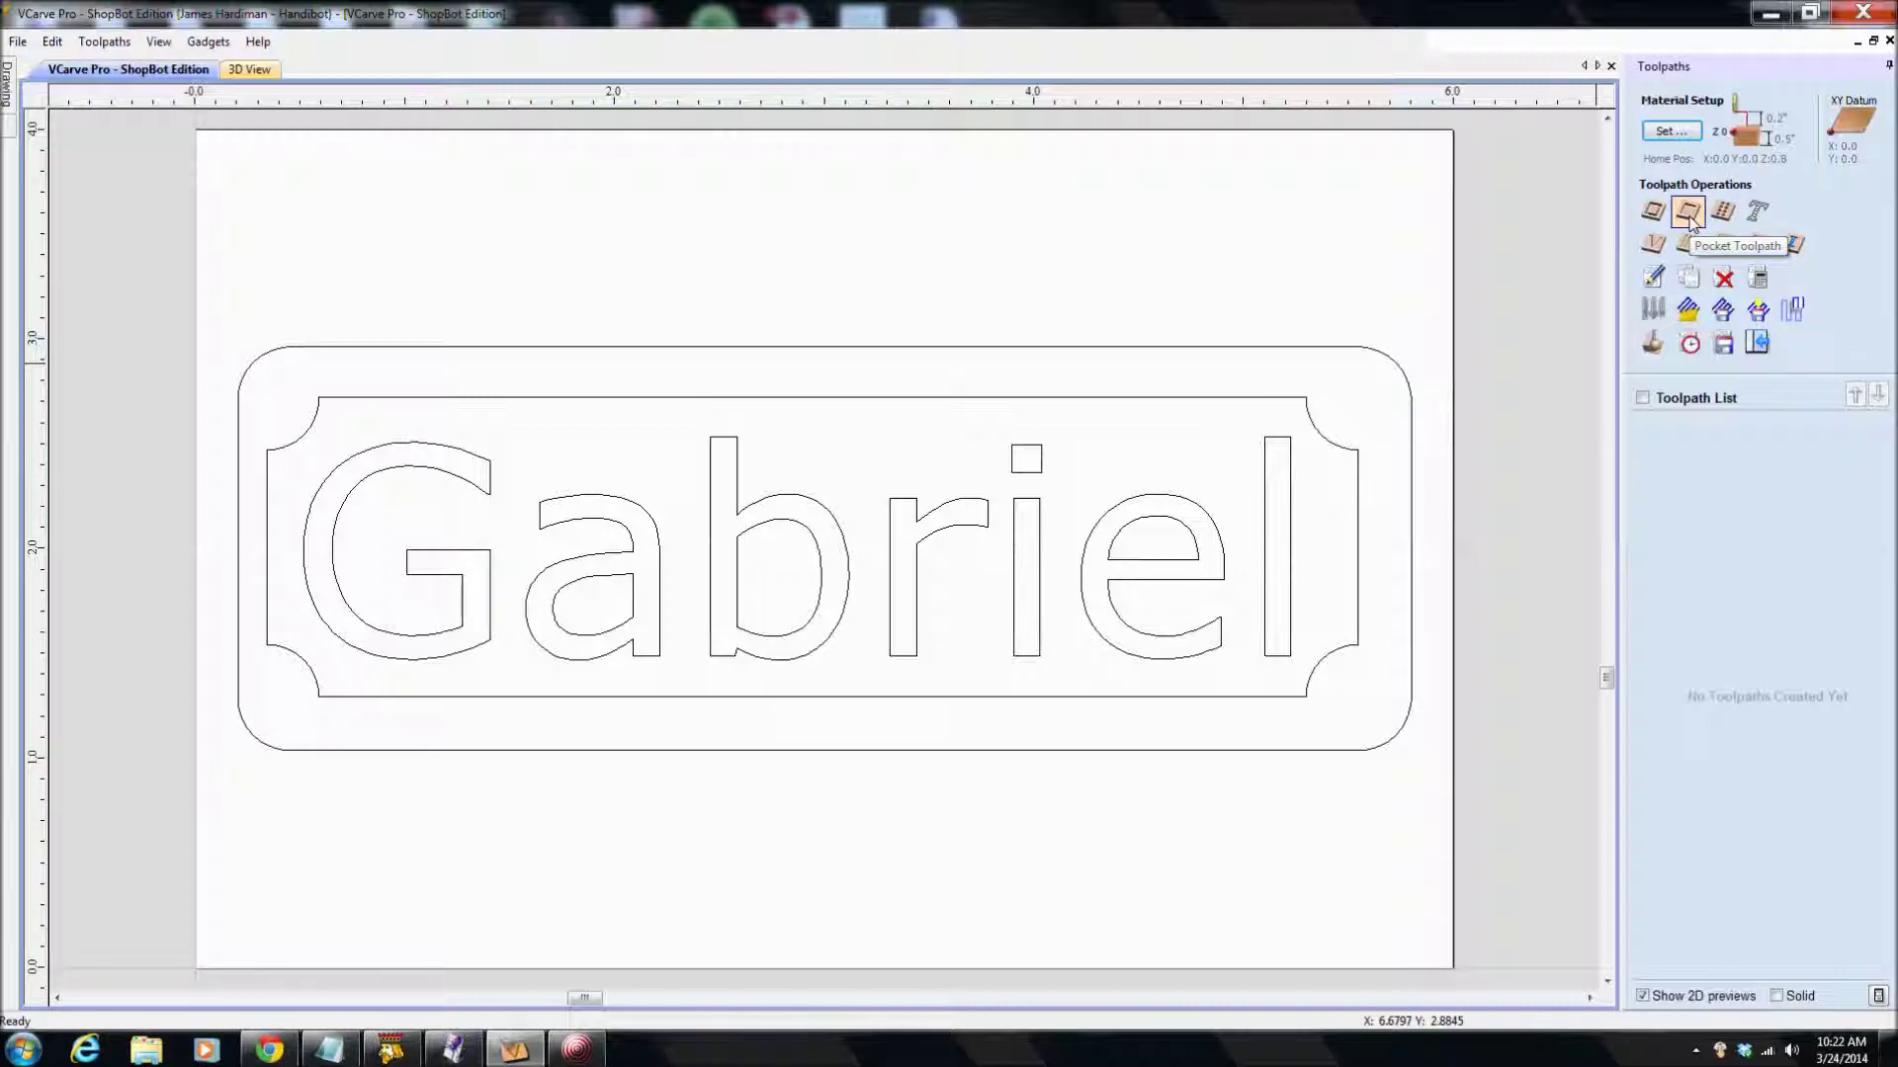
- Start a pocket toolpath with a 0.2-inch cut depth
left_click(1688, 213)
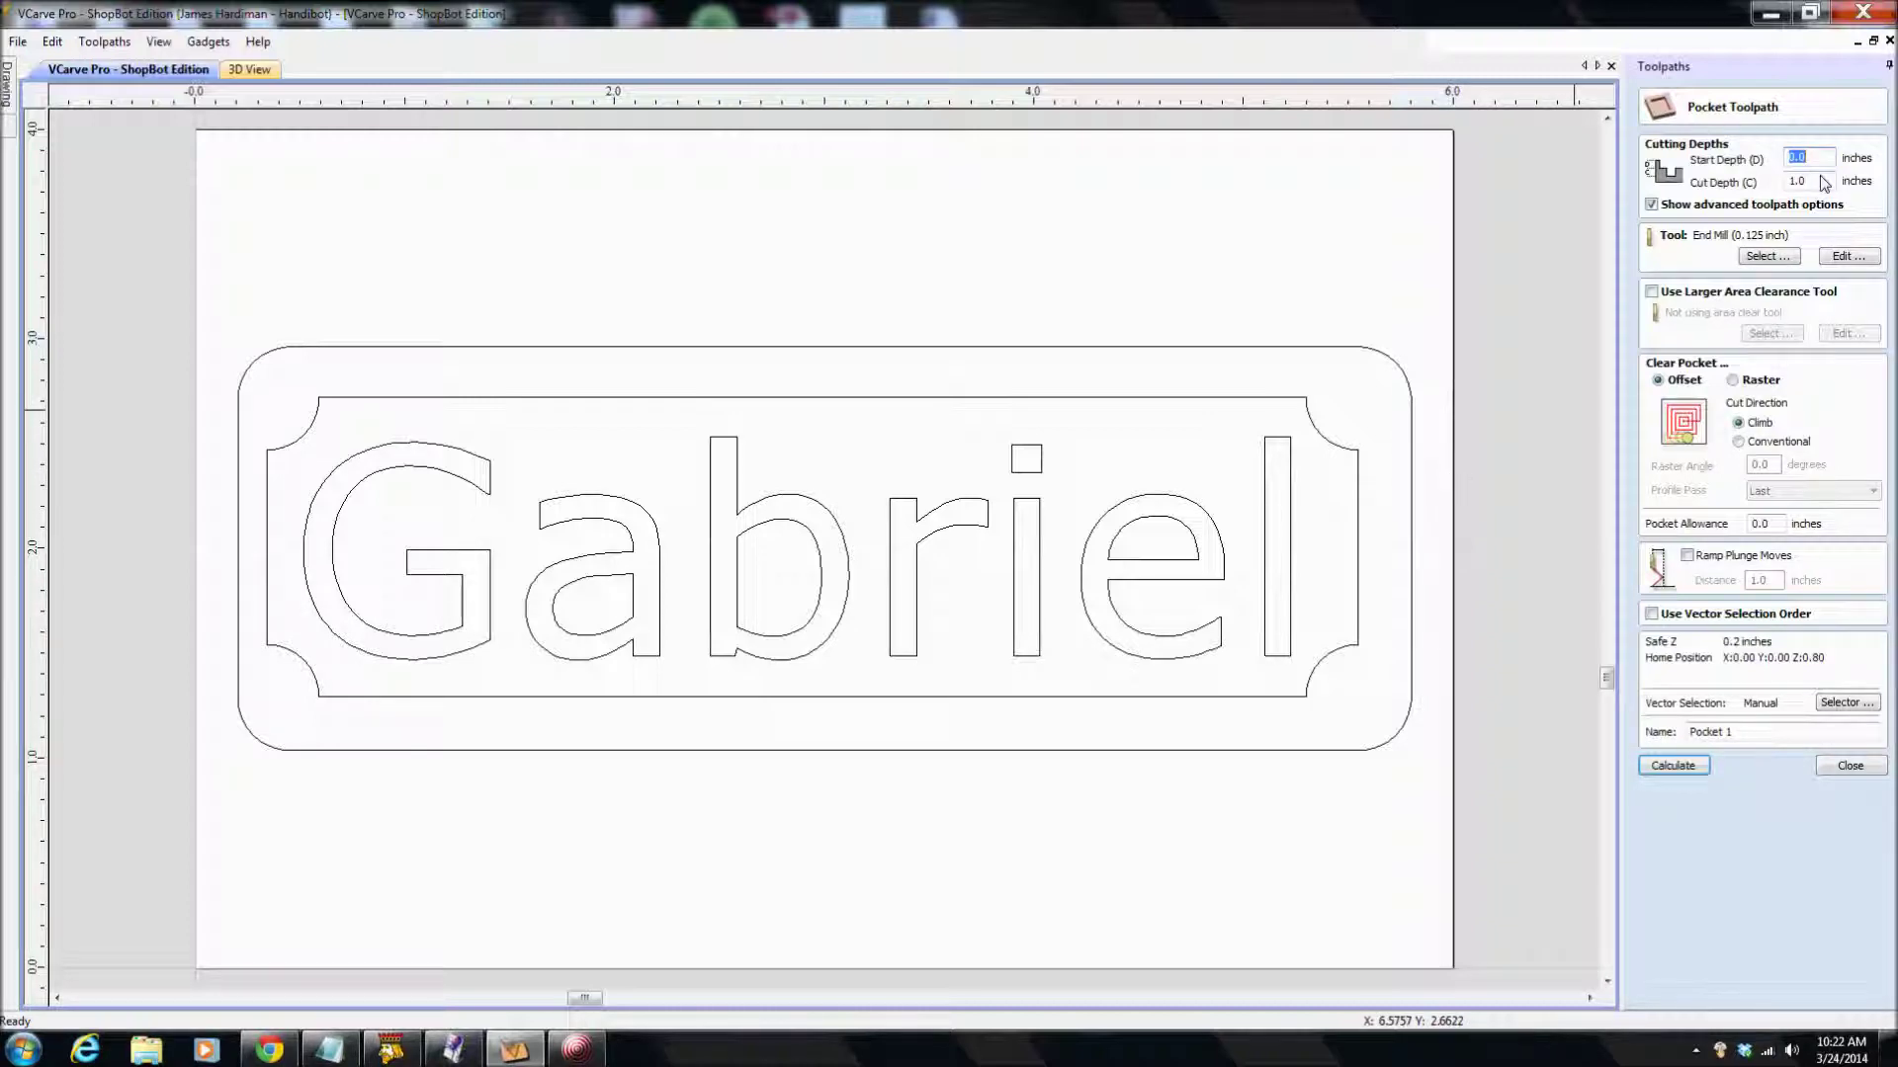
left_click_drag(1823, 184, 1779, 185)
left_click(1765, 259)
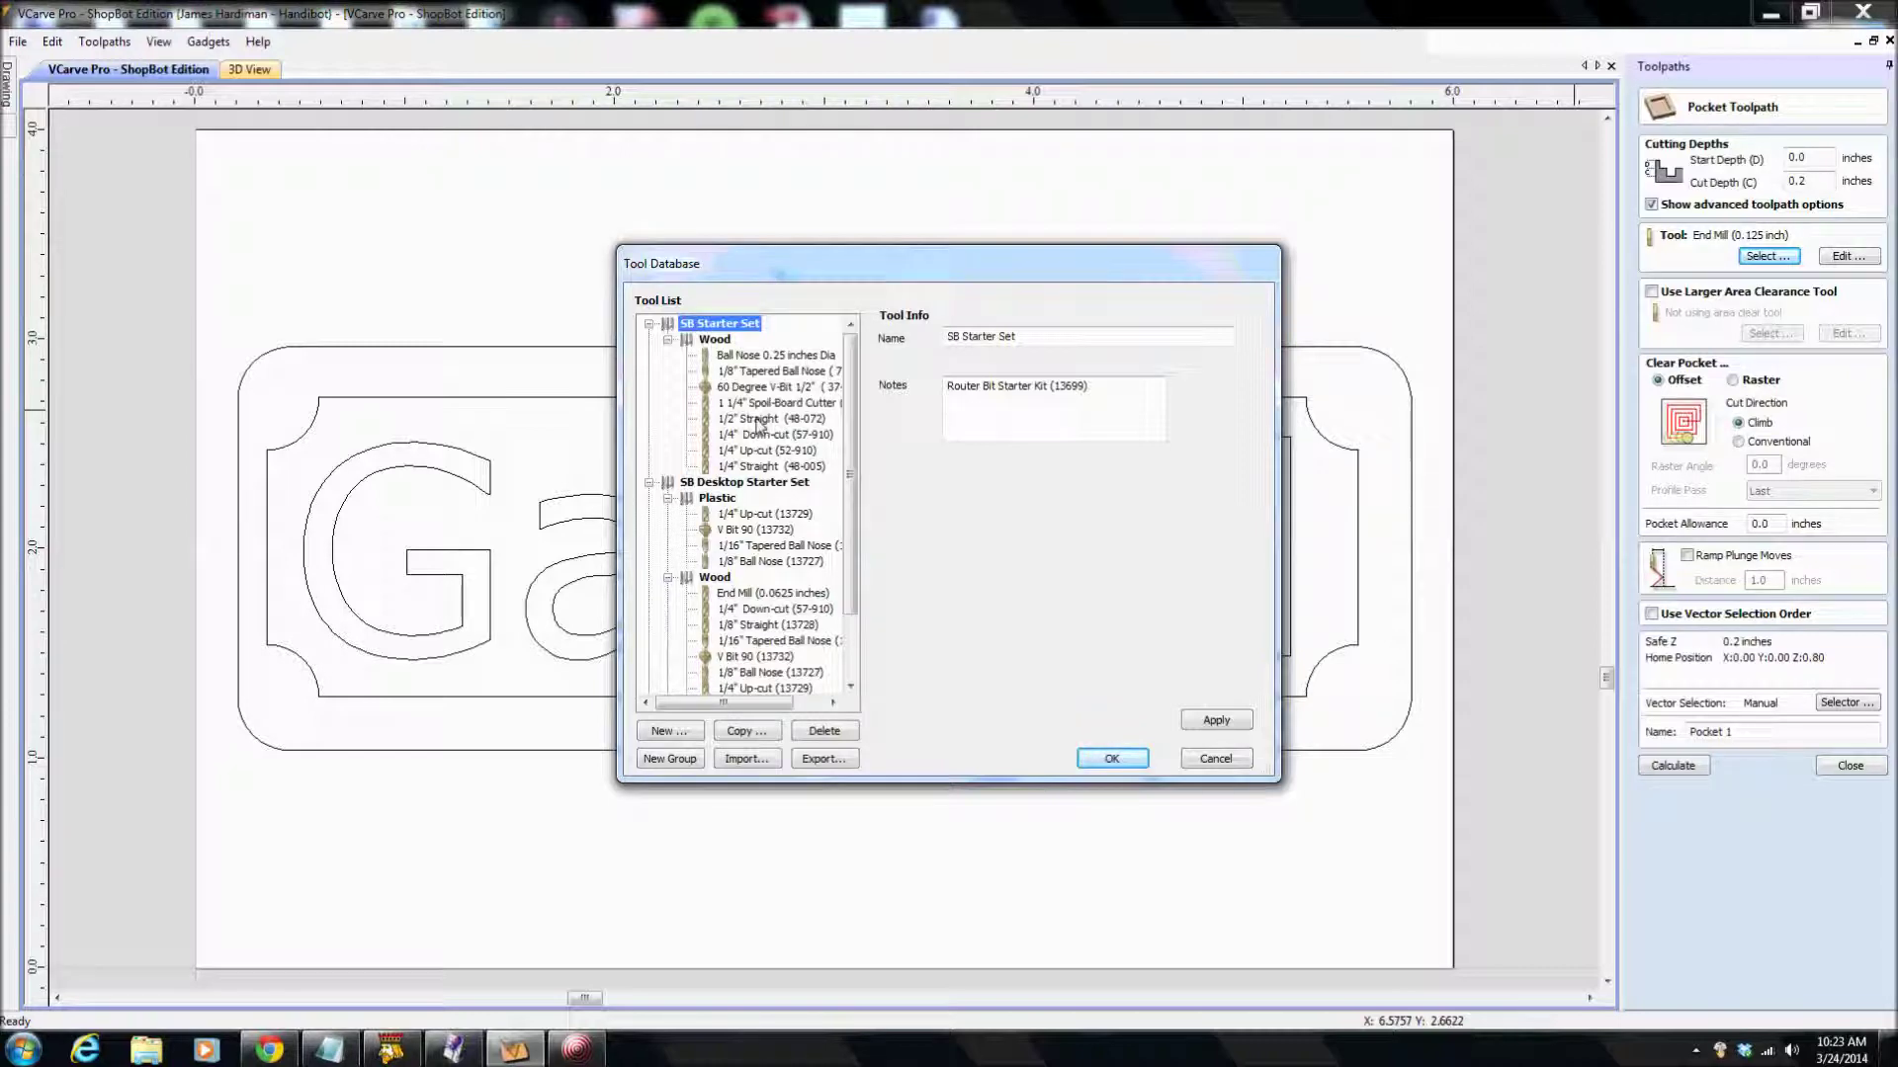
- Choose the 1/2" Straight (48-072) bit for the pocket toolpath
left_click(758, 422)
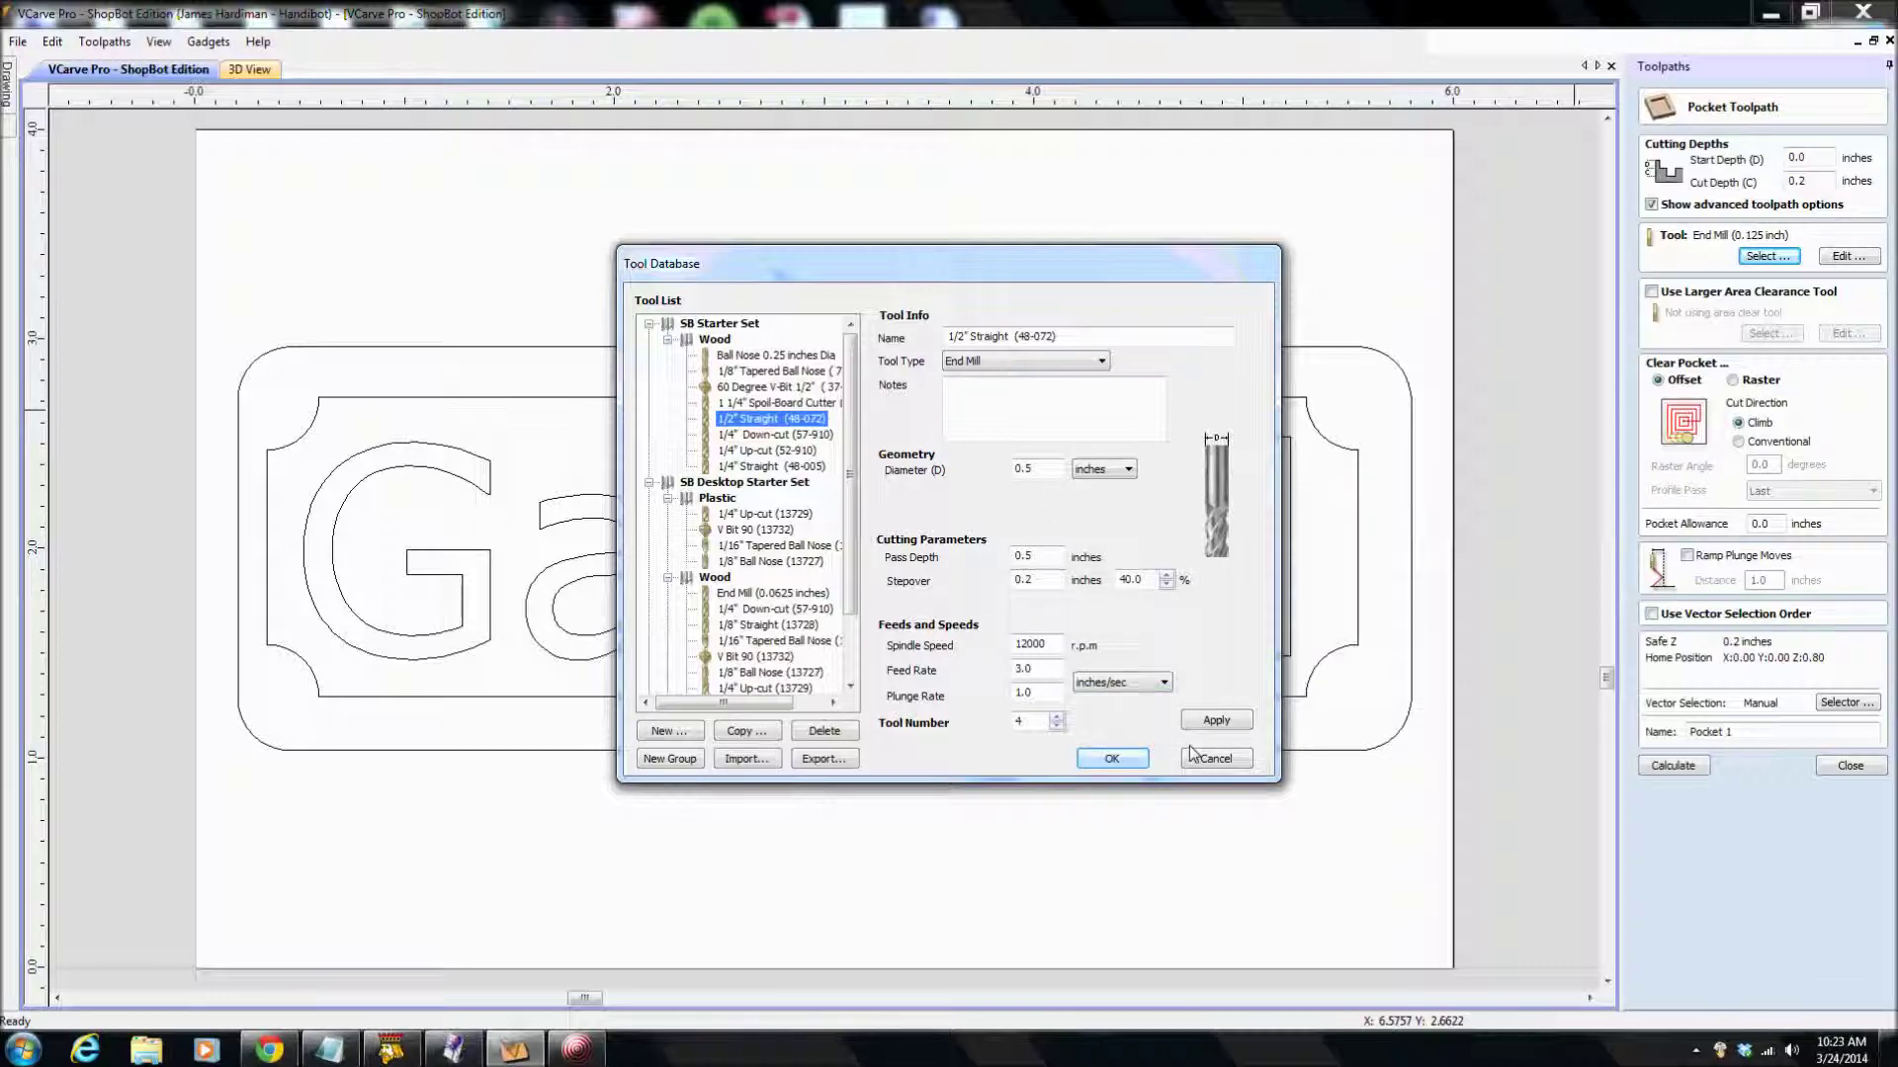
left_click(1109, 760)
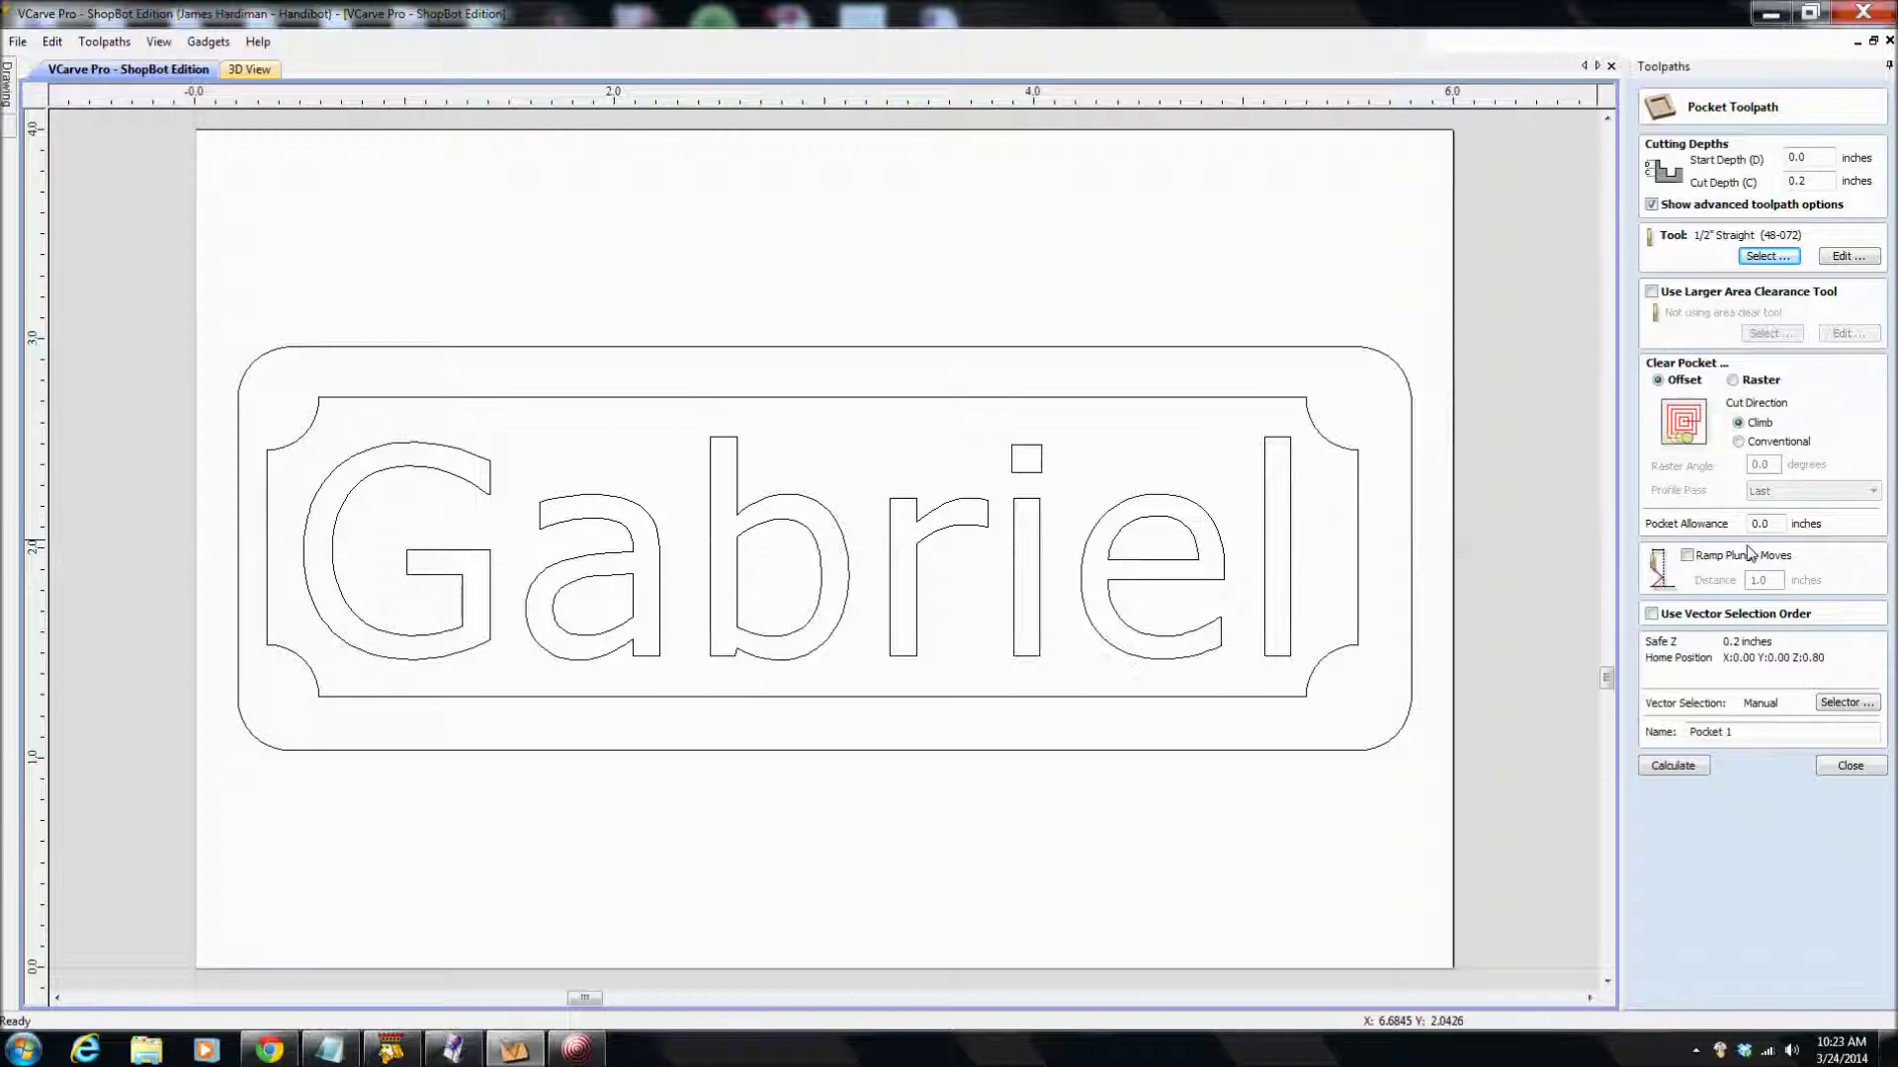
- Turn on ramped plunges and, after the no-vectors warning, ungroup the lettering from the inner border
left_click(1687, 557)
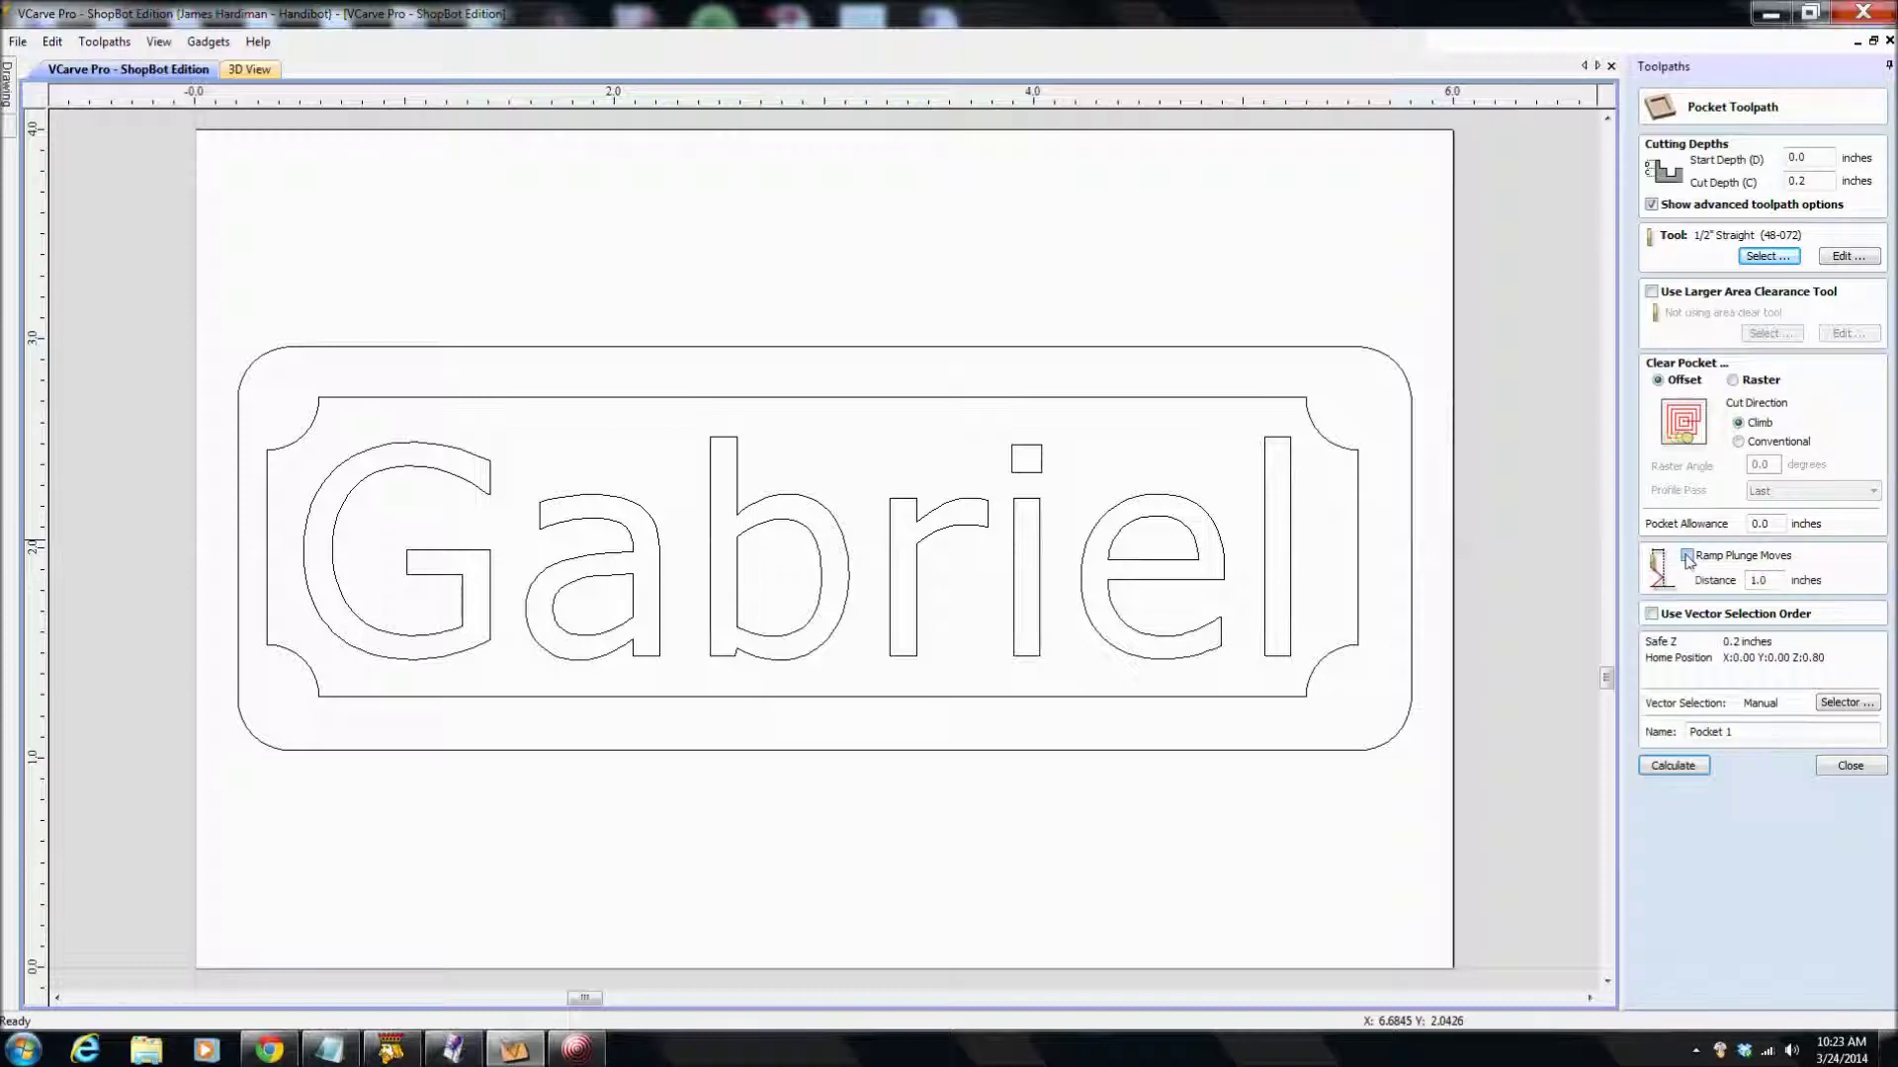
left_click(1673, 766)
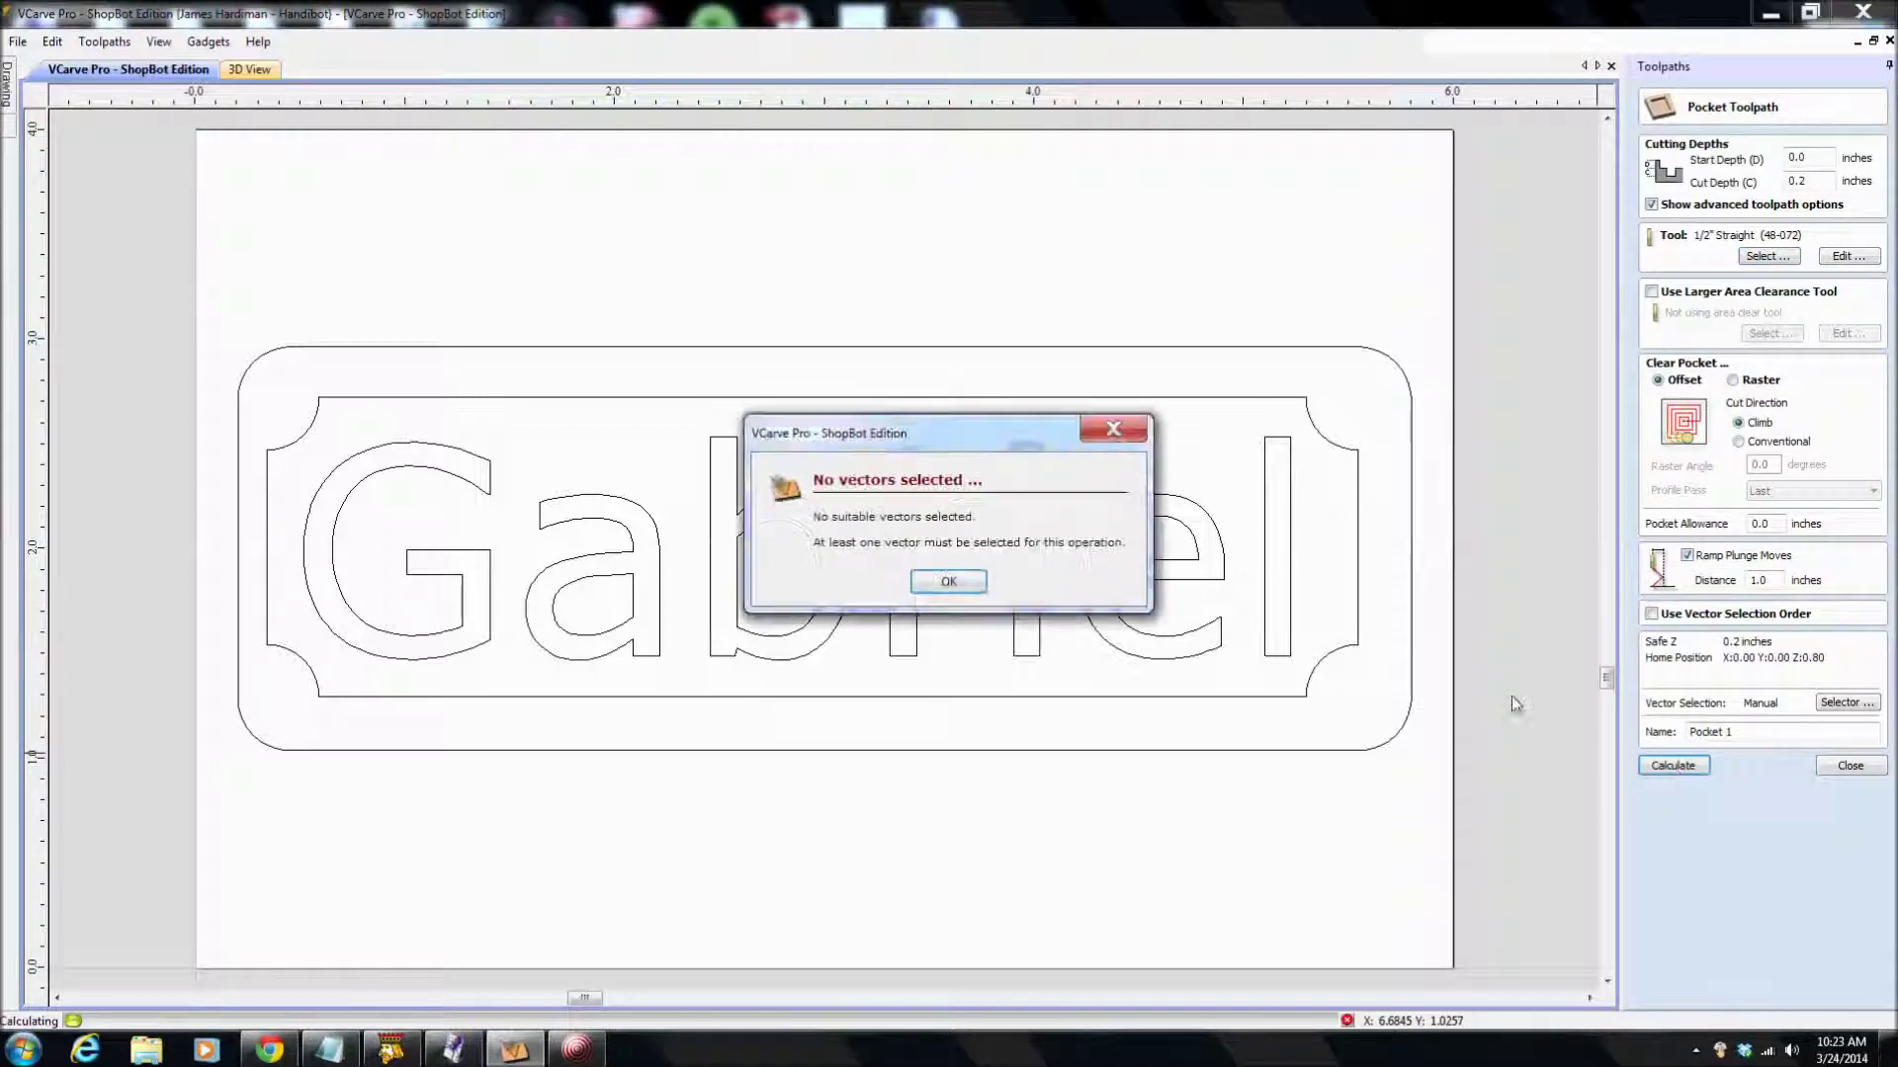
left_click(949, 583)
left_click(1356, 624)
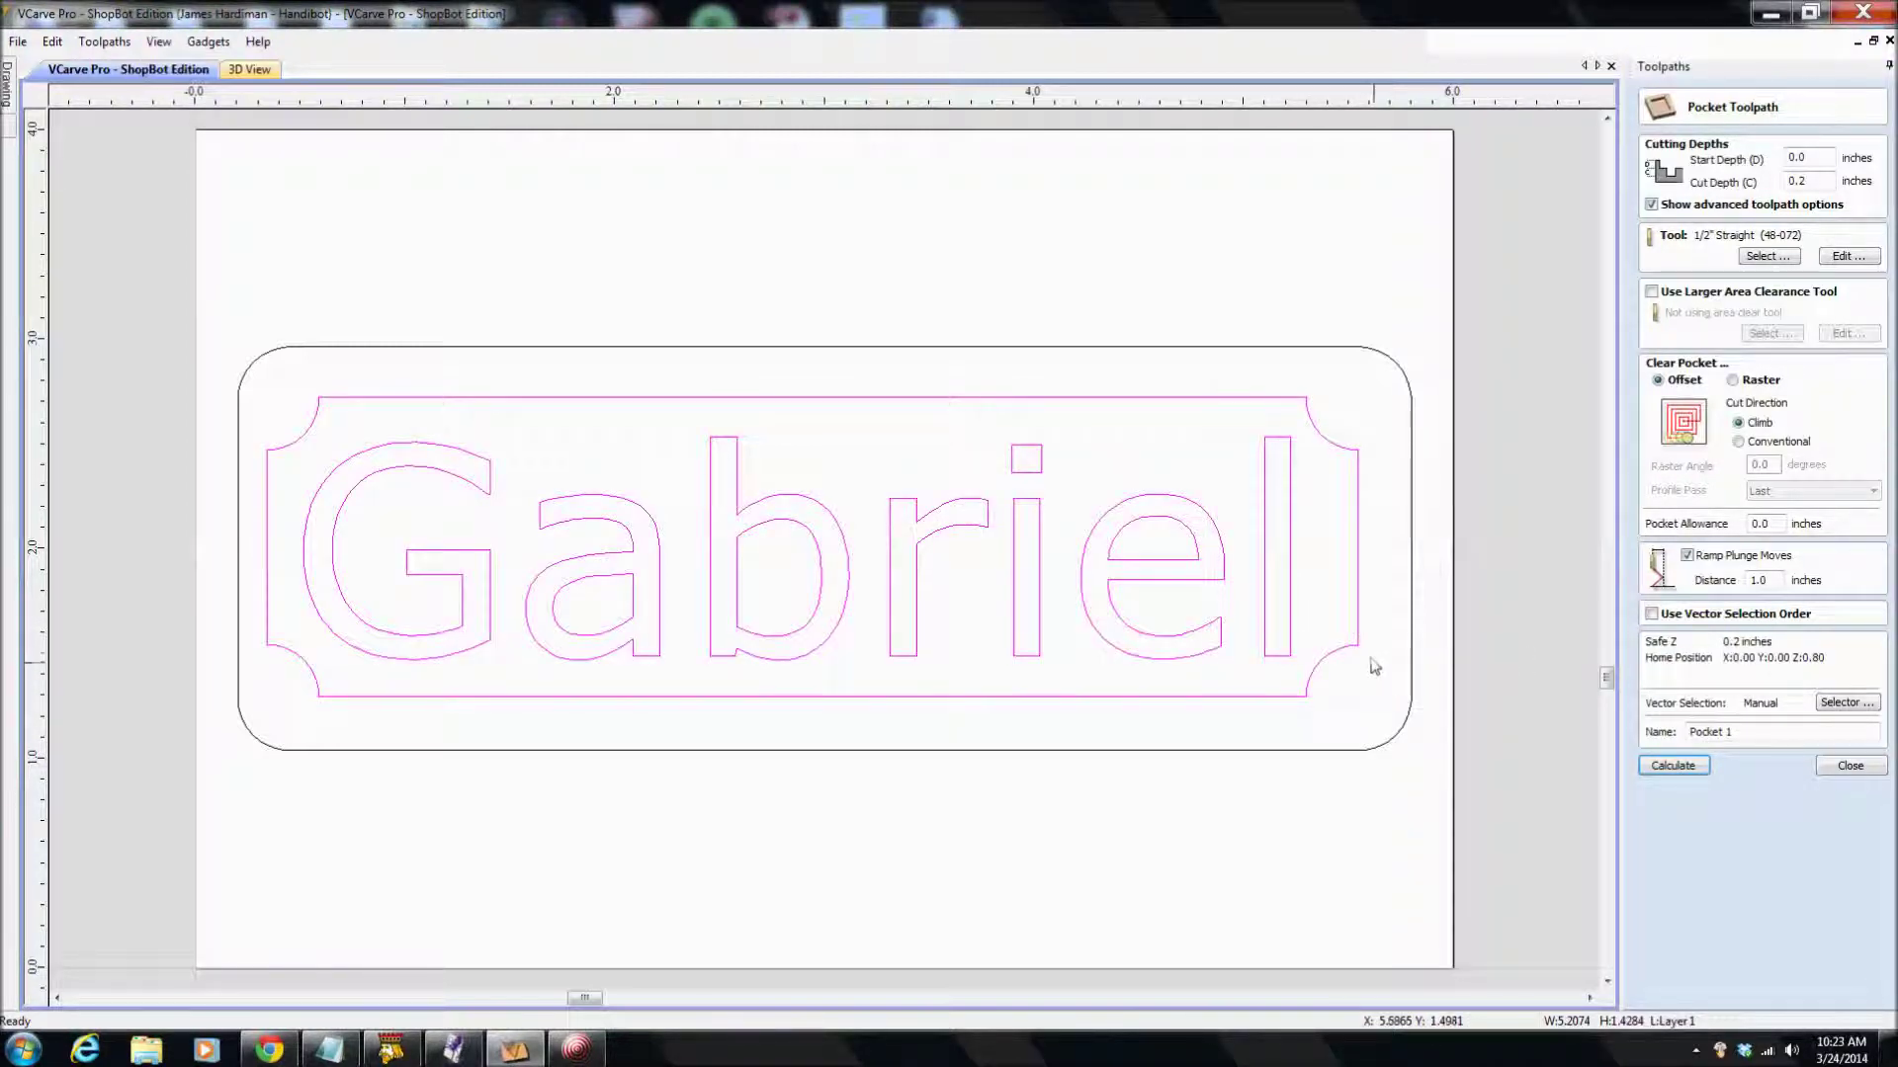
right_click(1355, 649)
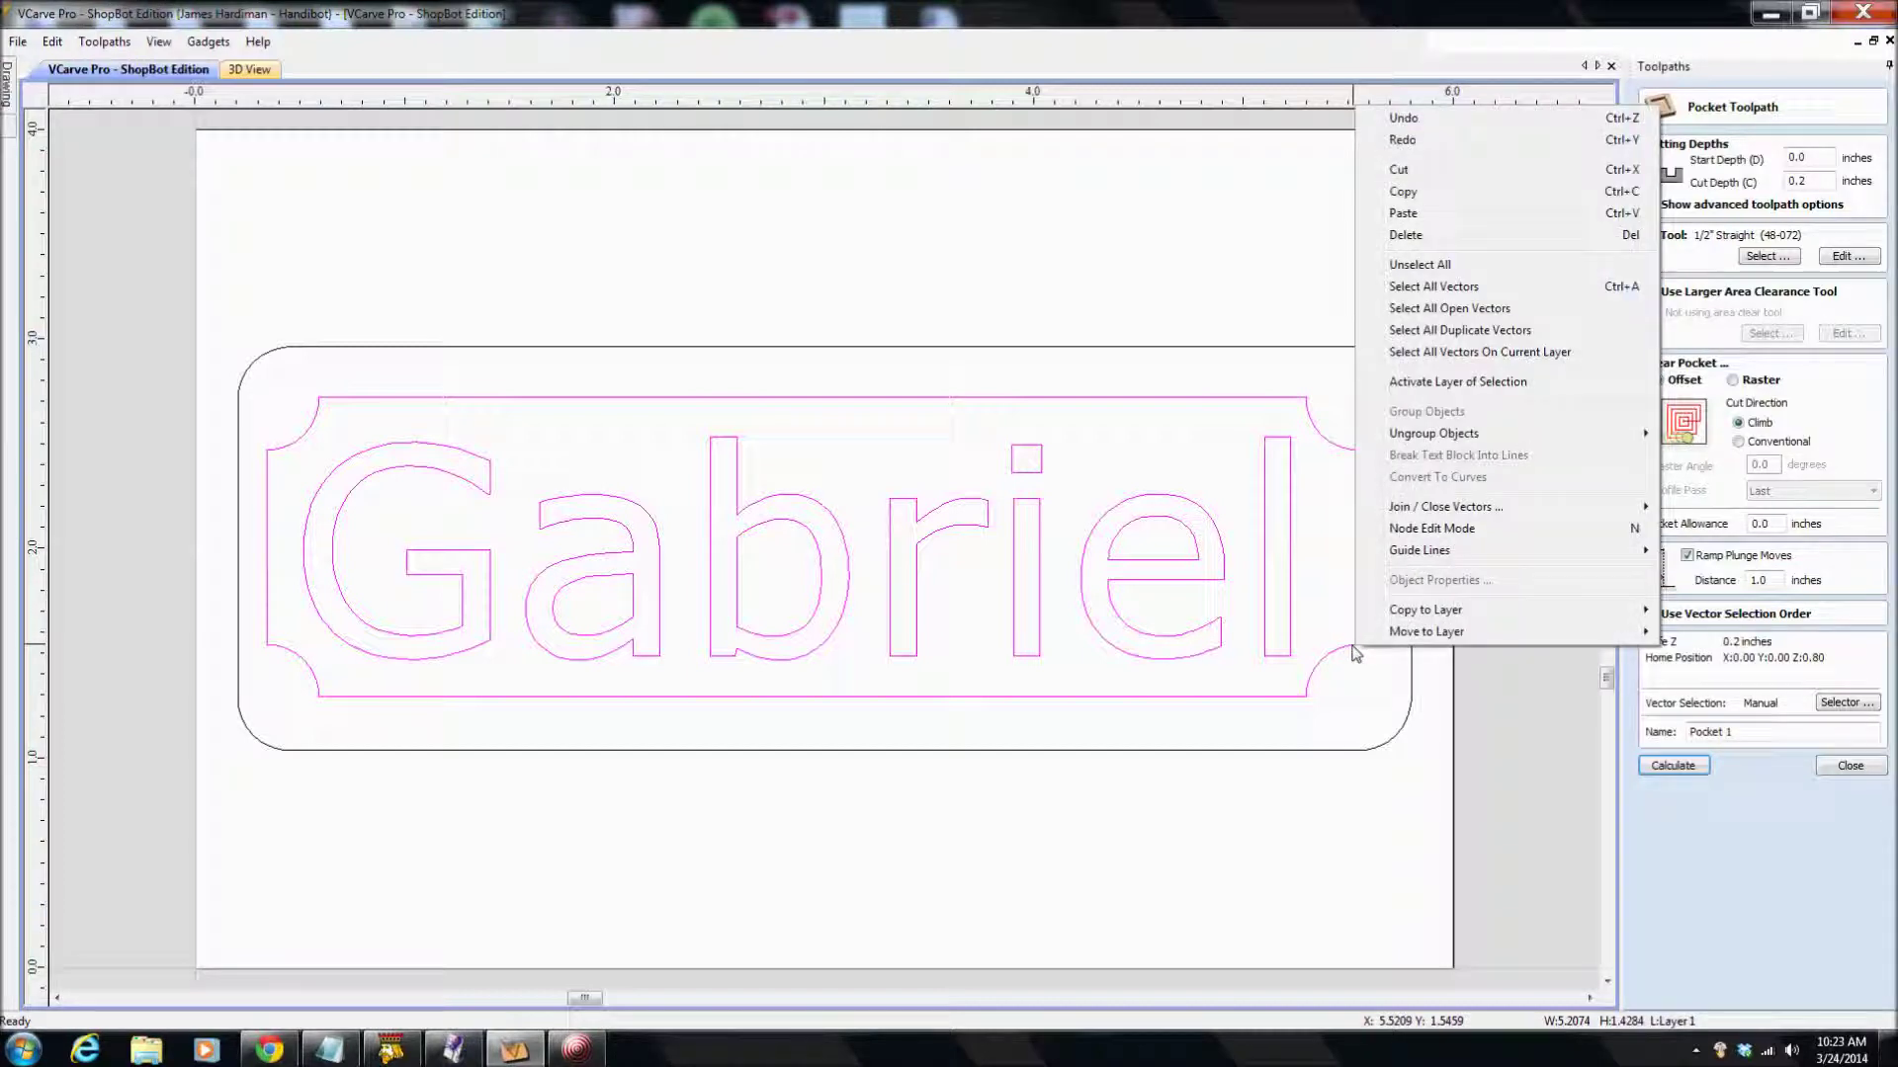
mouse_move(1384, 441)
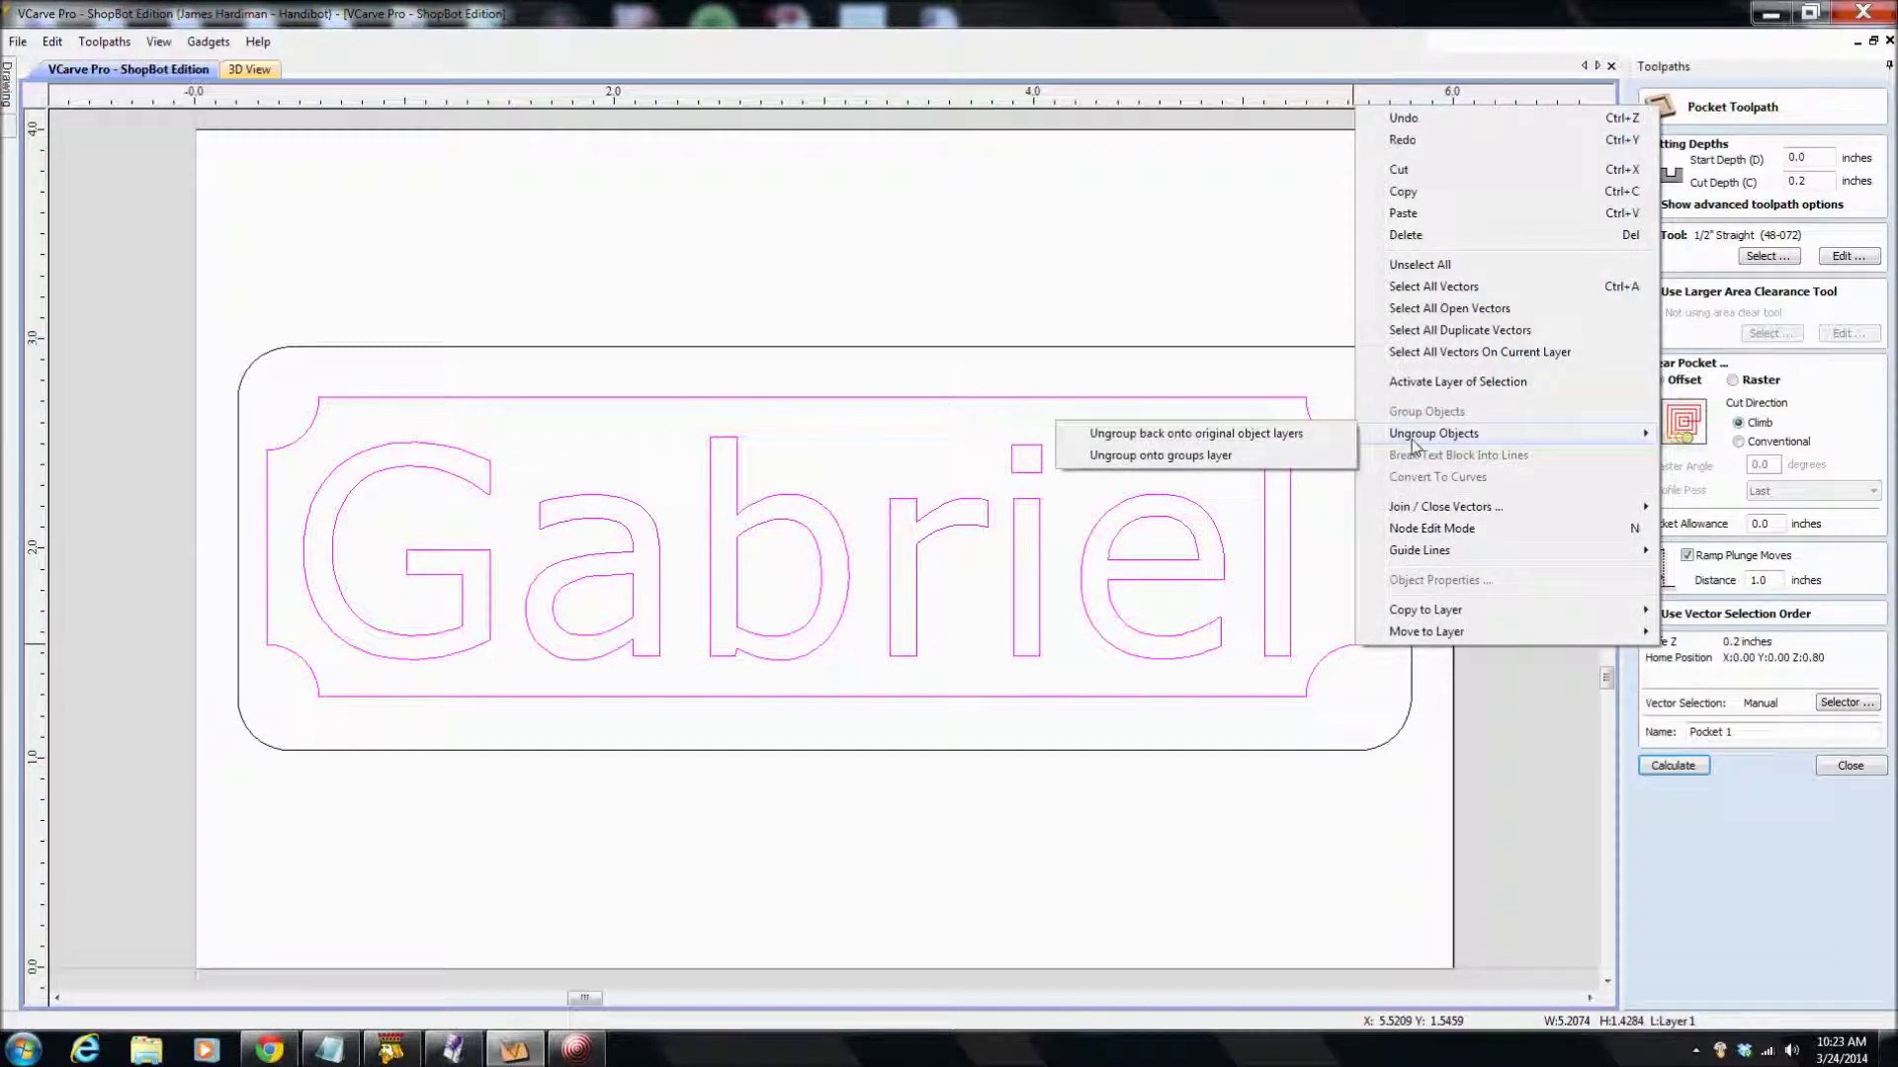
left_click(1285, 435)
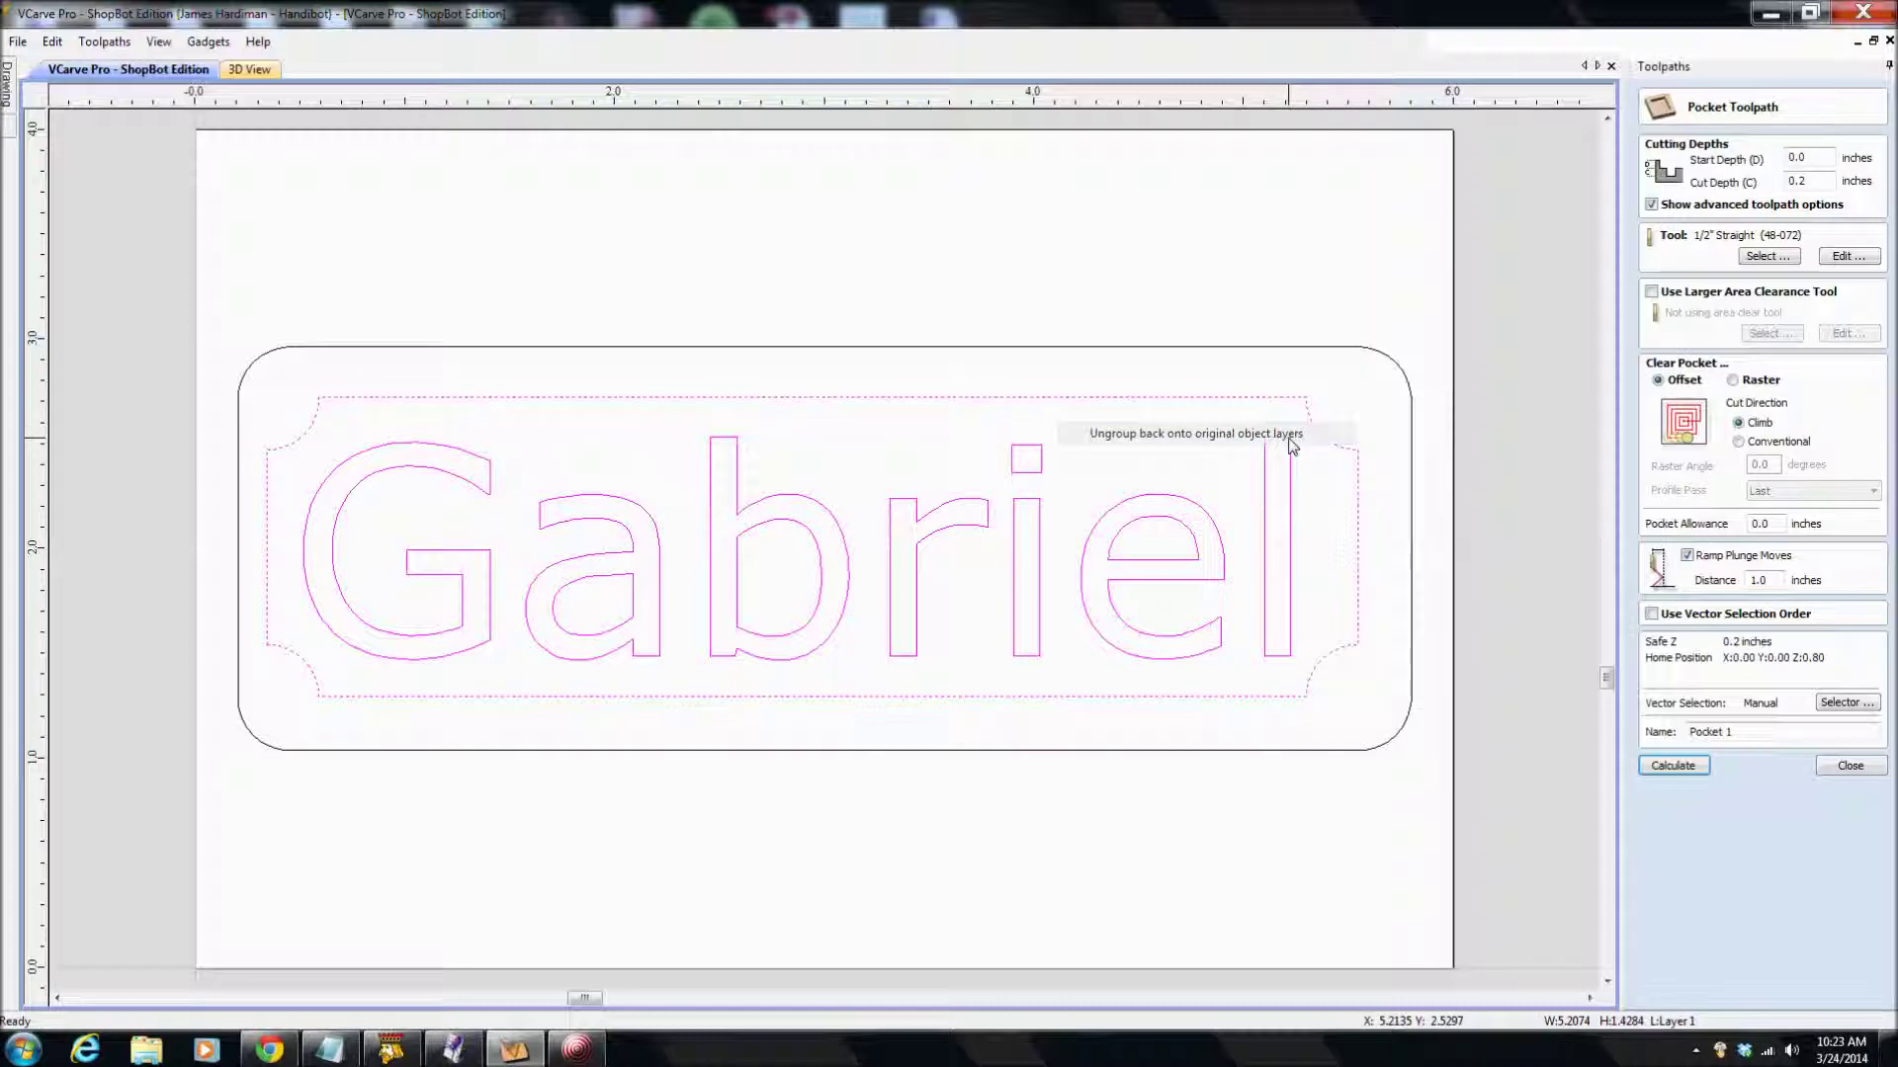
- Select only the inner border and calculate the 0.2-inch-deep Pocket 1 toolpath
left_click(1473, 460)
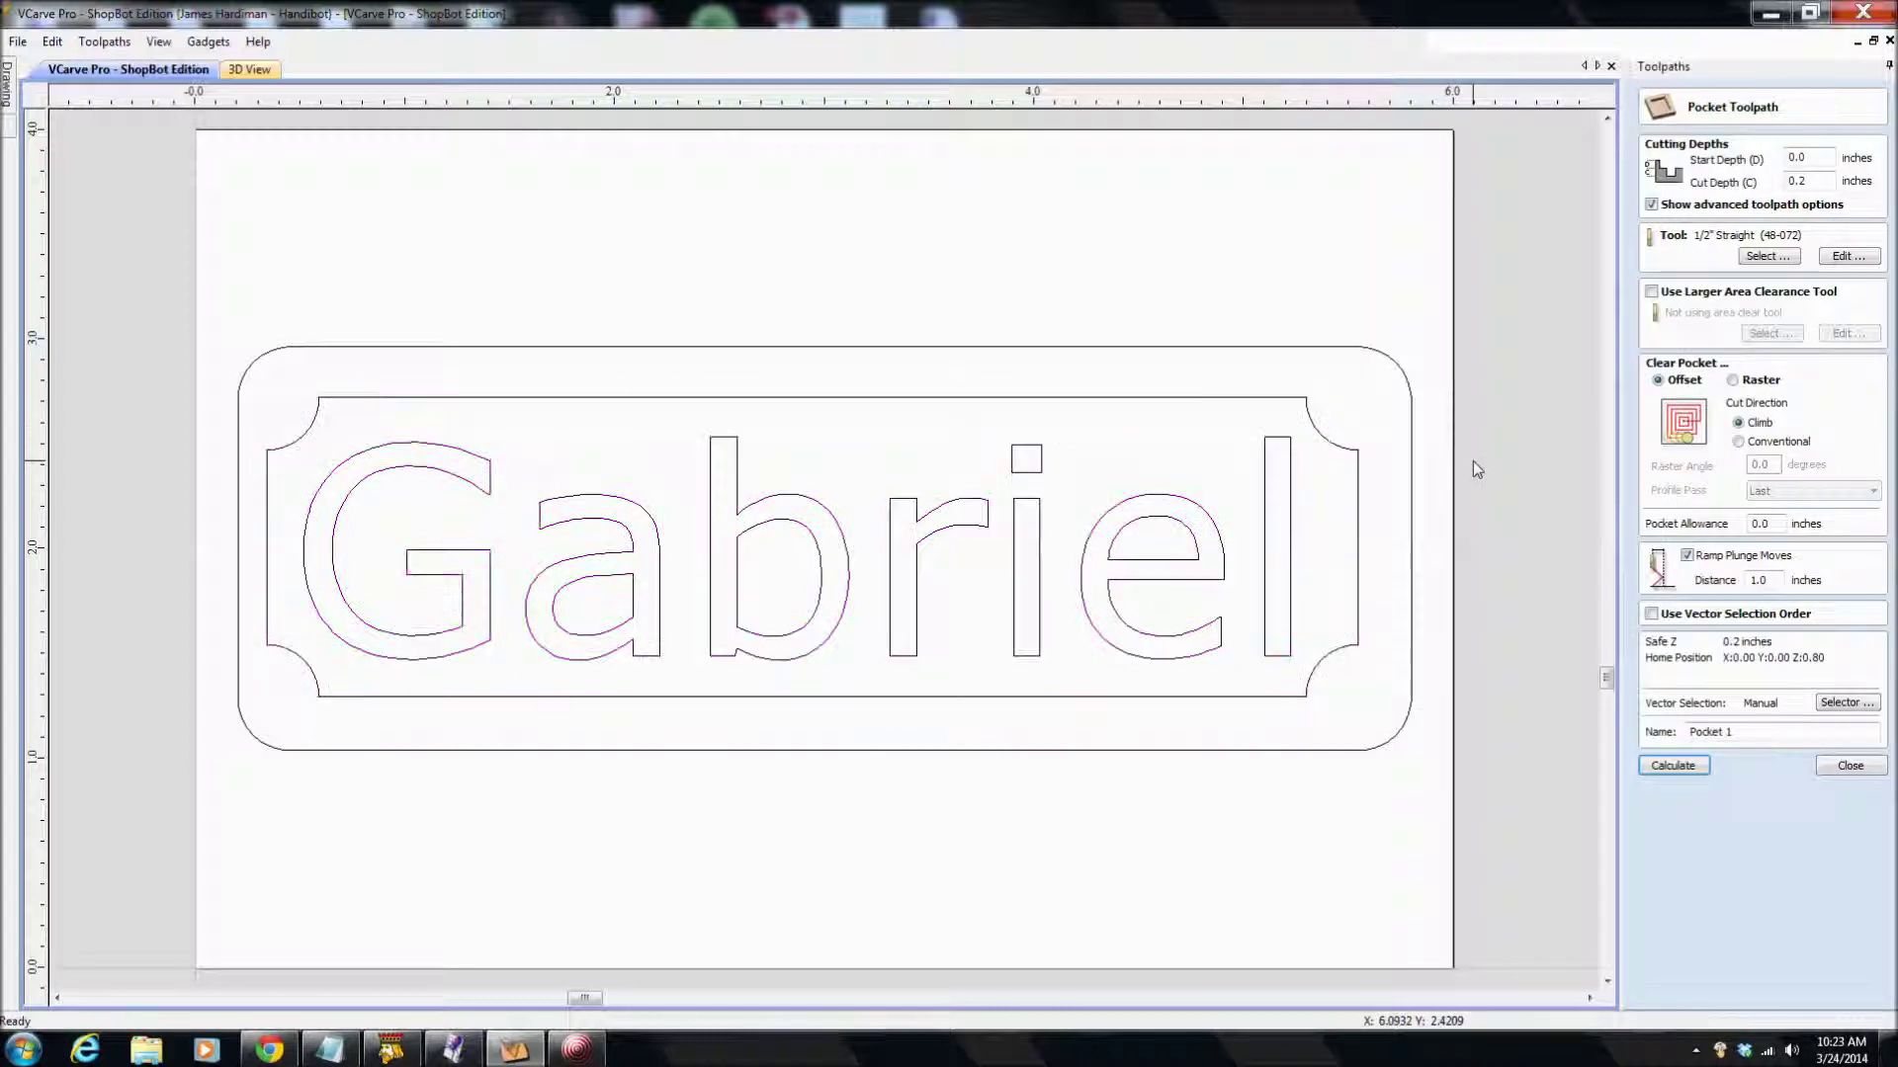
left_click(1359, 531)
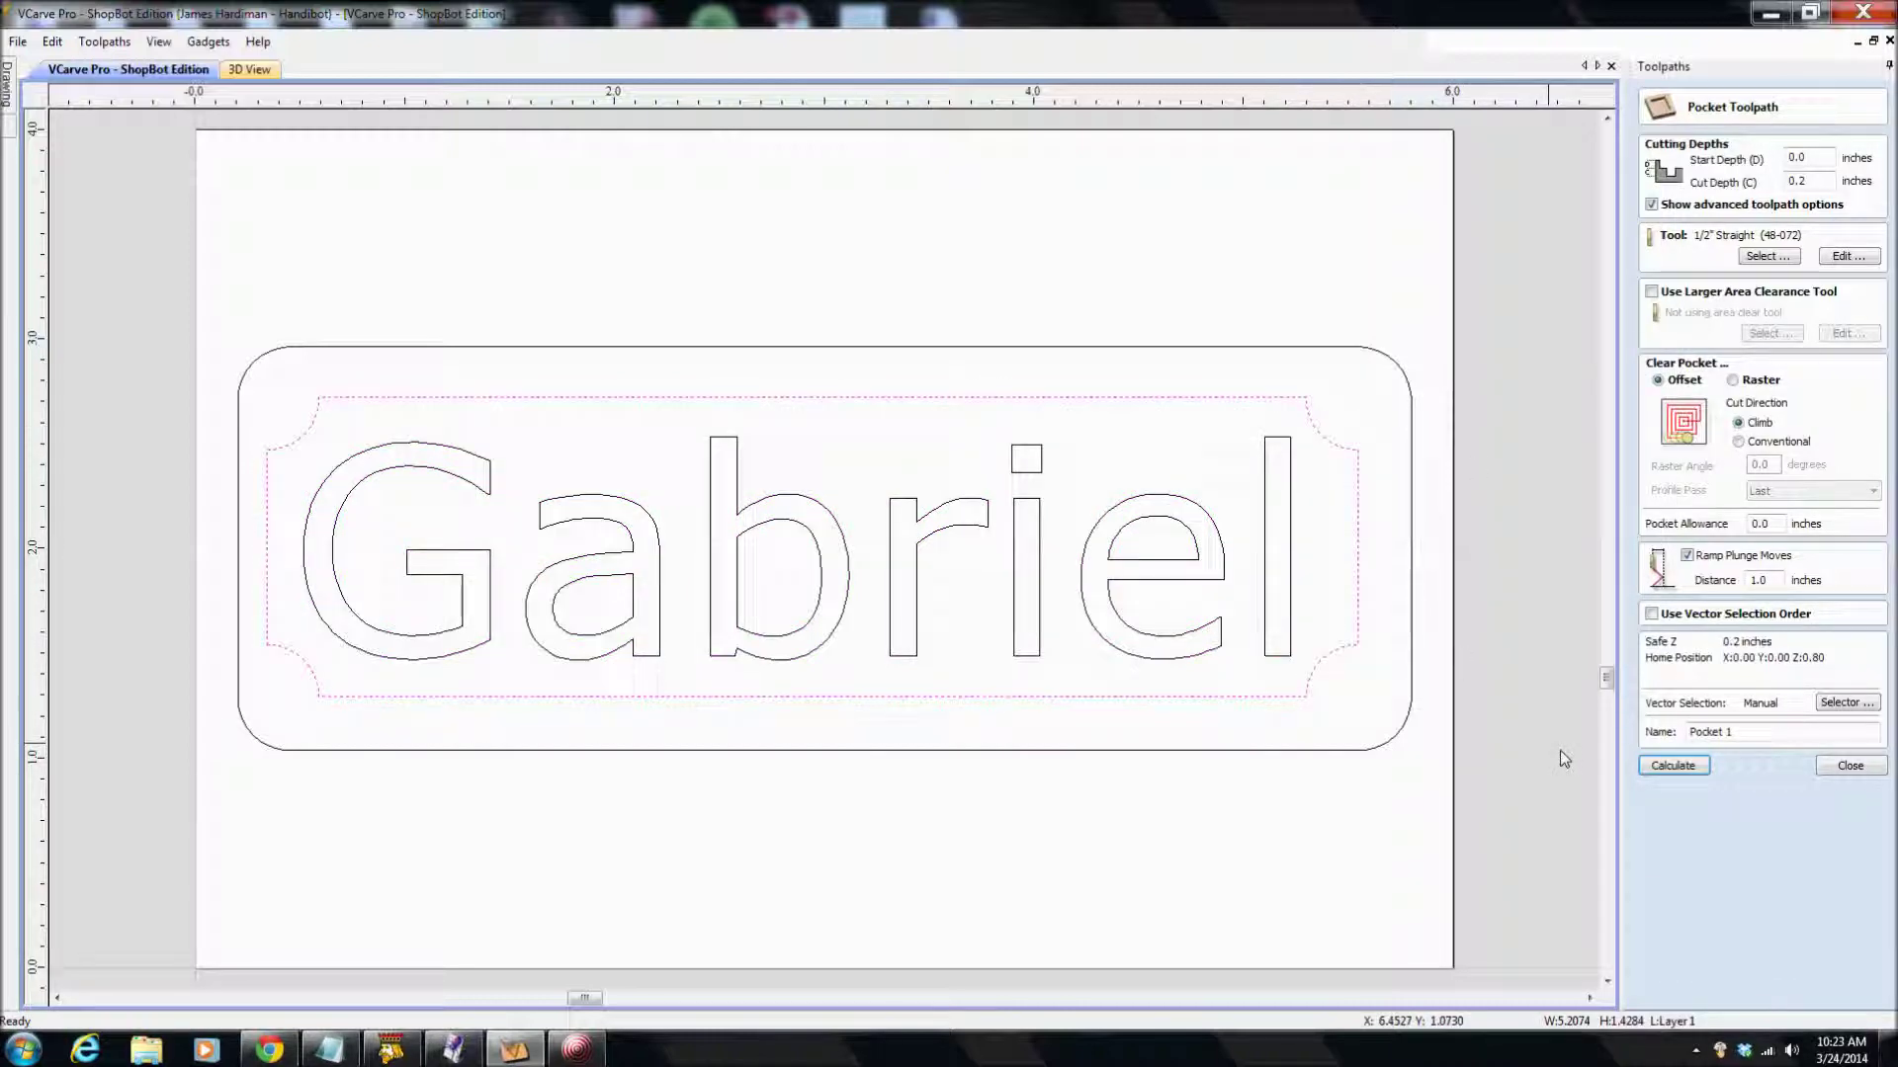
left_click(1676, 766)
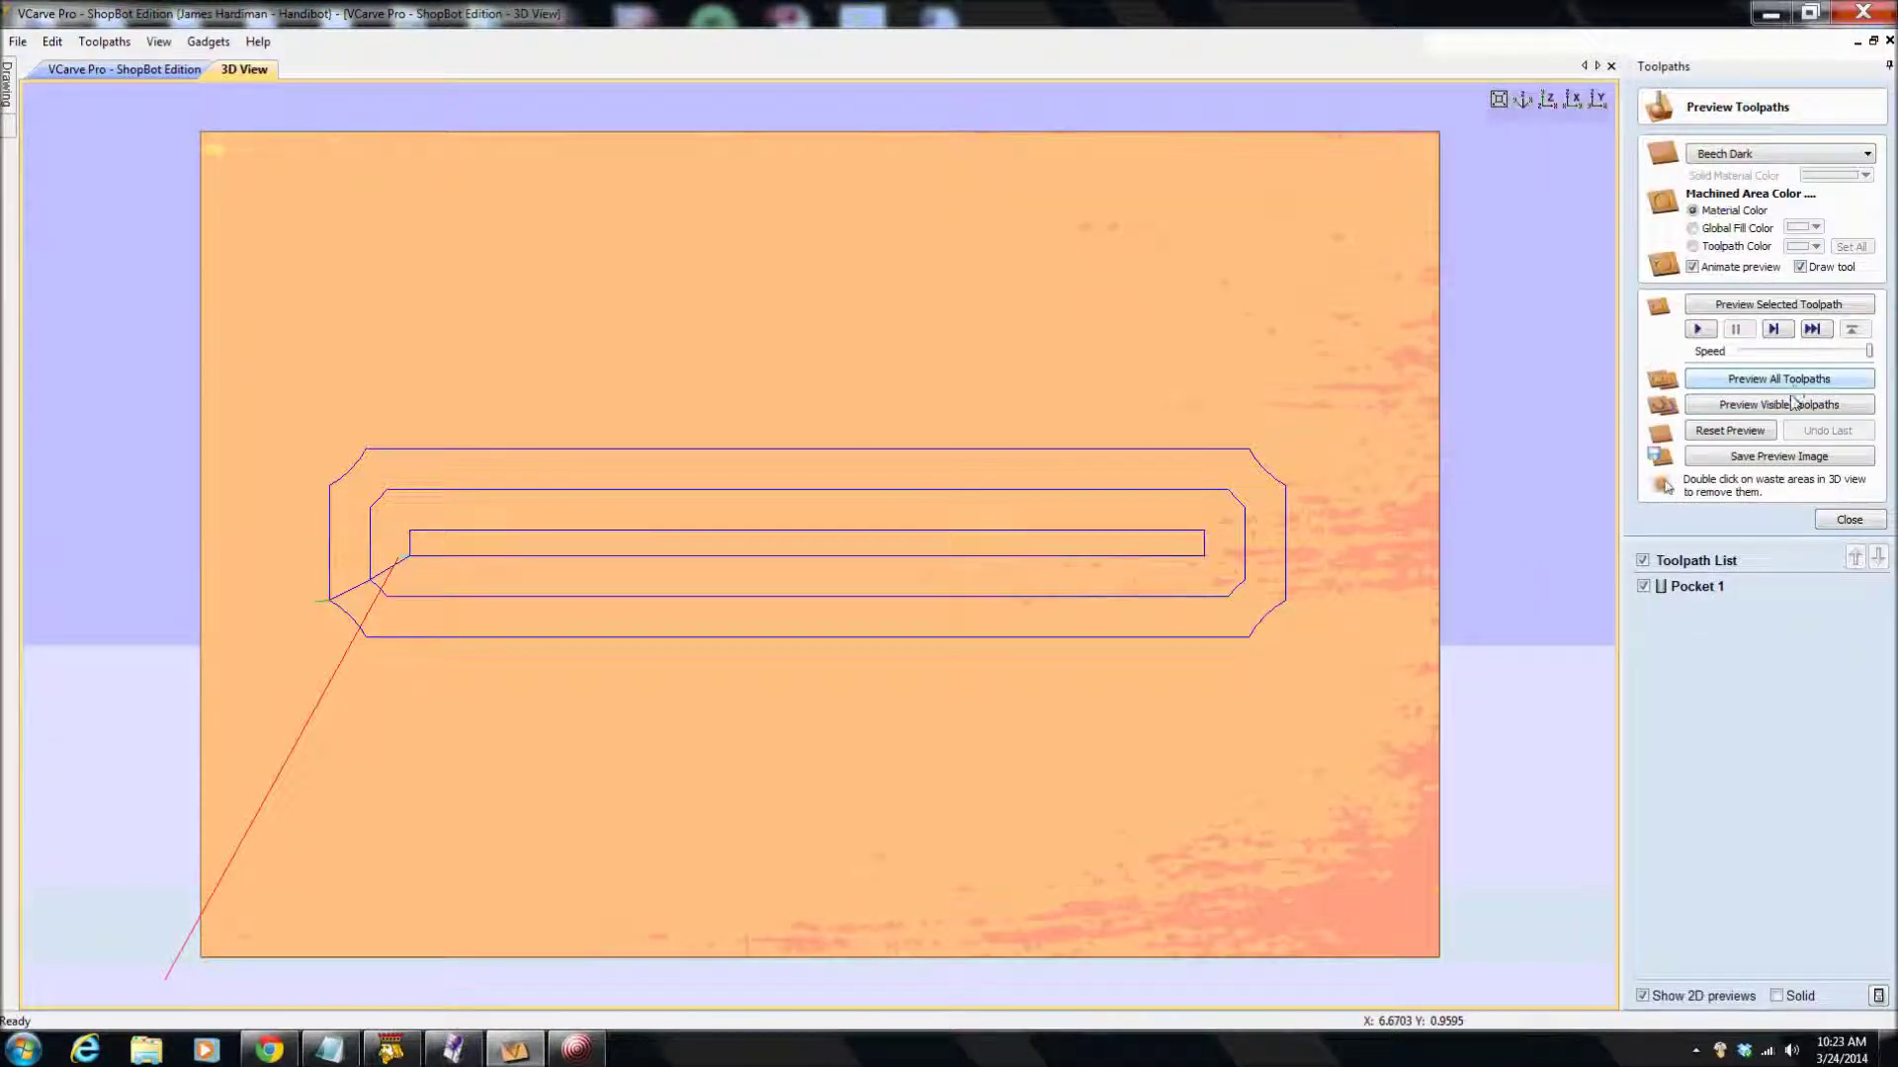
- Simulate Pocket 1, orbit to inspect the recess, then close the preview and return to 2D
left_click(1796, 306)
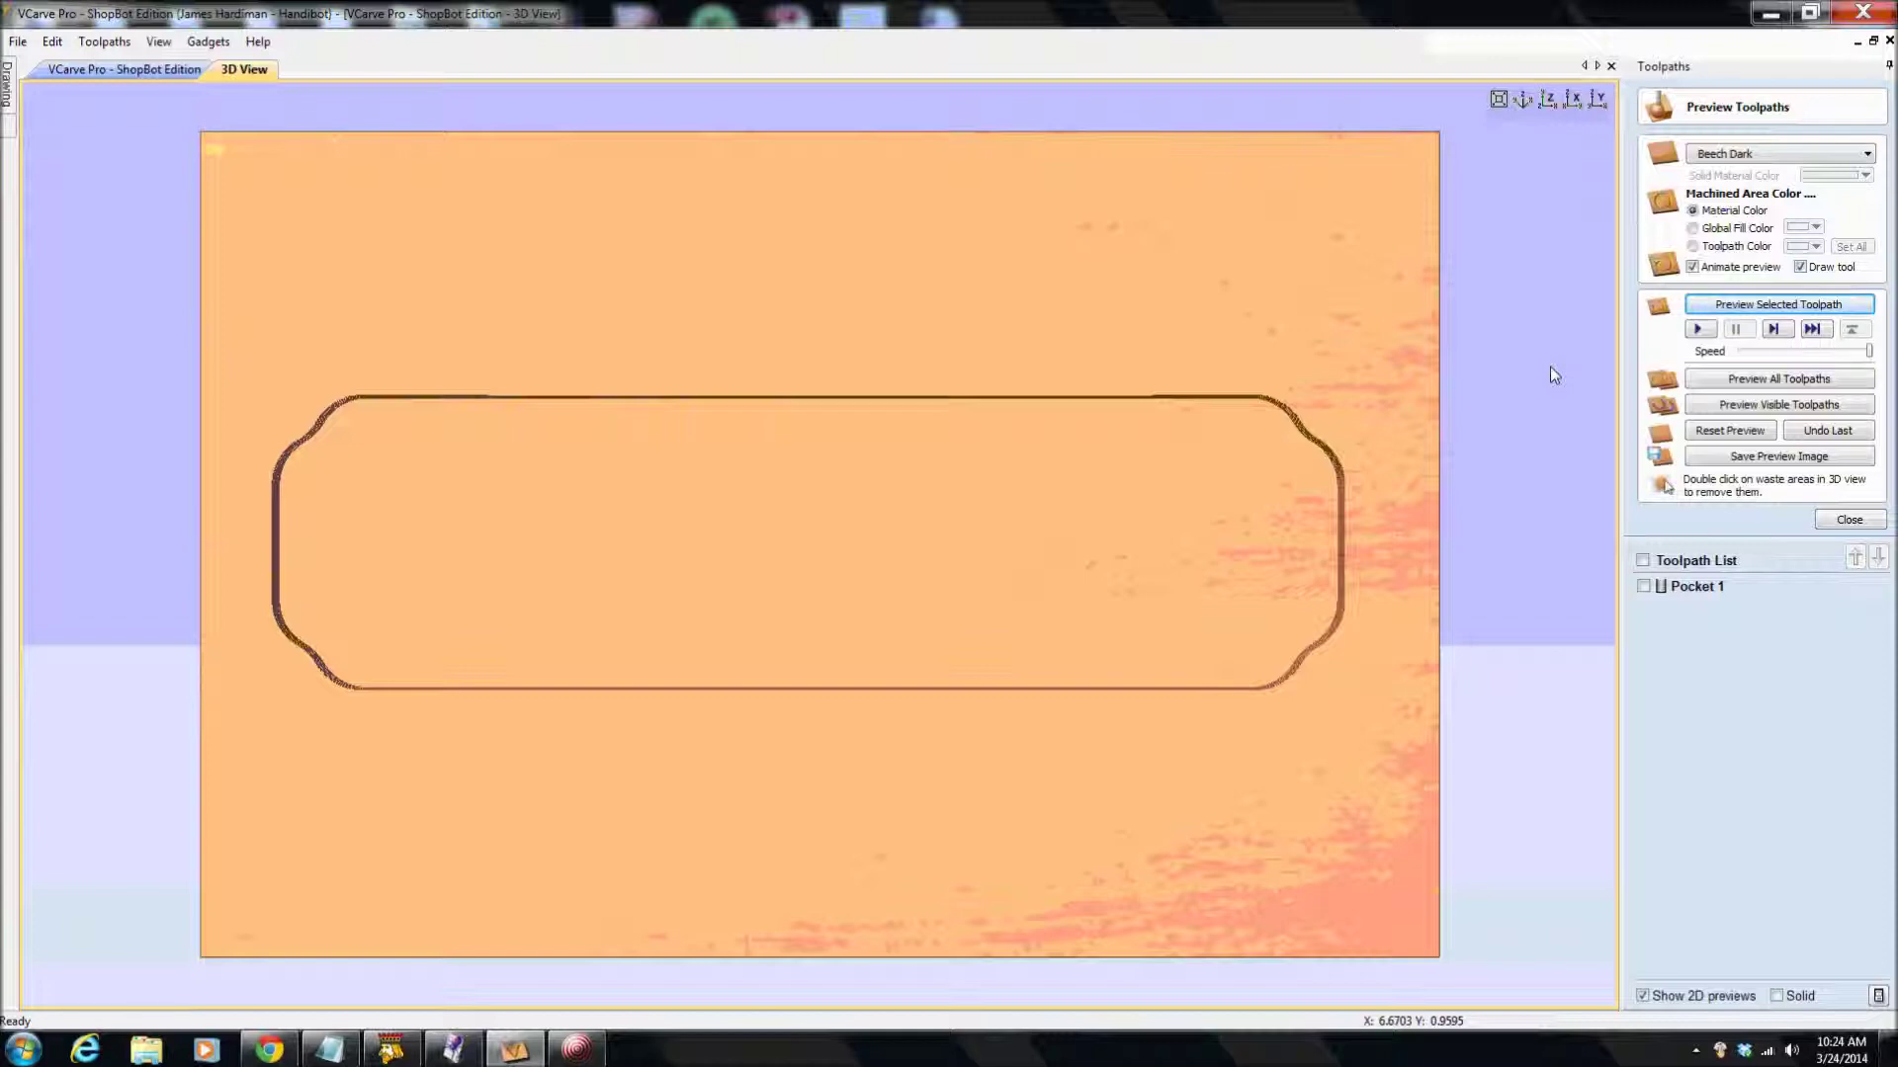
left_click_drag(1257, 840, 996, 739)
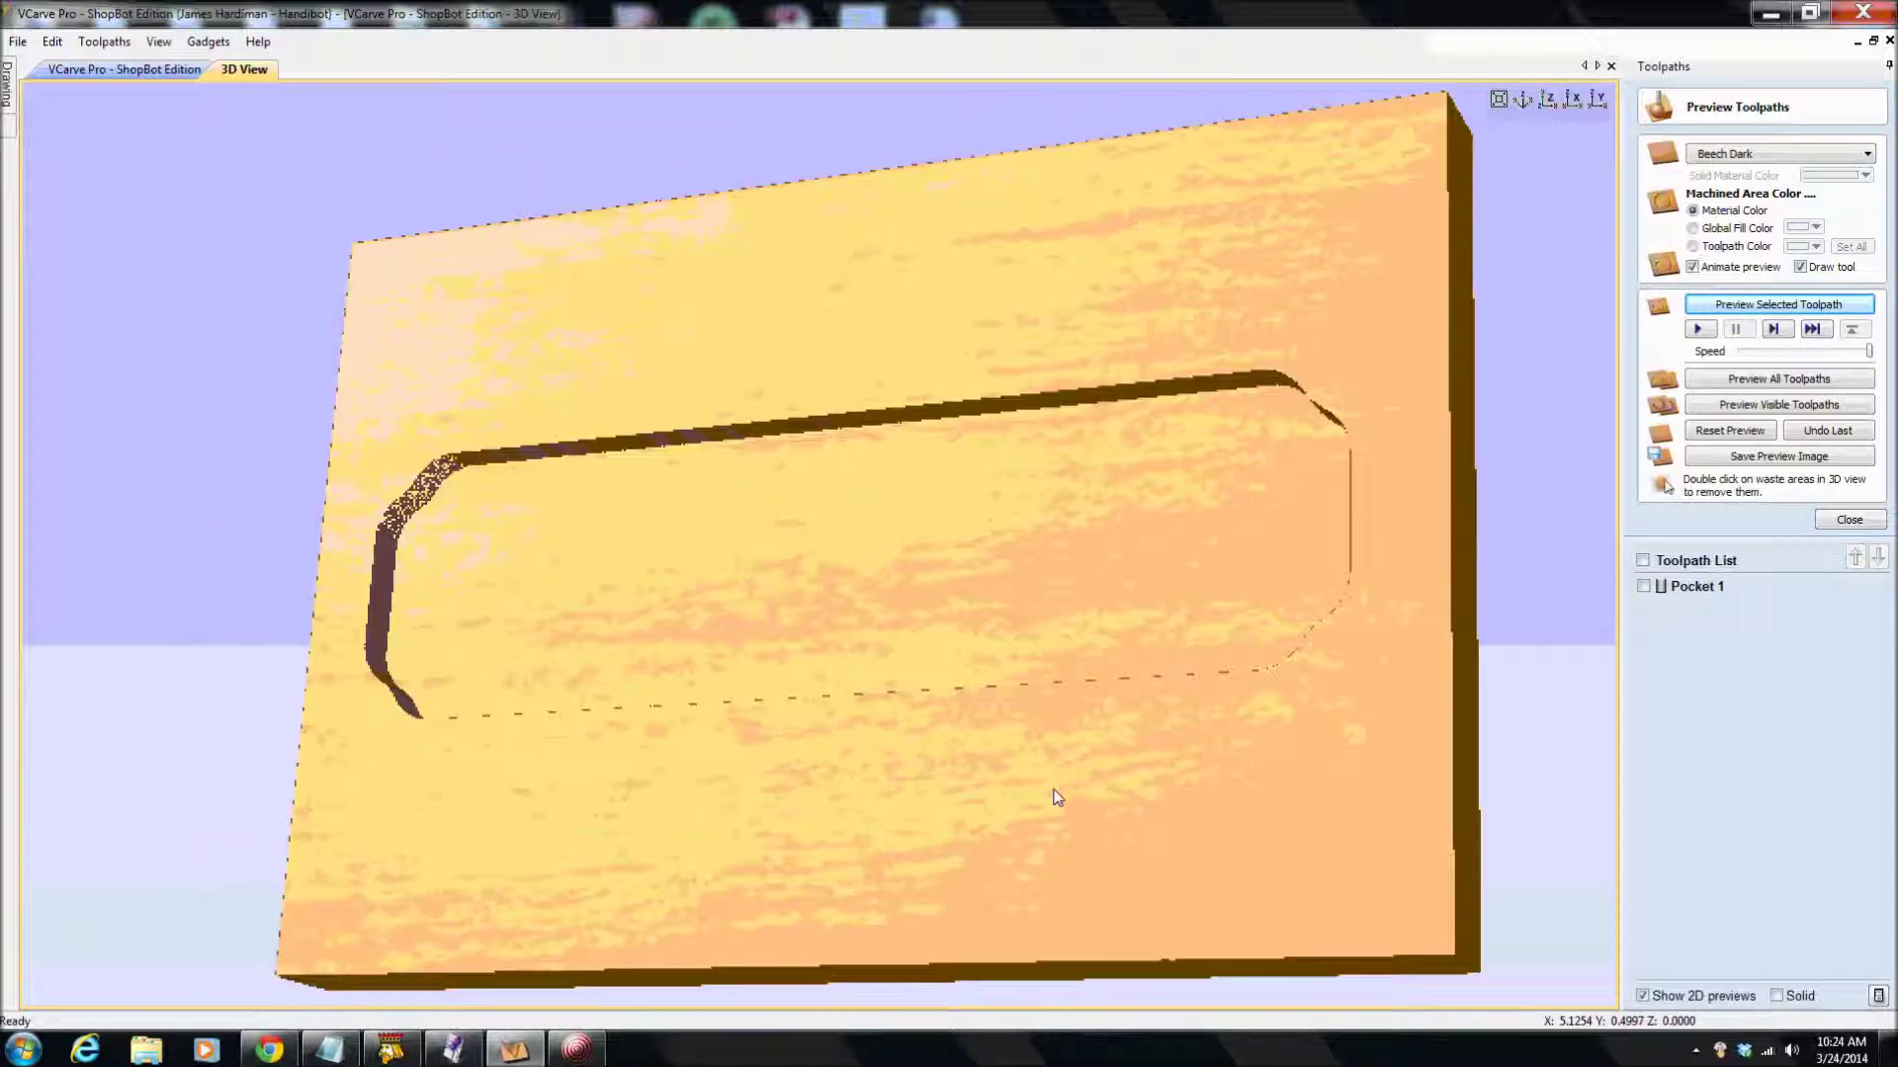
left_click_drag(1056, 797, 1567, 578)
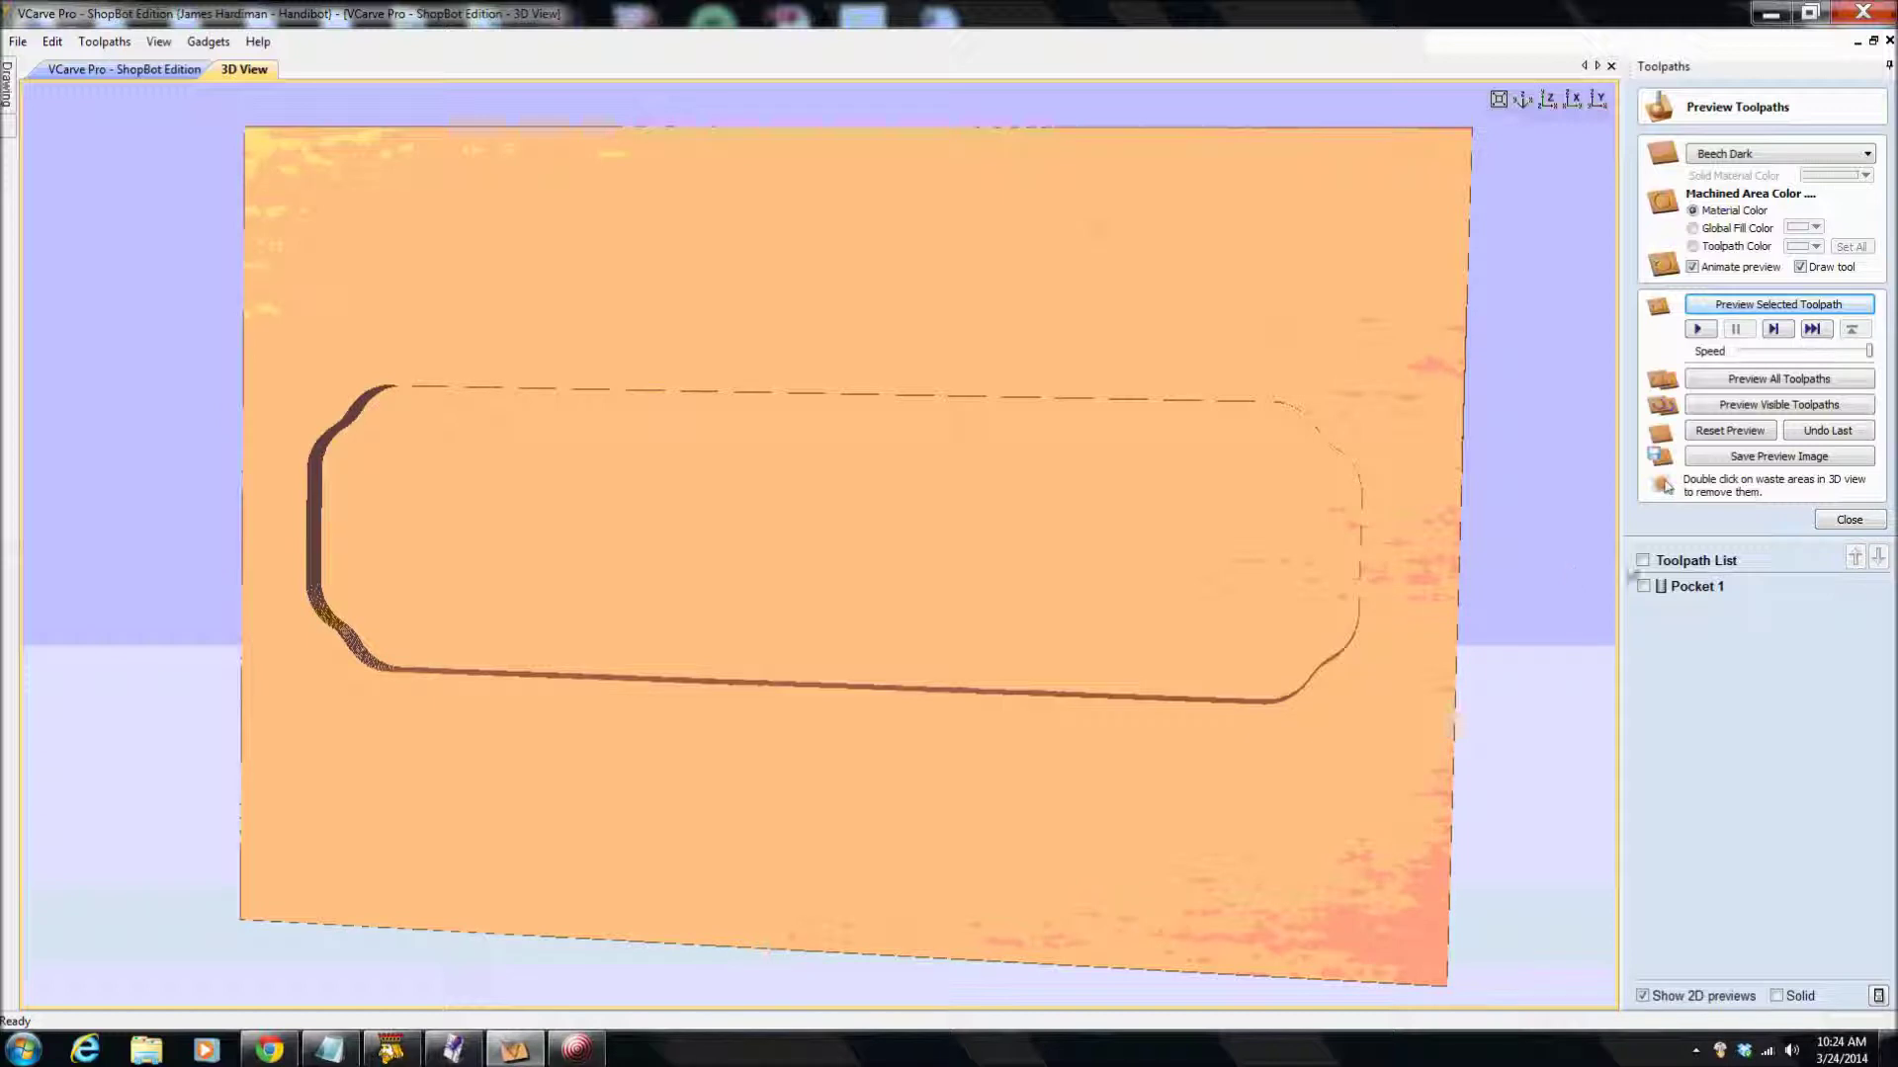
left_click(1850, 520)
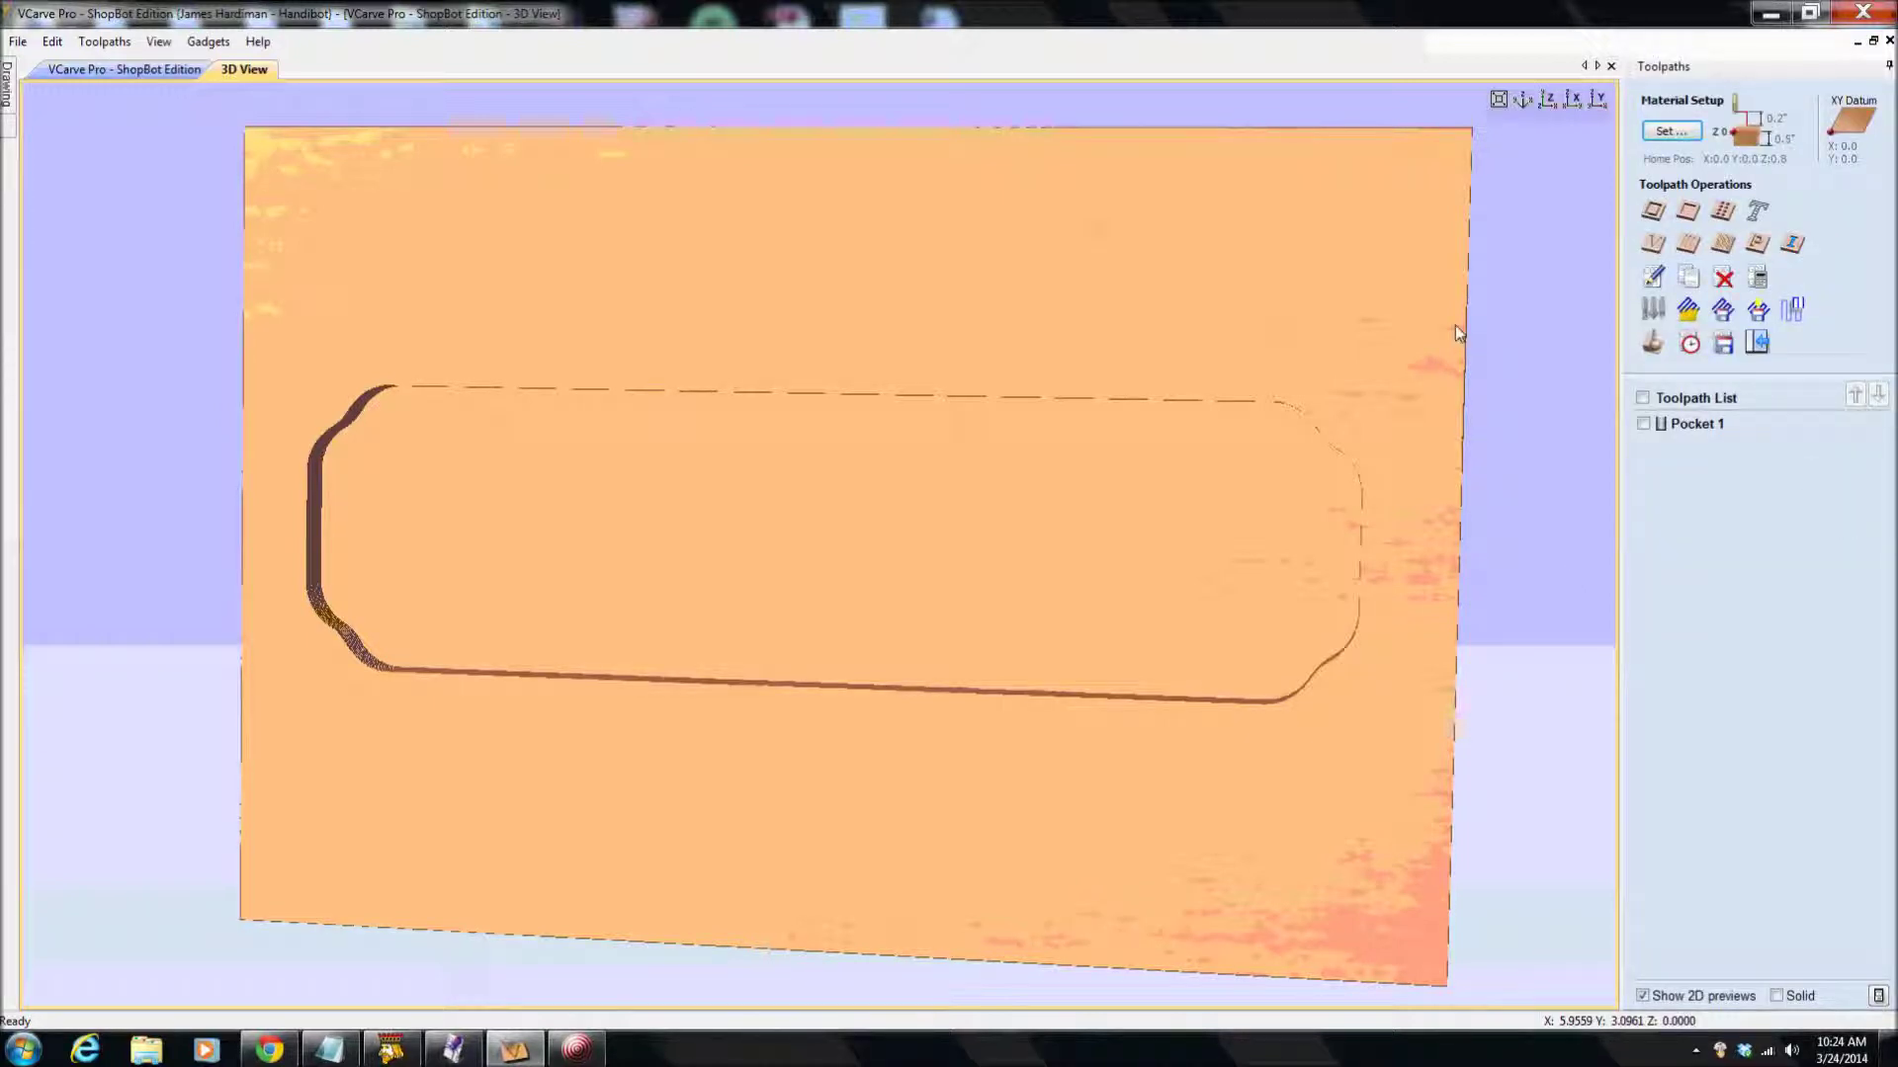
left_click(129, 71)
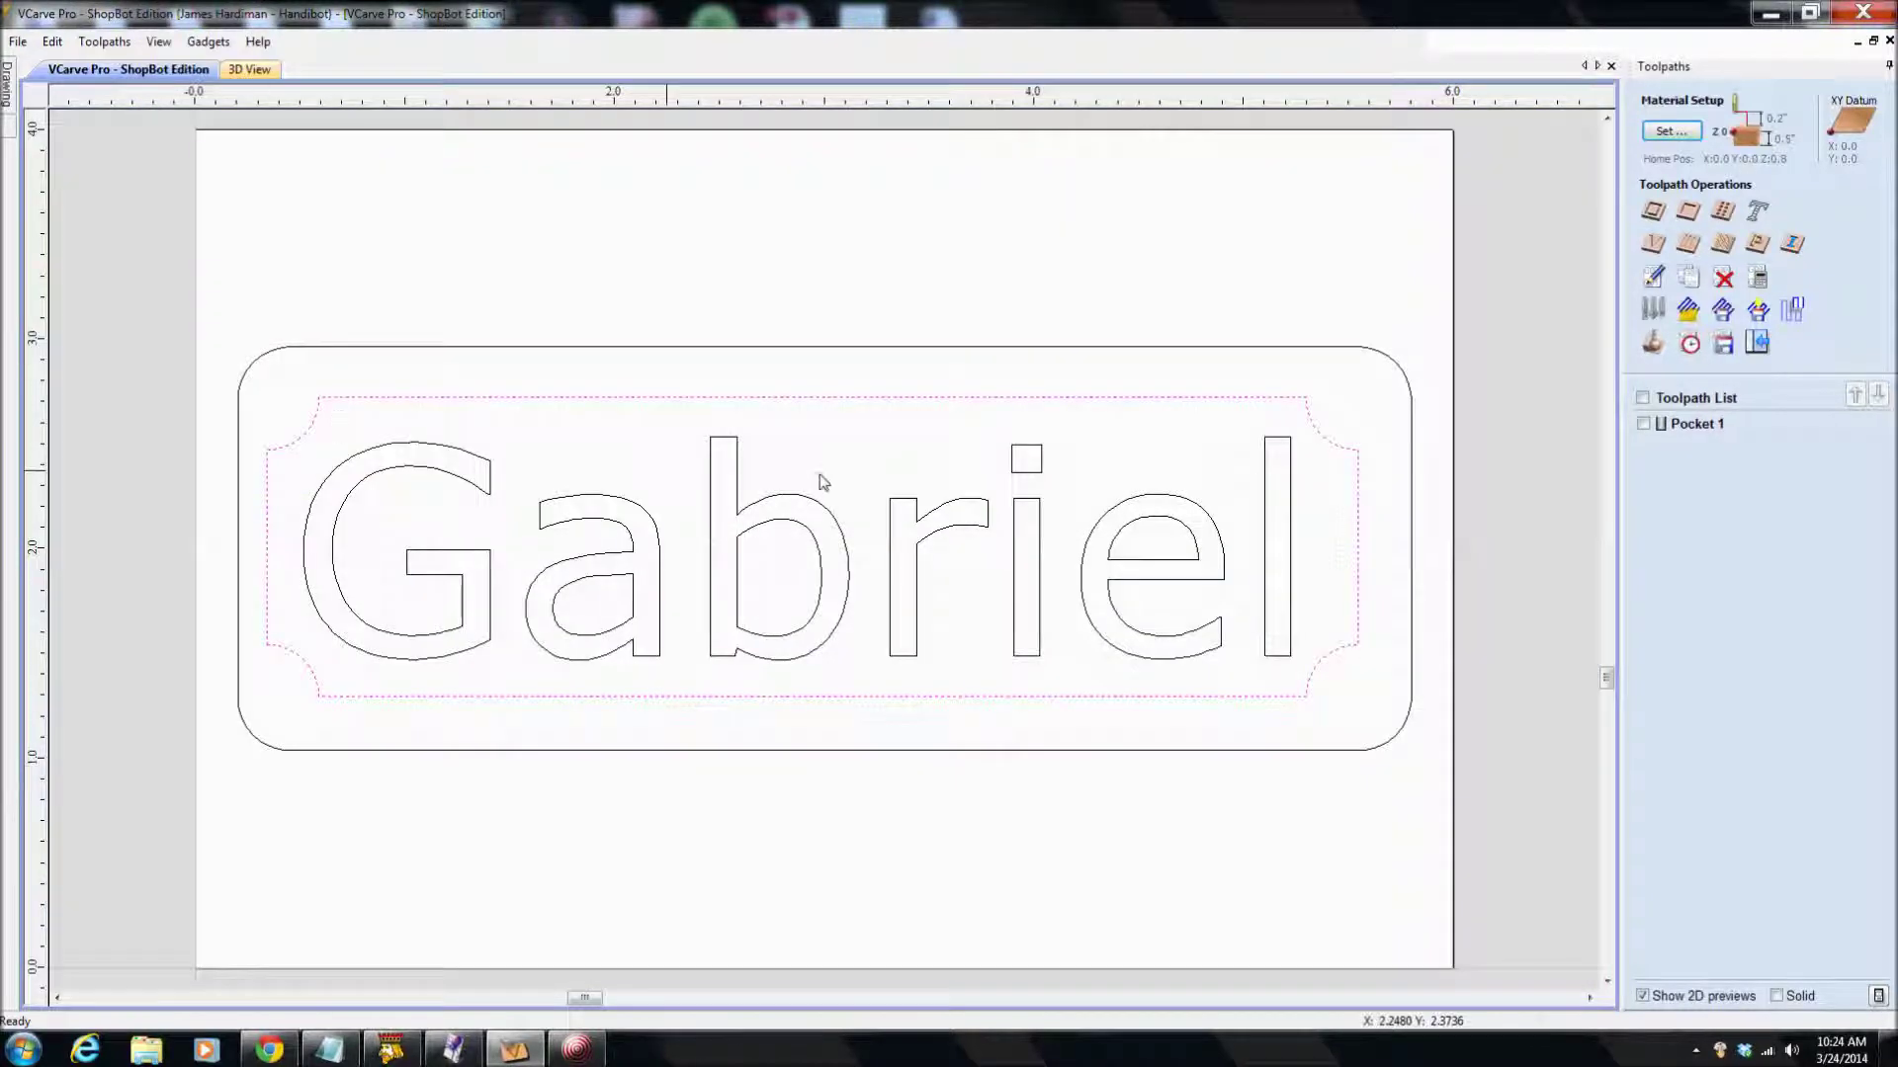
- Select the Gabriel lettering and calculate V-Carve 1 with the 90° V-bit
left_click(1291, 590)
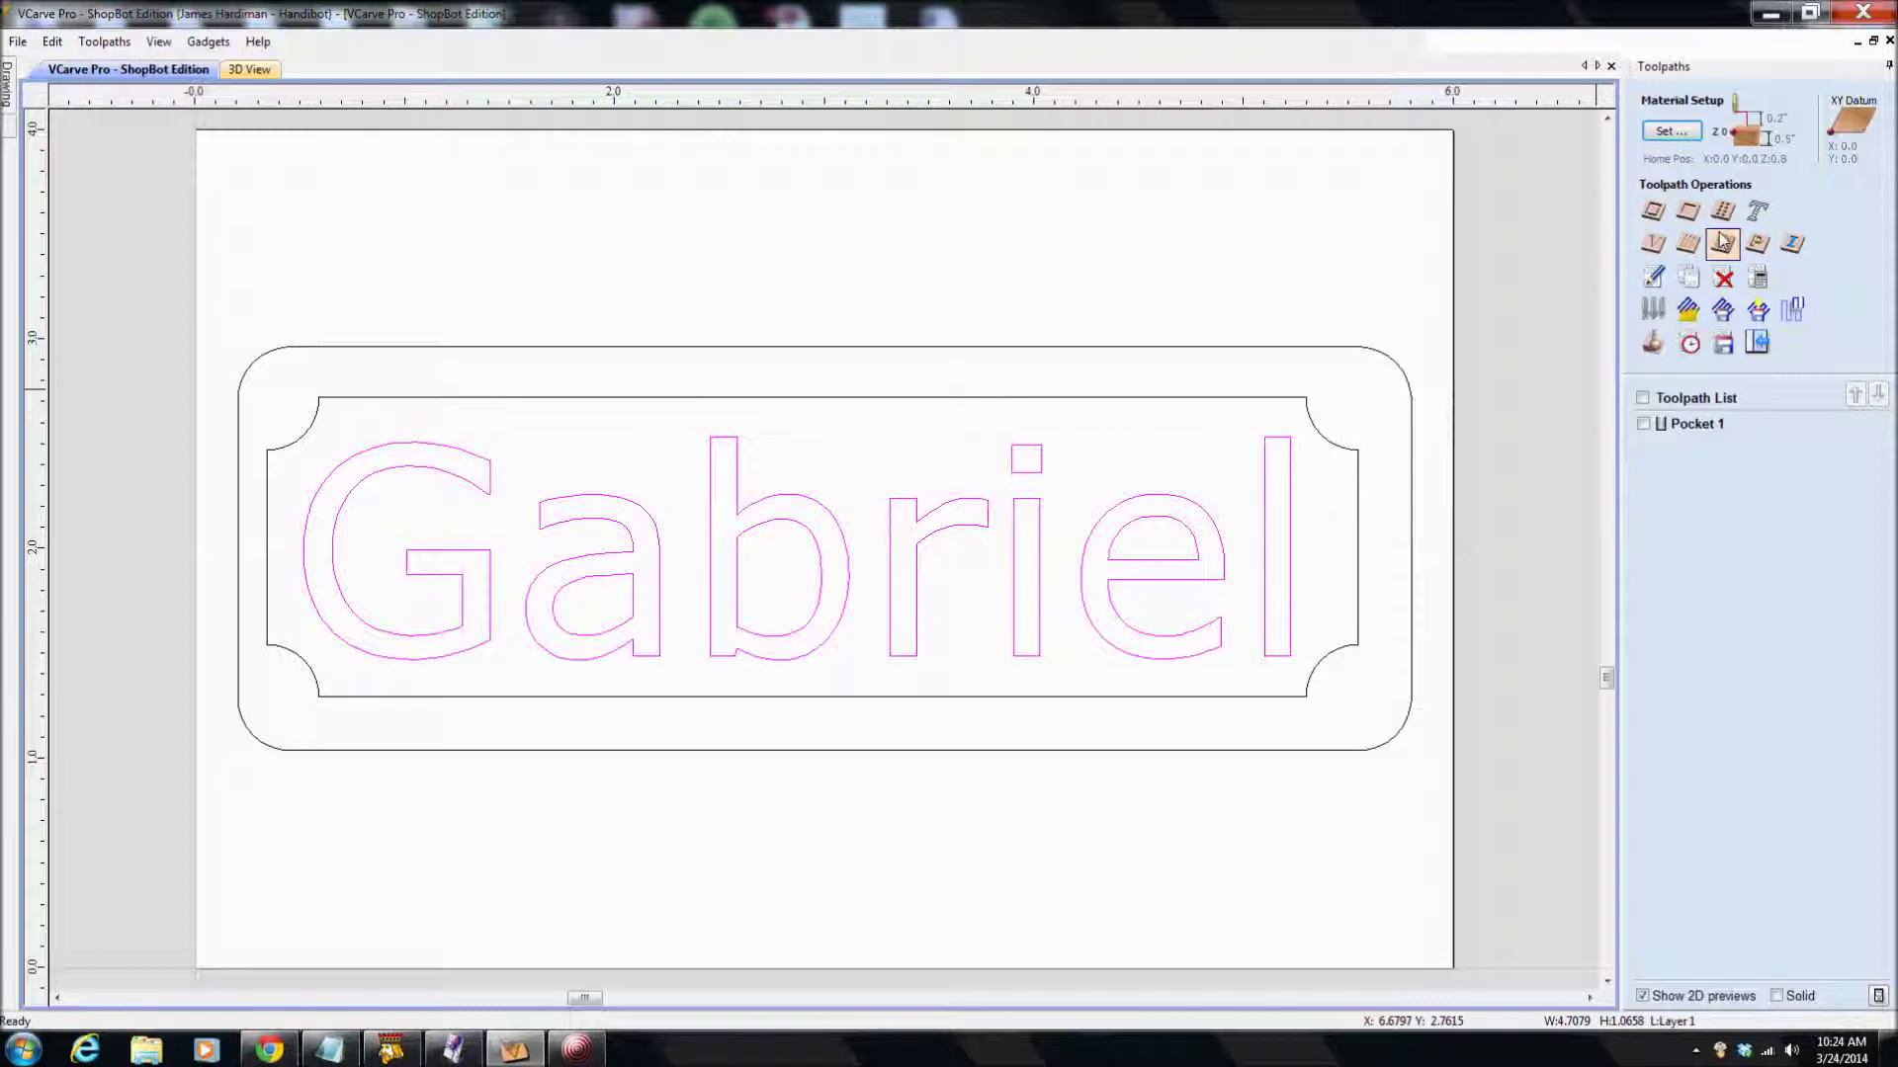
left_click(1652, 245)
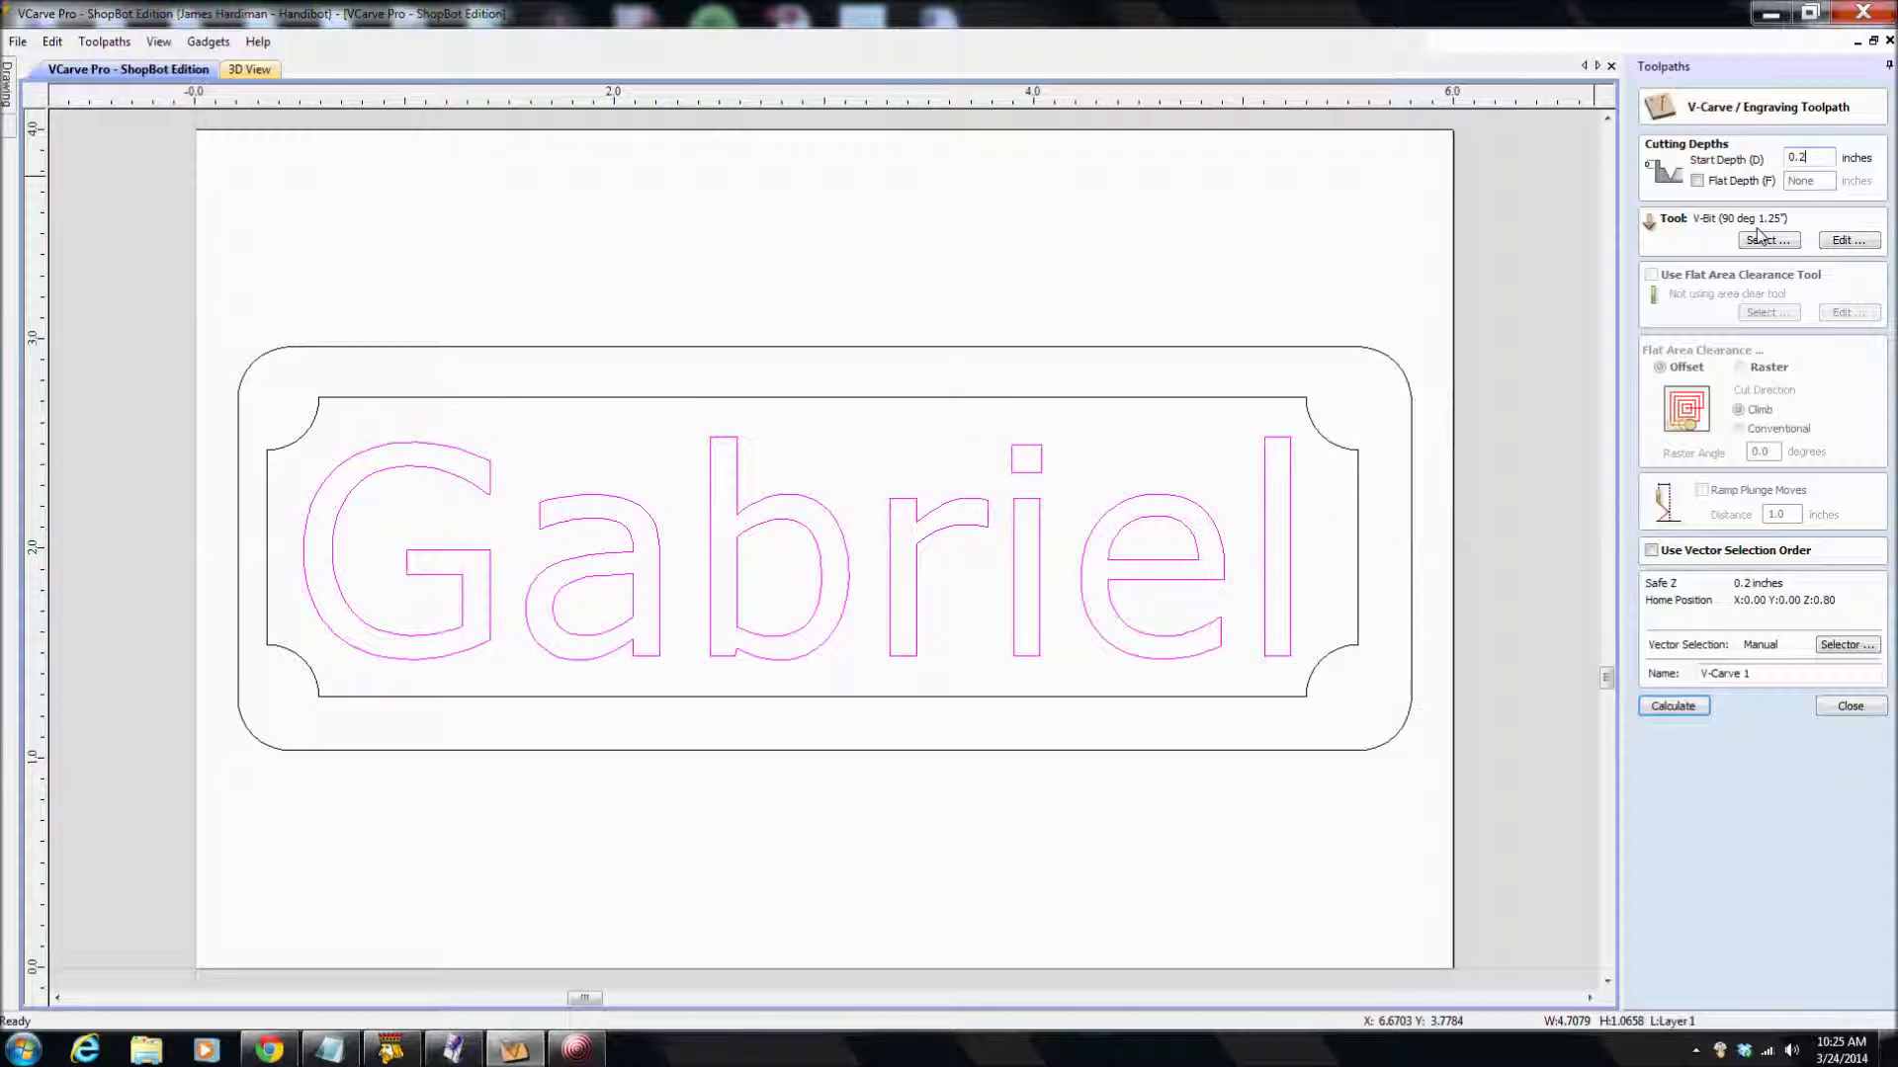
left_click(1674, 705)
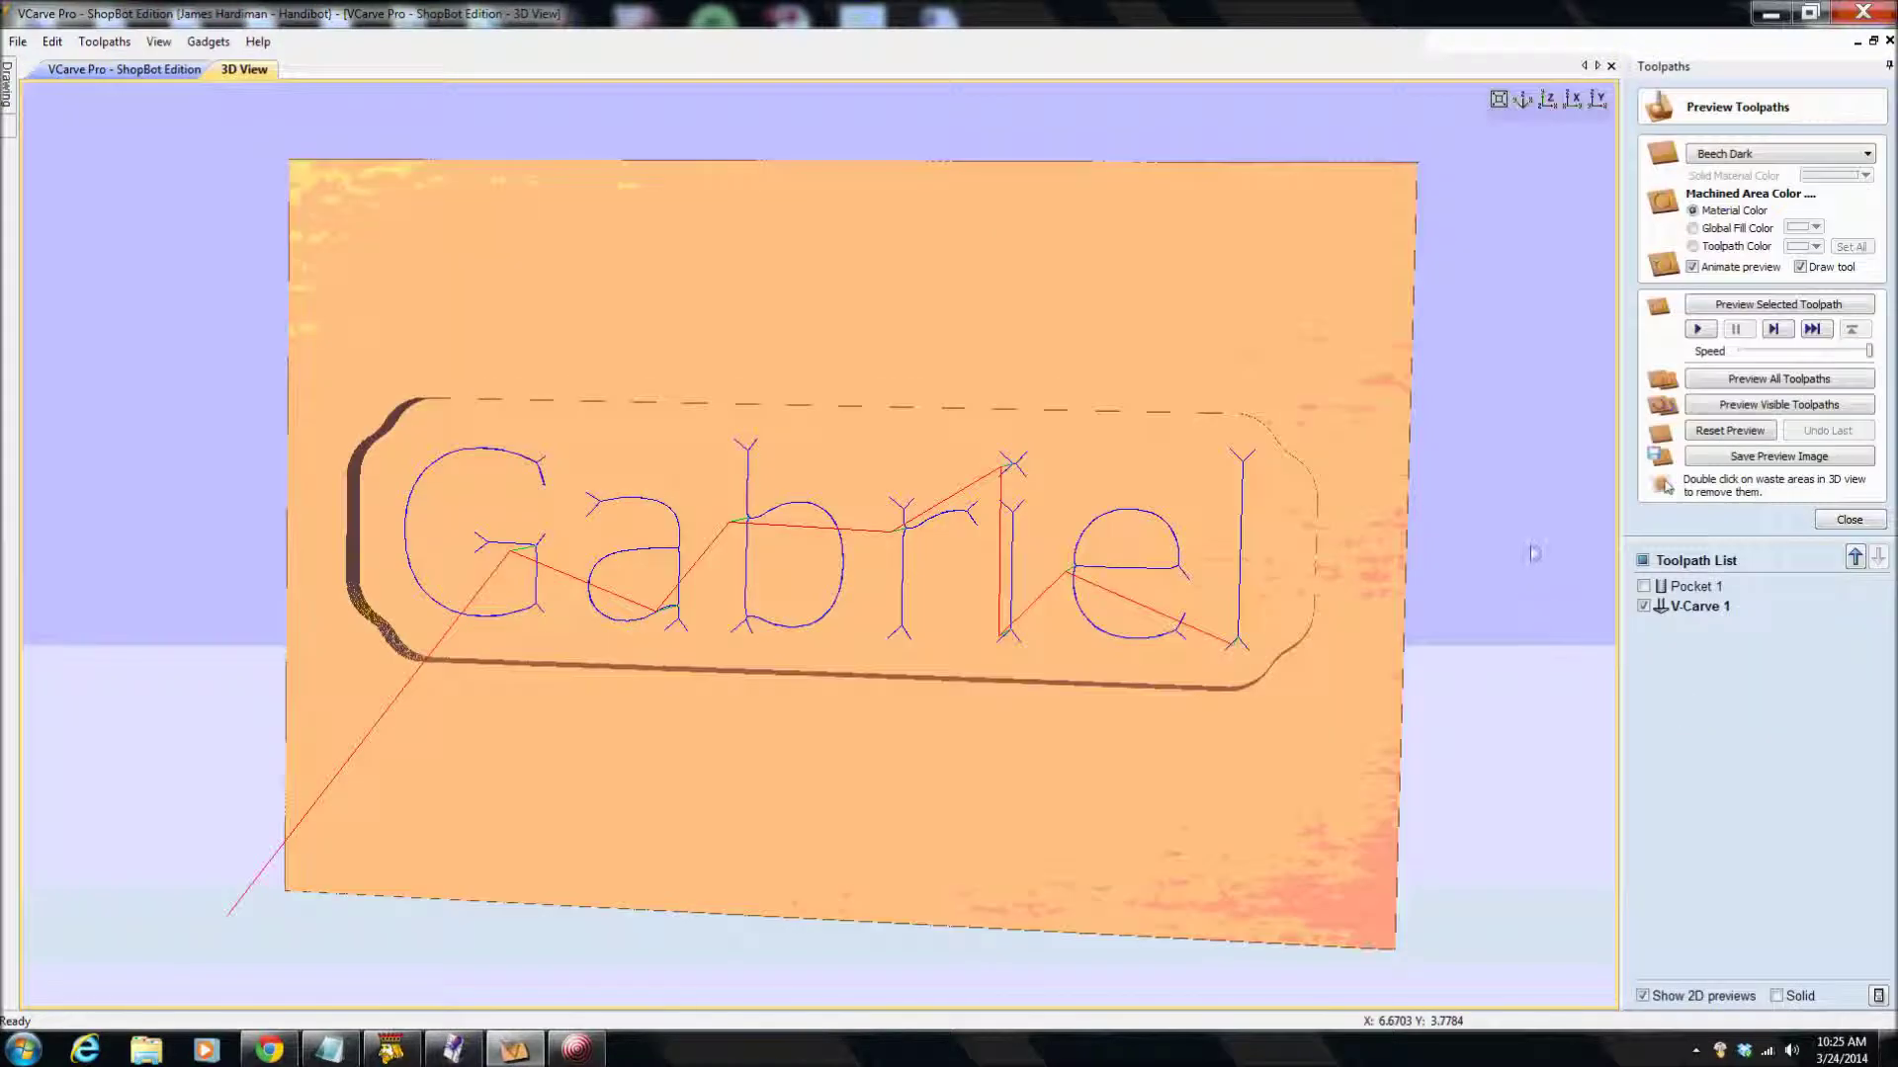
- Simulate V-Carve 1 and inspect the carved letters, then select the outer rounded border in 2D
left_click(1794, 305)
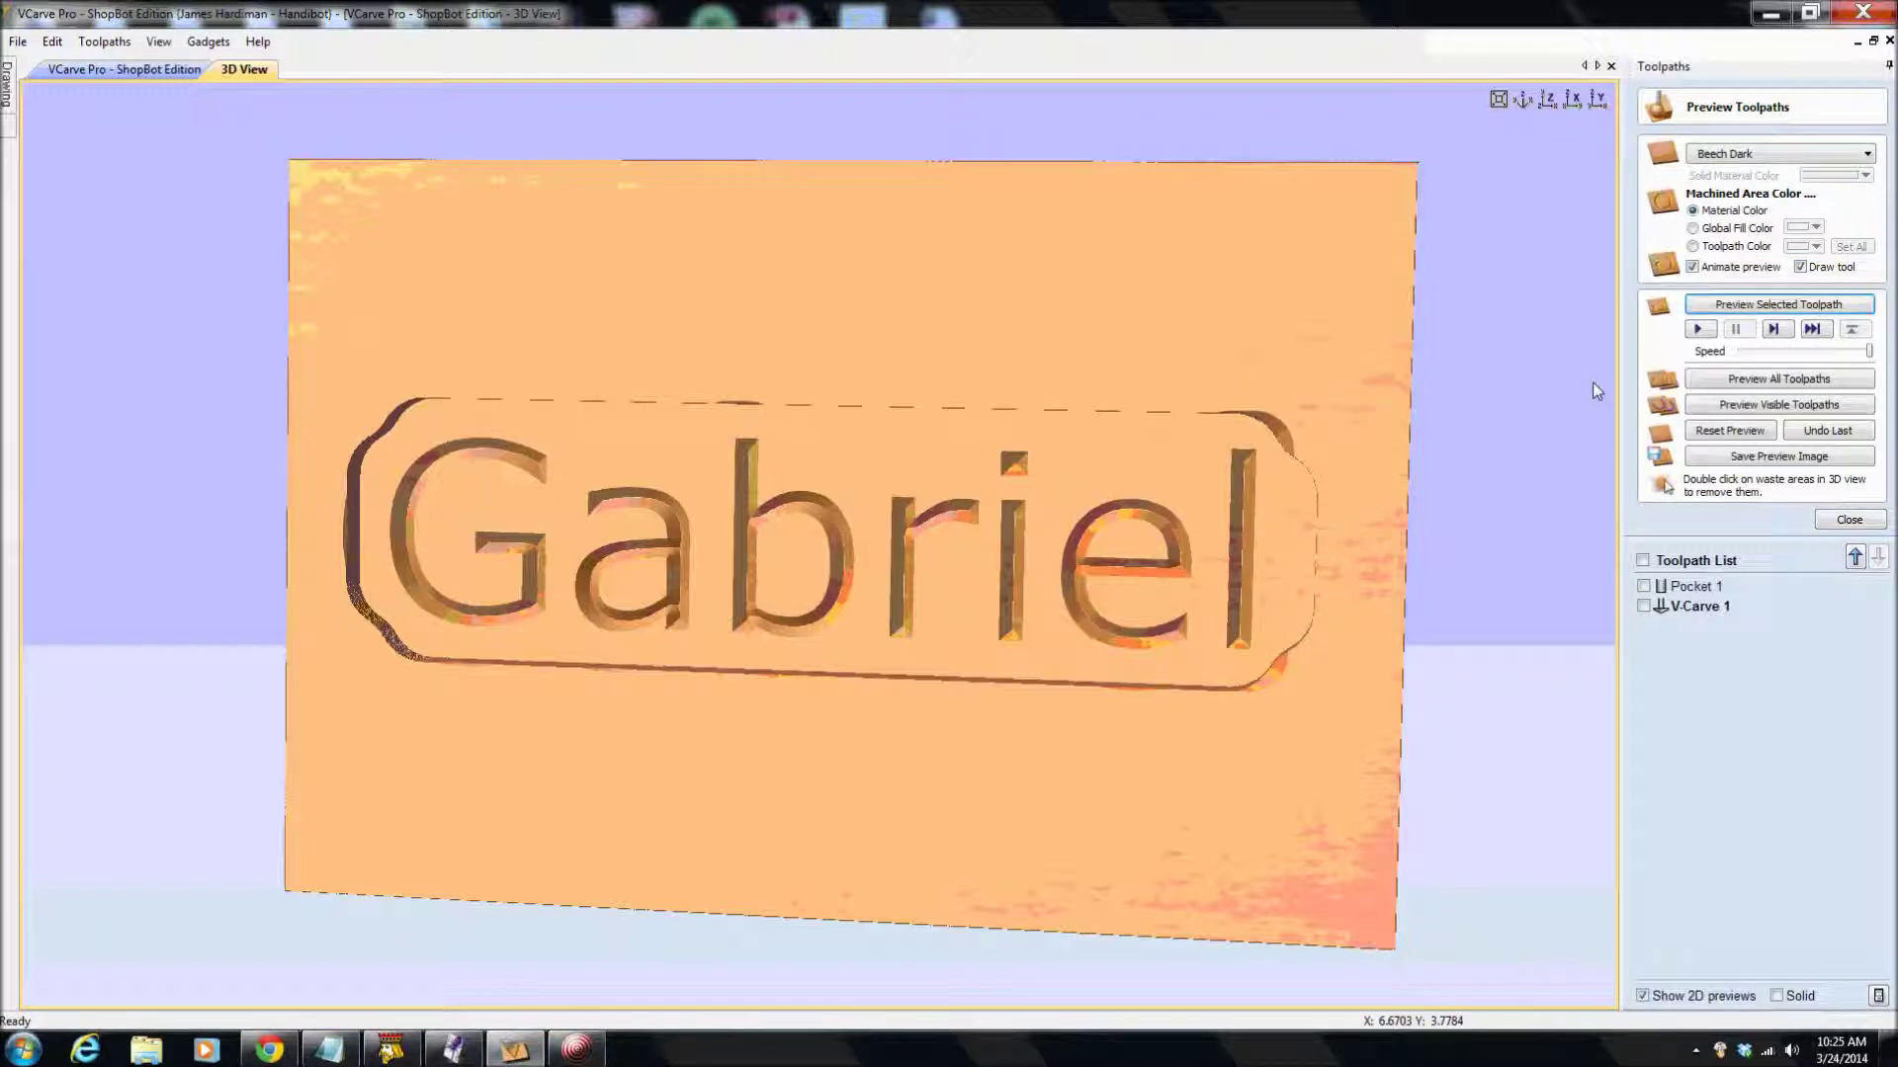
left_click_drag(1100, 858, 1110, 644)
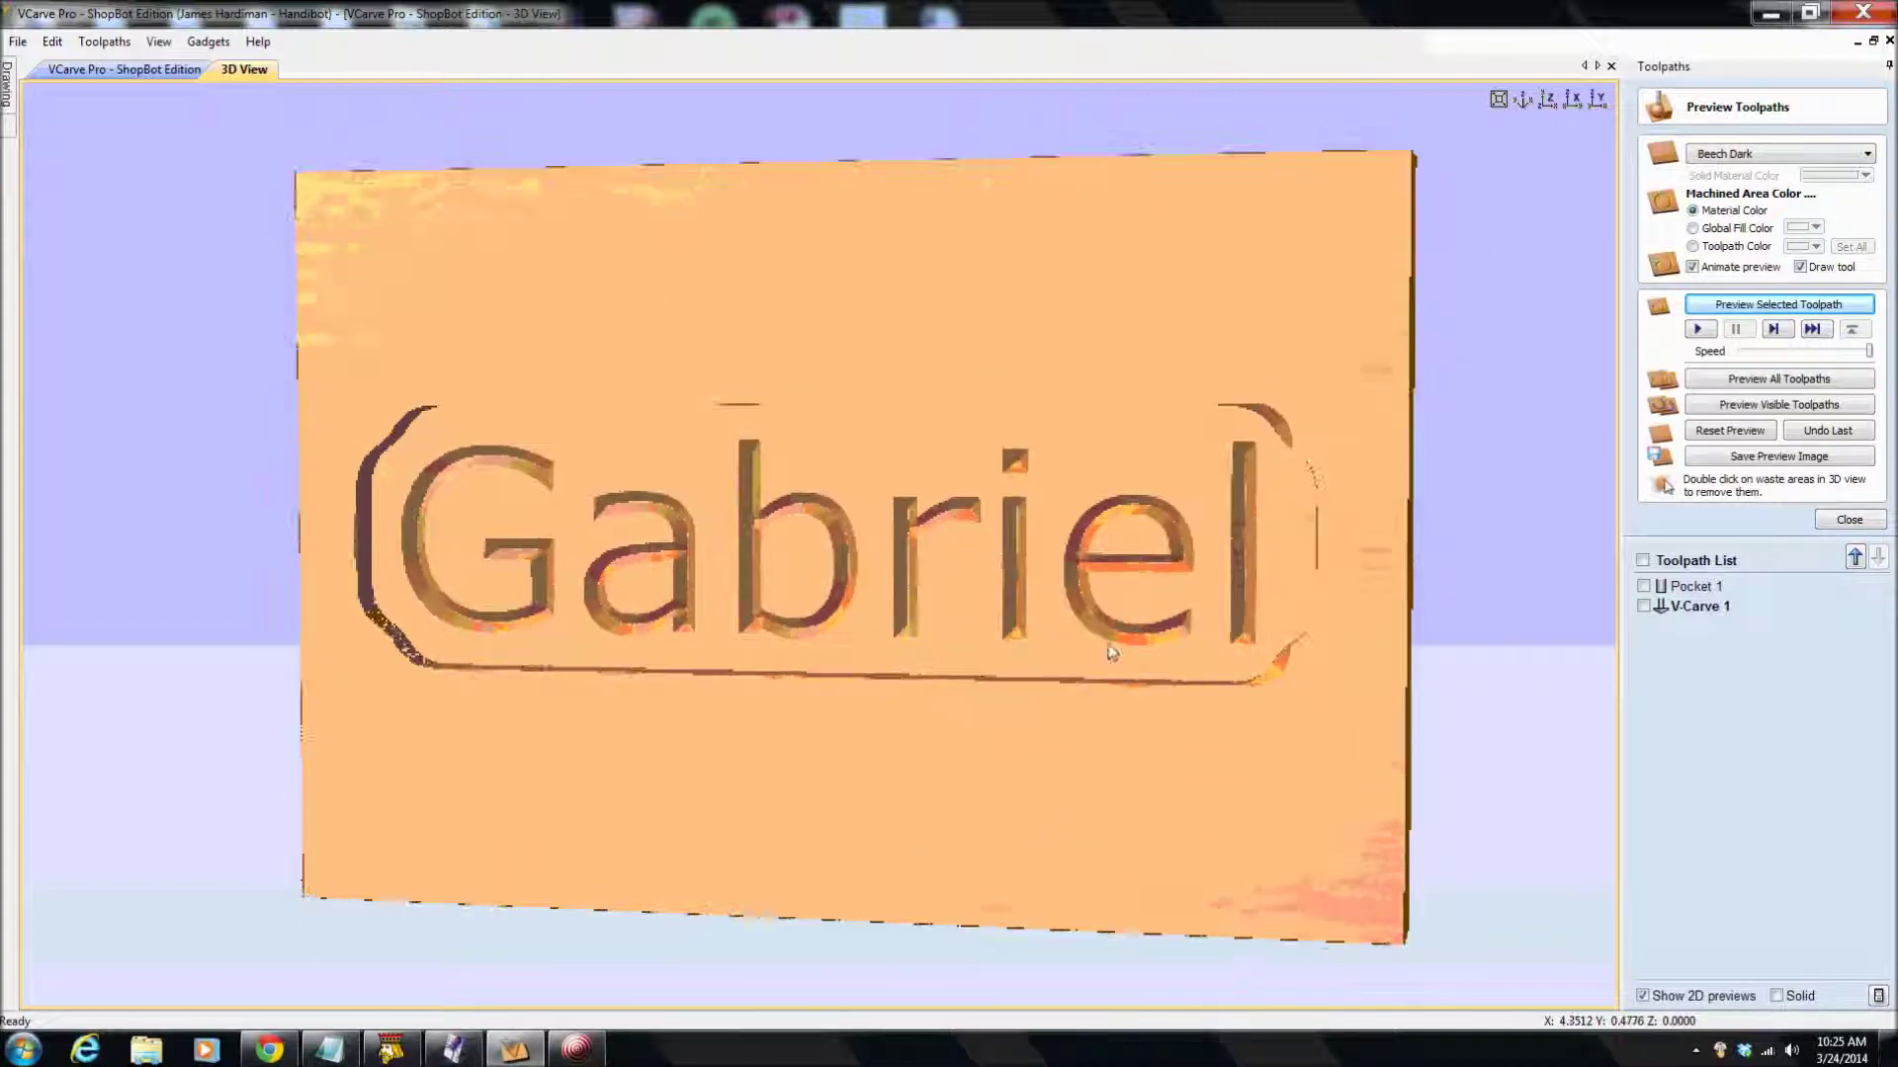
left_click(125, 69)
left_click(906, 348)
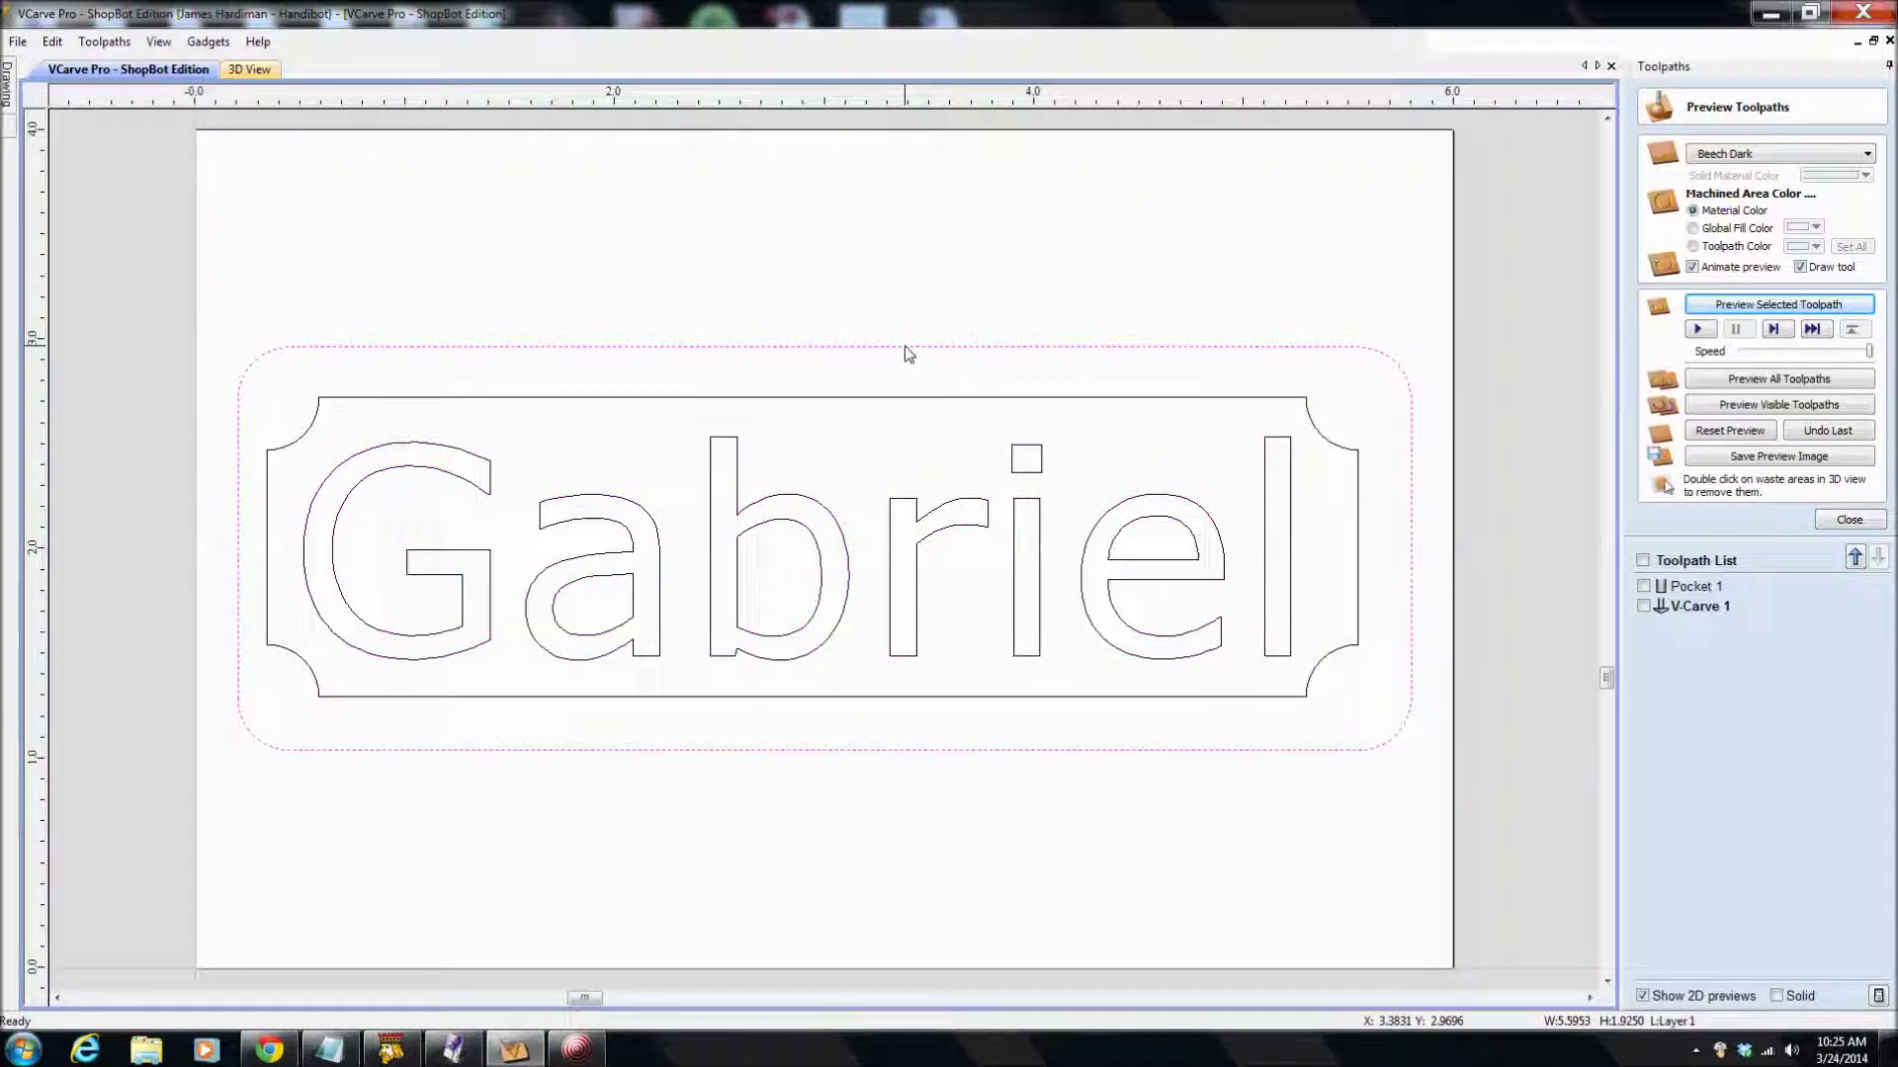
left_click(1870, 521)
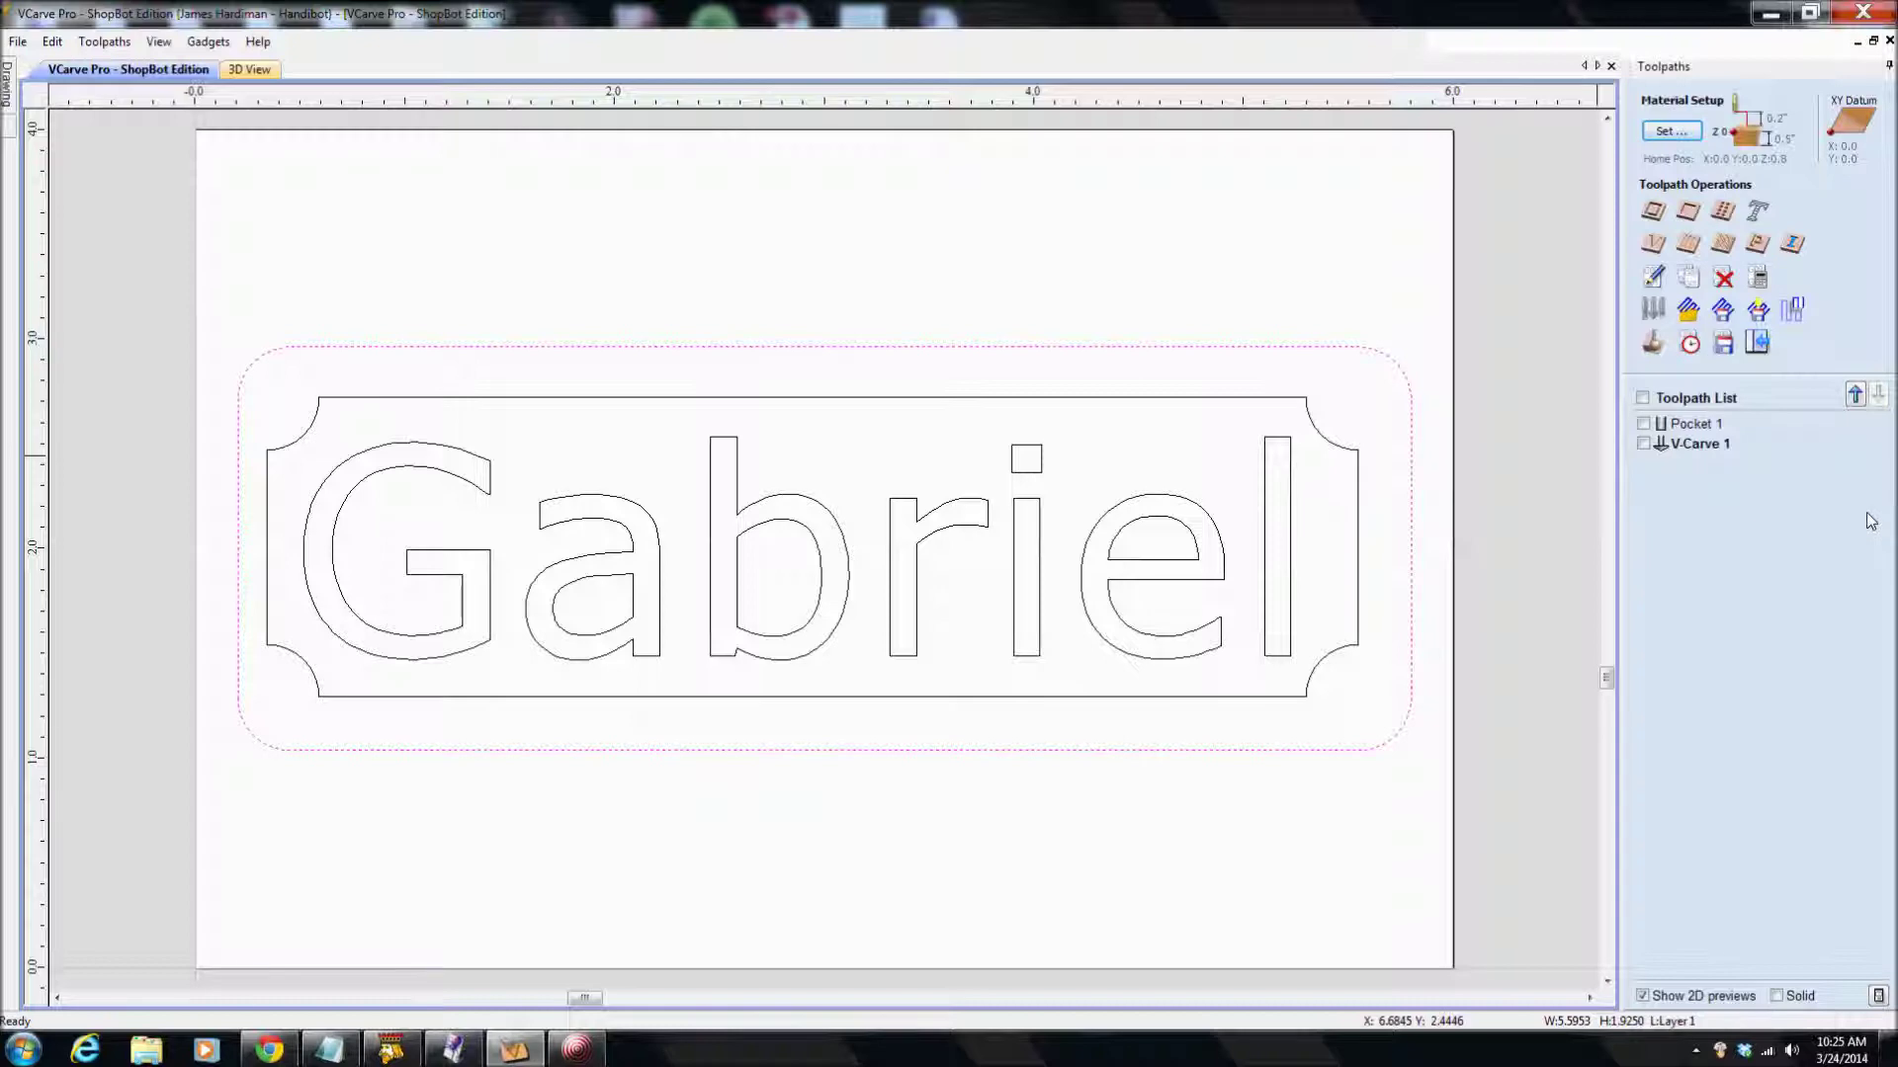
- Start a Profile toolpath for the outer border and select its Cut Depth value
left_click(1654, 214)
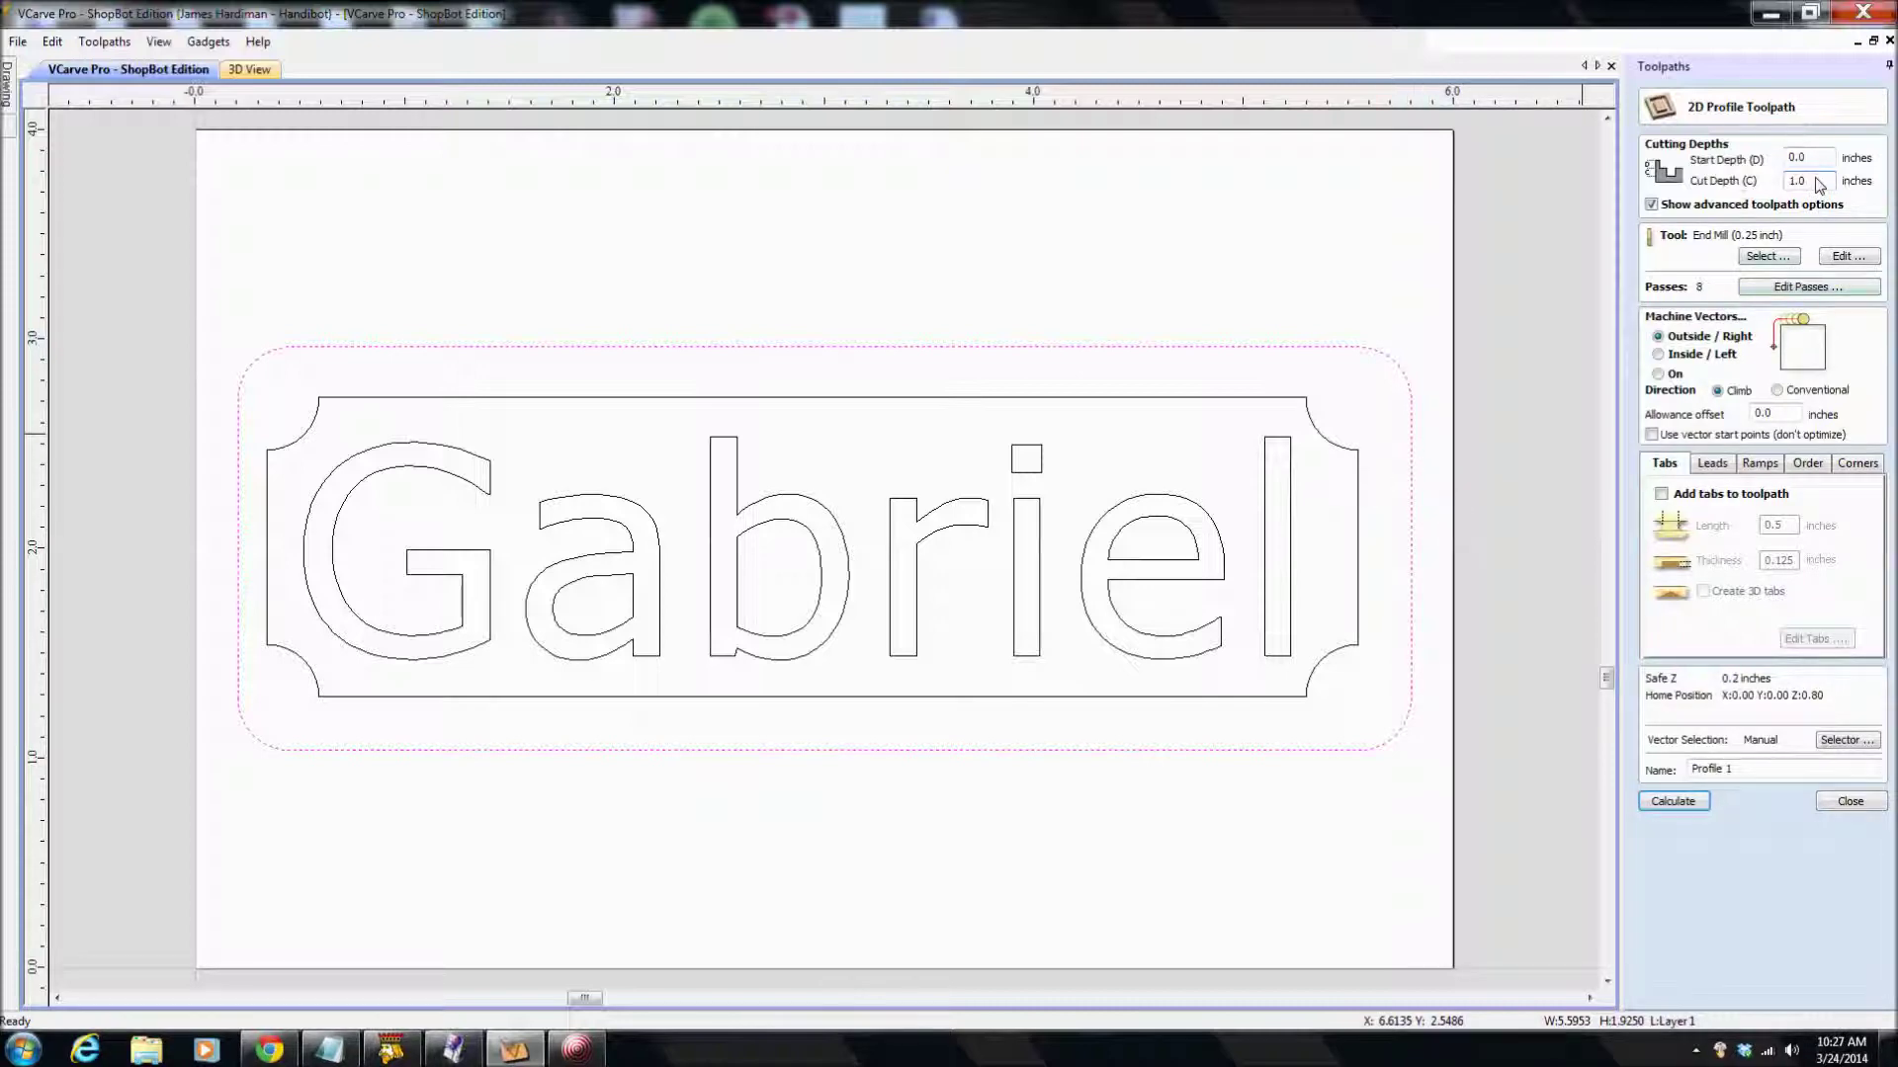
left_click_drag(1818, 182, 1739, 181)
- Enable 0.5-inch long, 0.125-inch thick 3D holding tabs on the 0.501-inch profile cut
left_click(1662, 494)
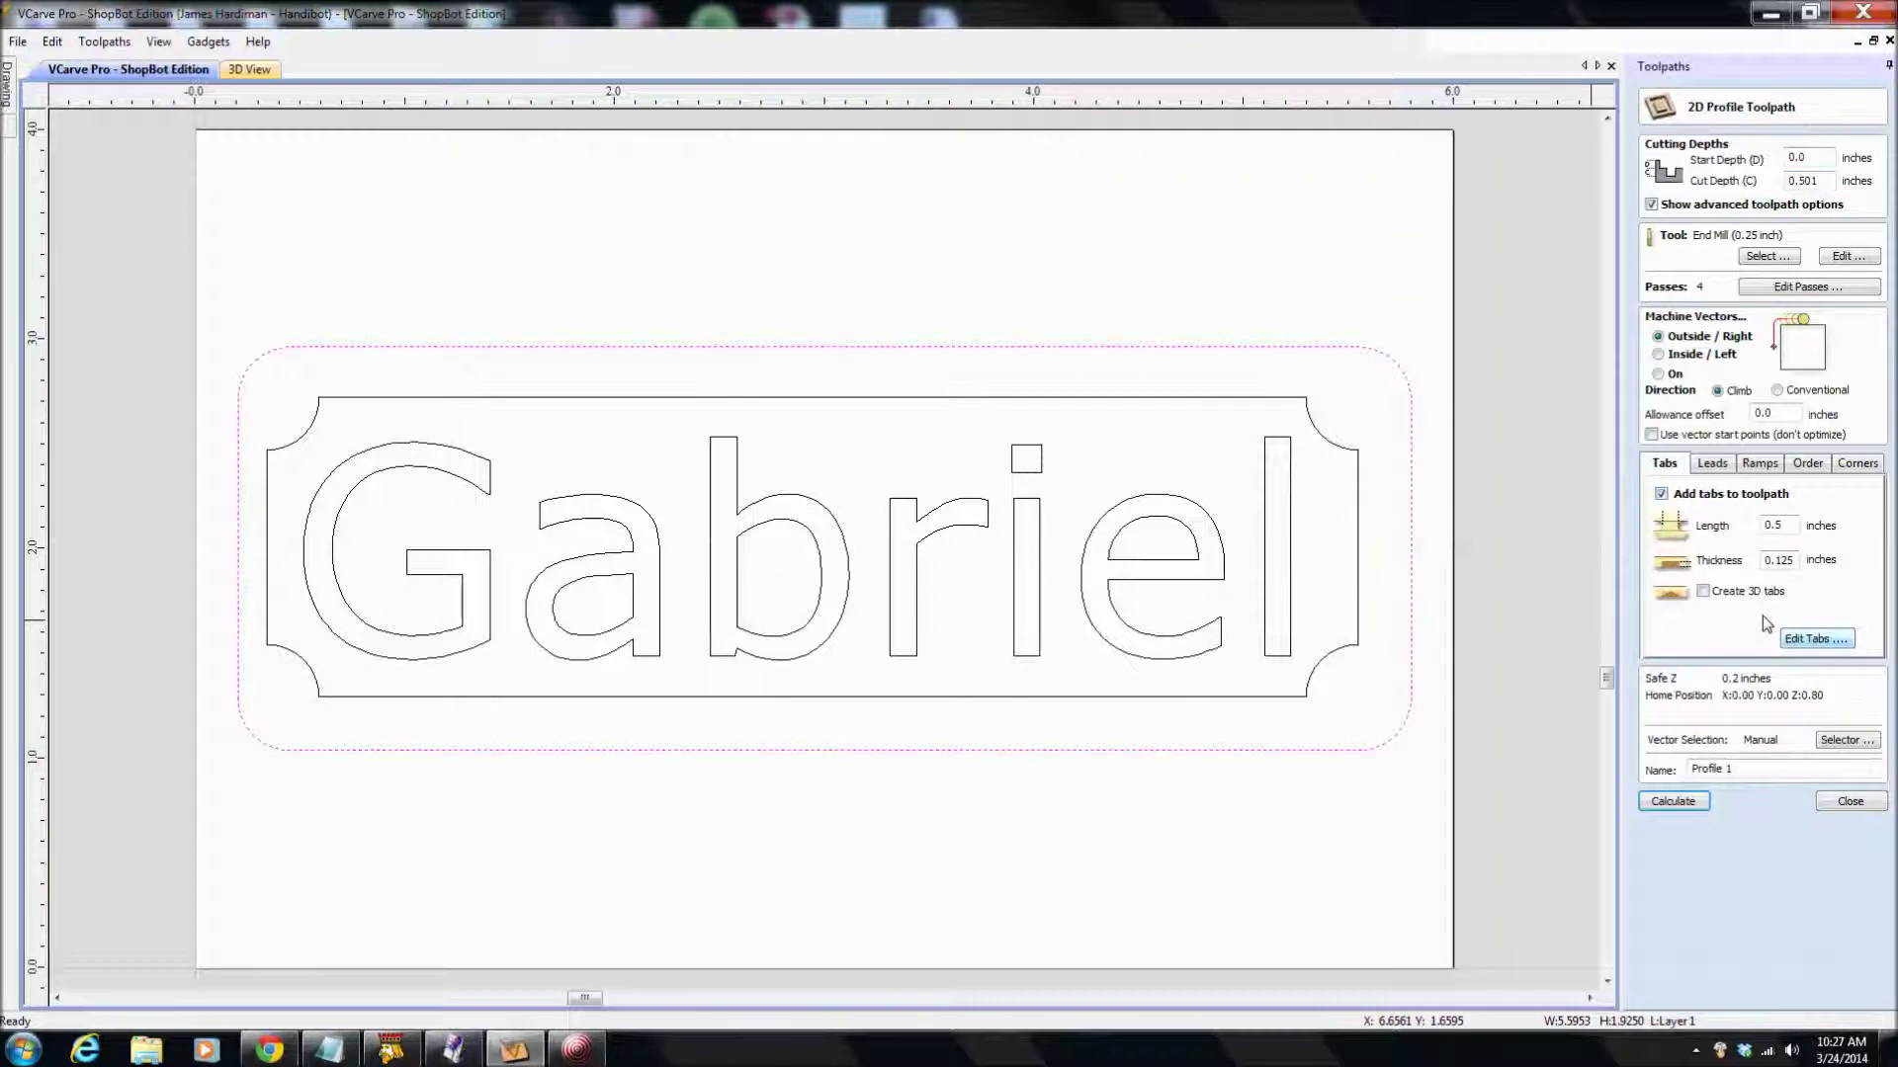
left_click(1703, 591)
- Place four tabs around the outer border's profile path in the tab editor
left_click(1817, 640)
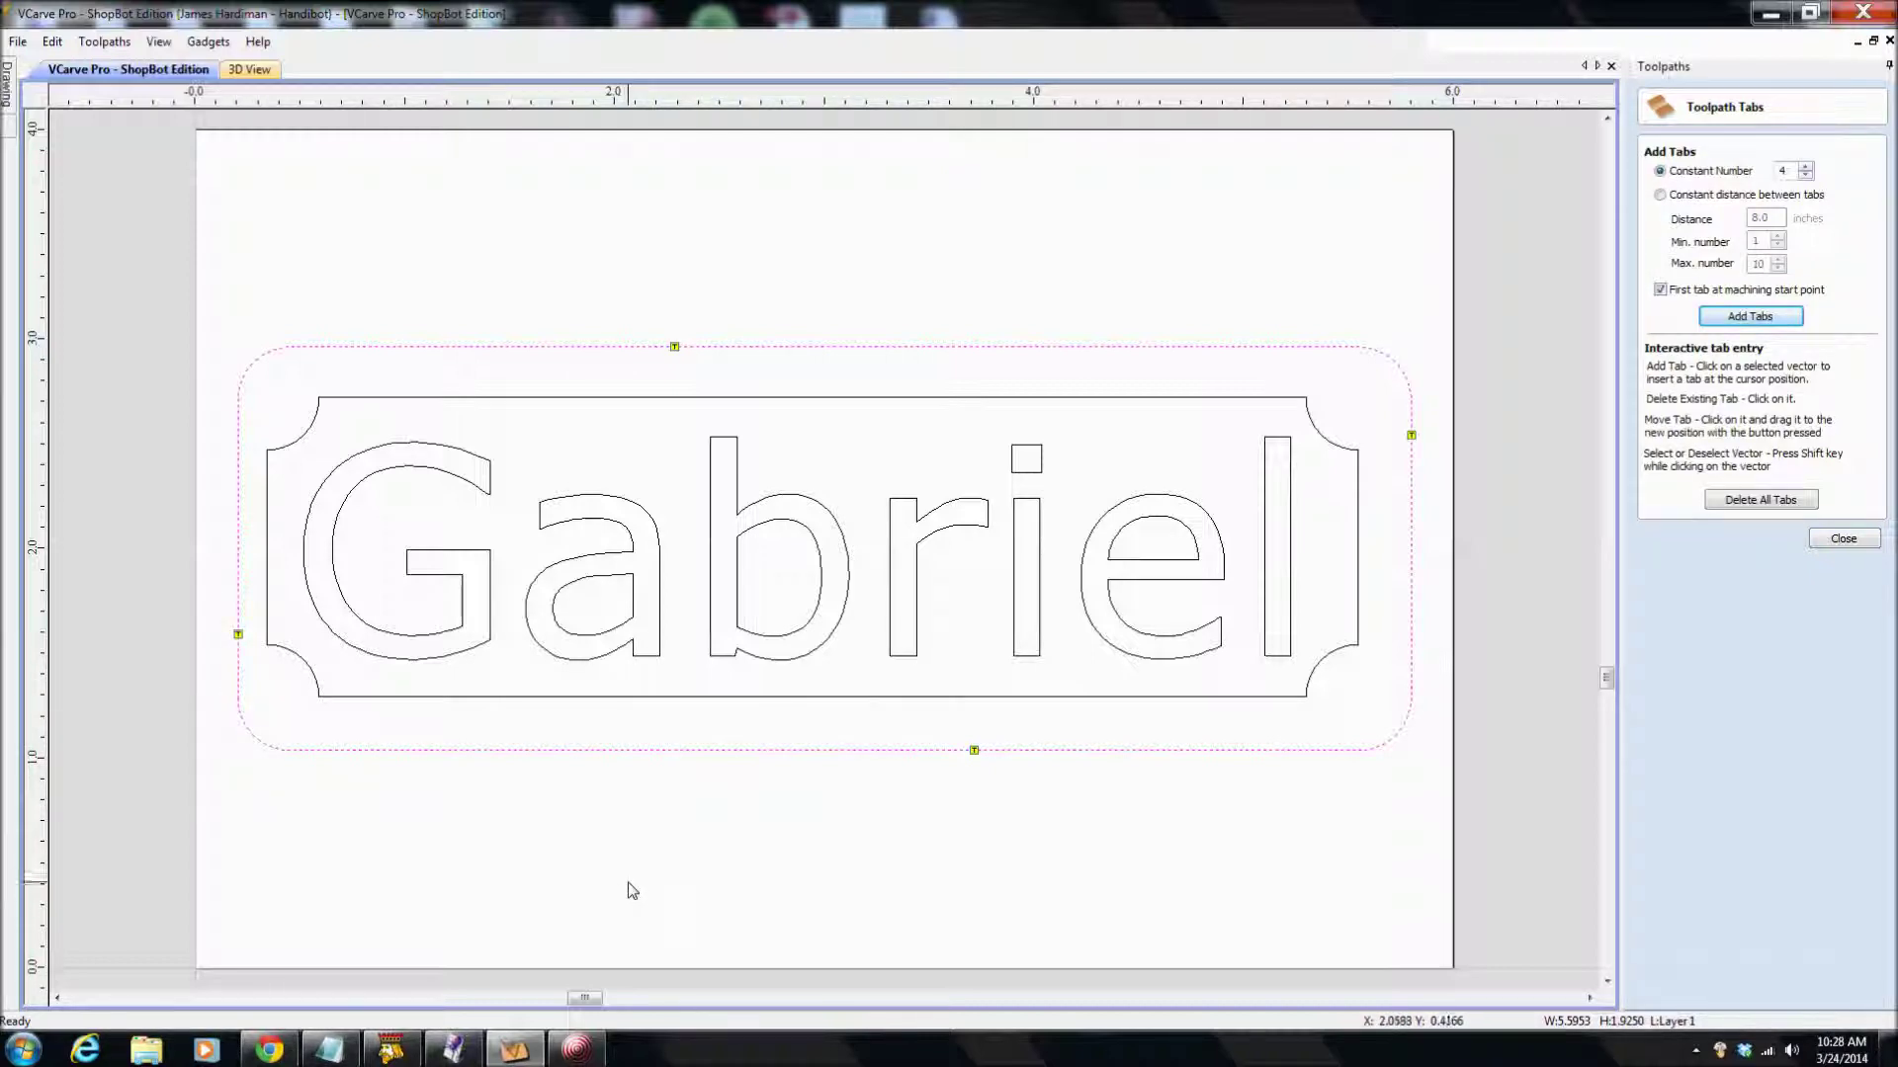
left_click(1844, 539)
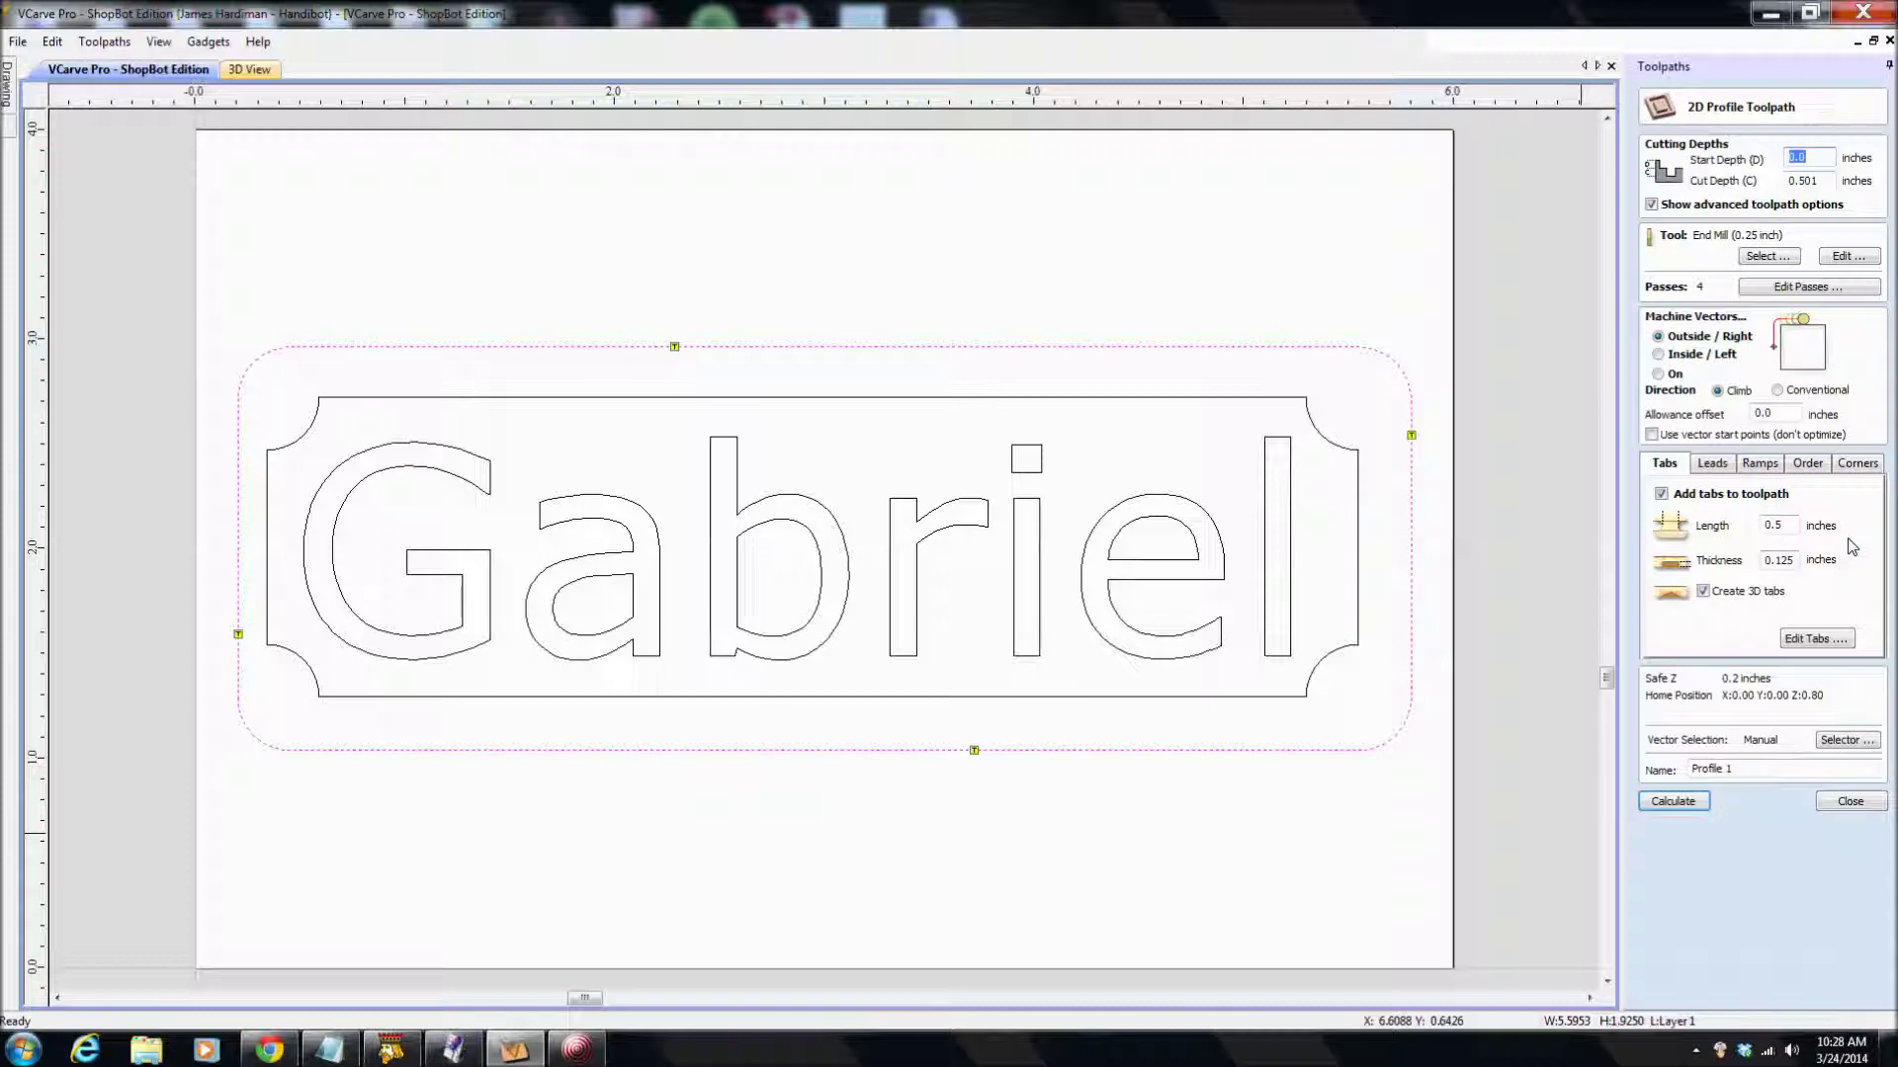
- Calculate Profile 1 past the cut-through warning and start its simulation
left_click(1674, 802)
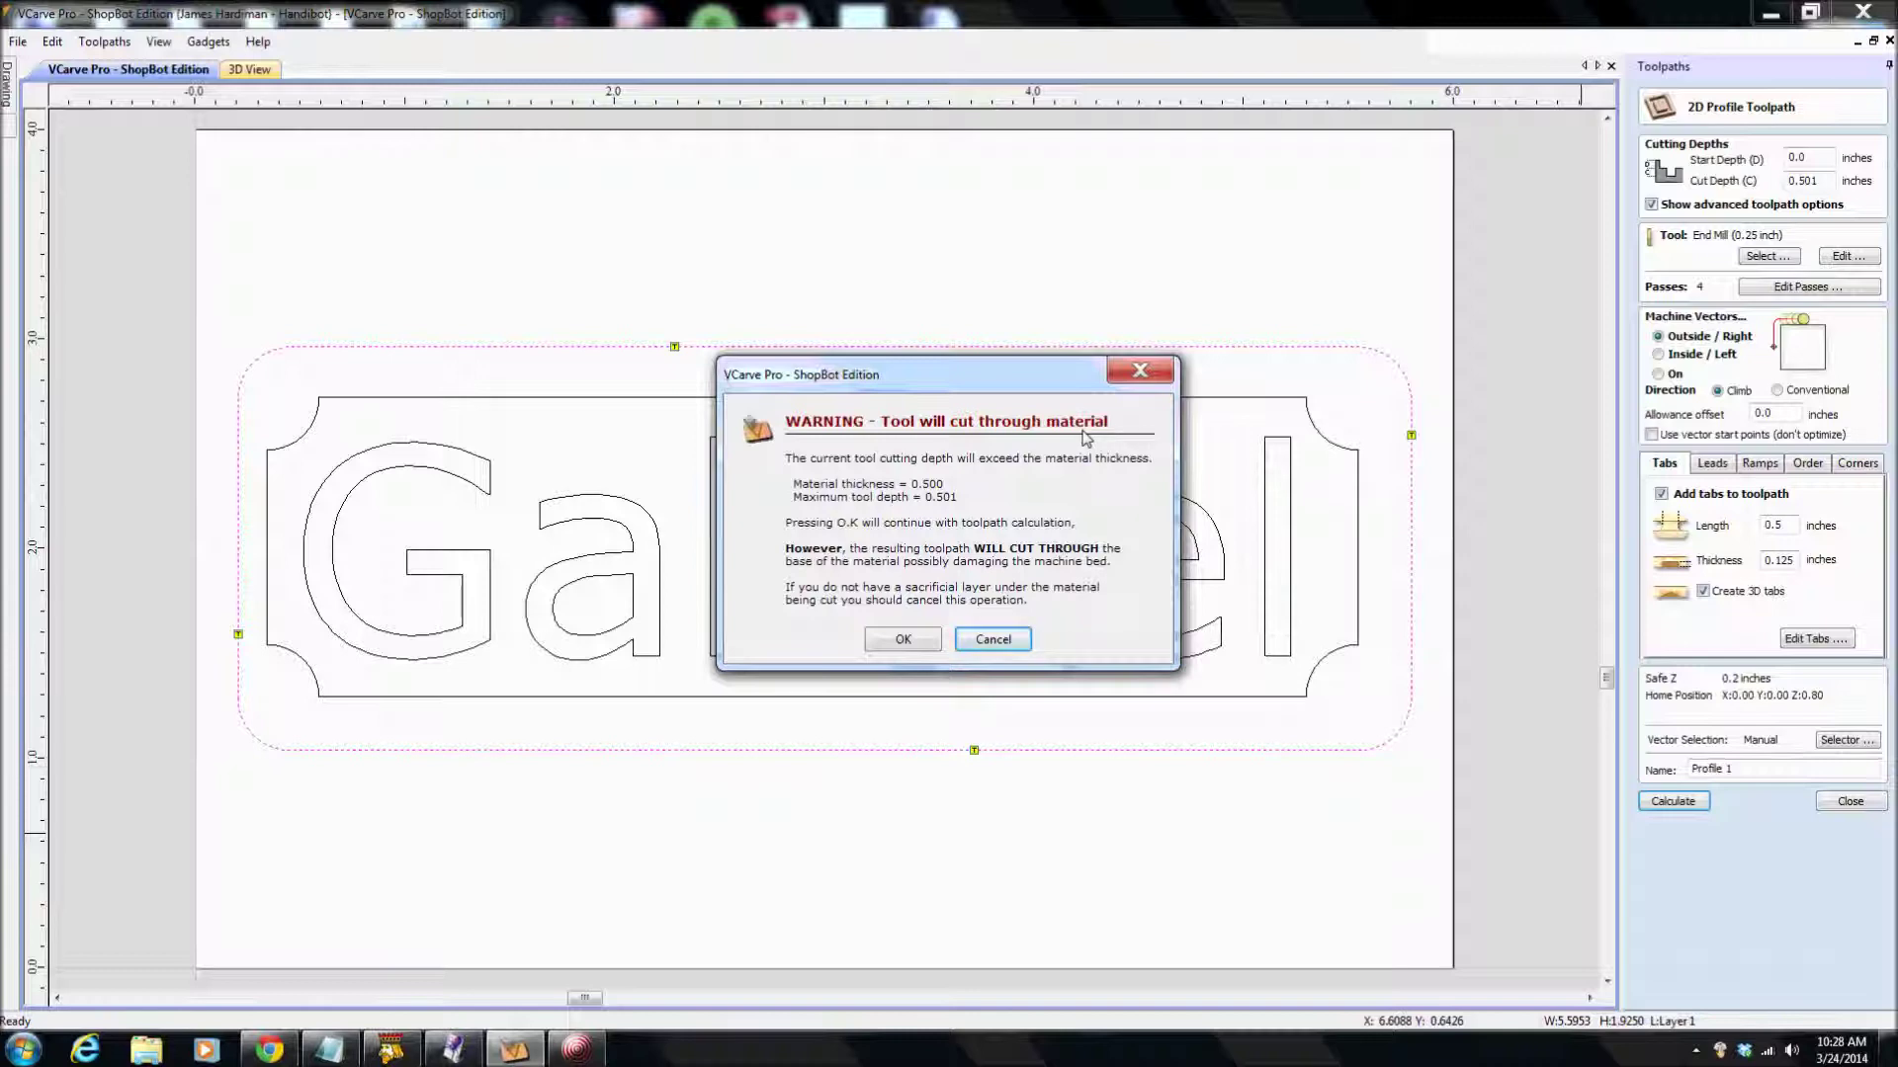
left_click(900, 641)
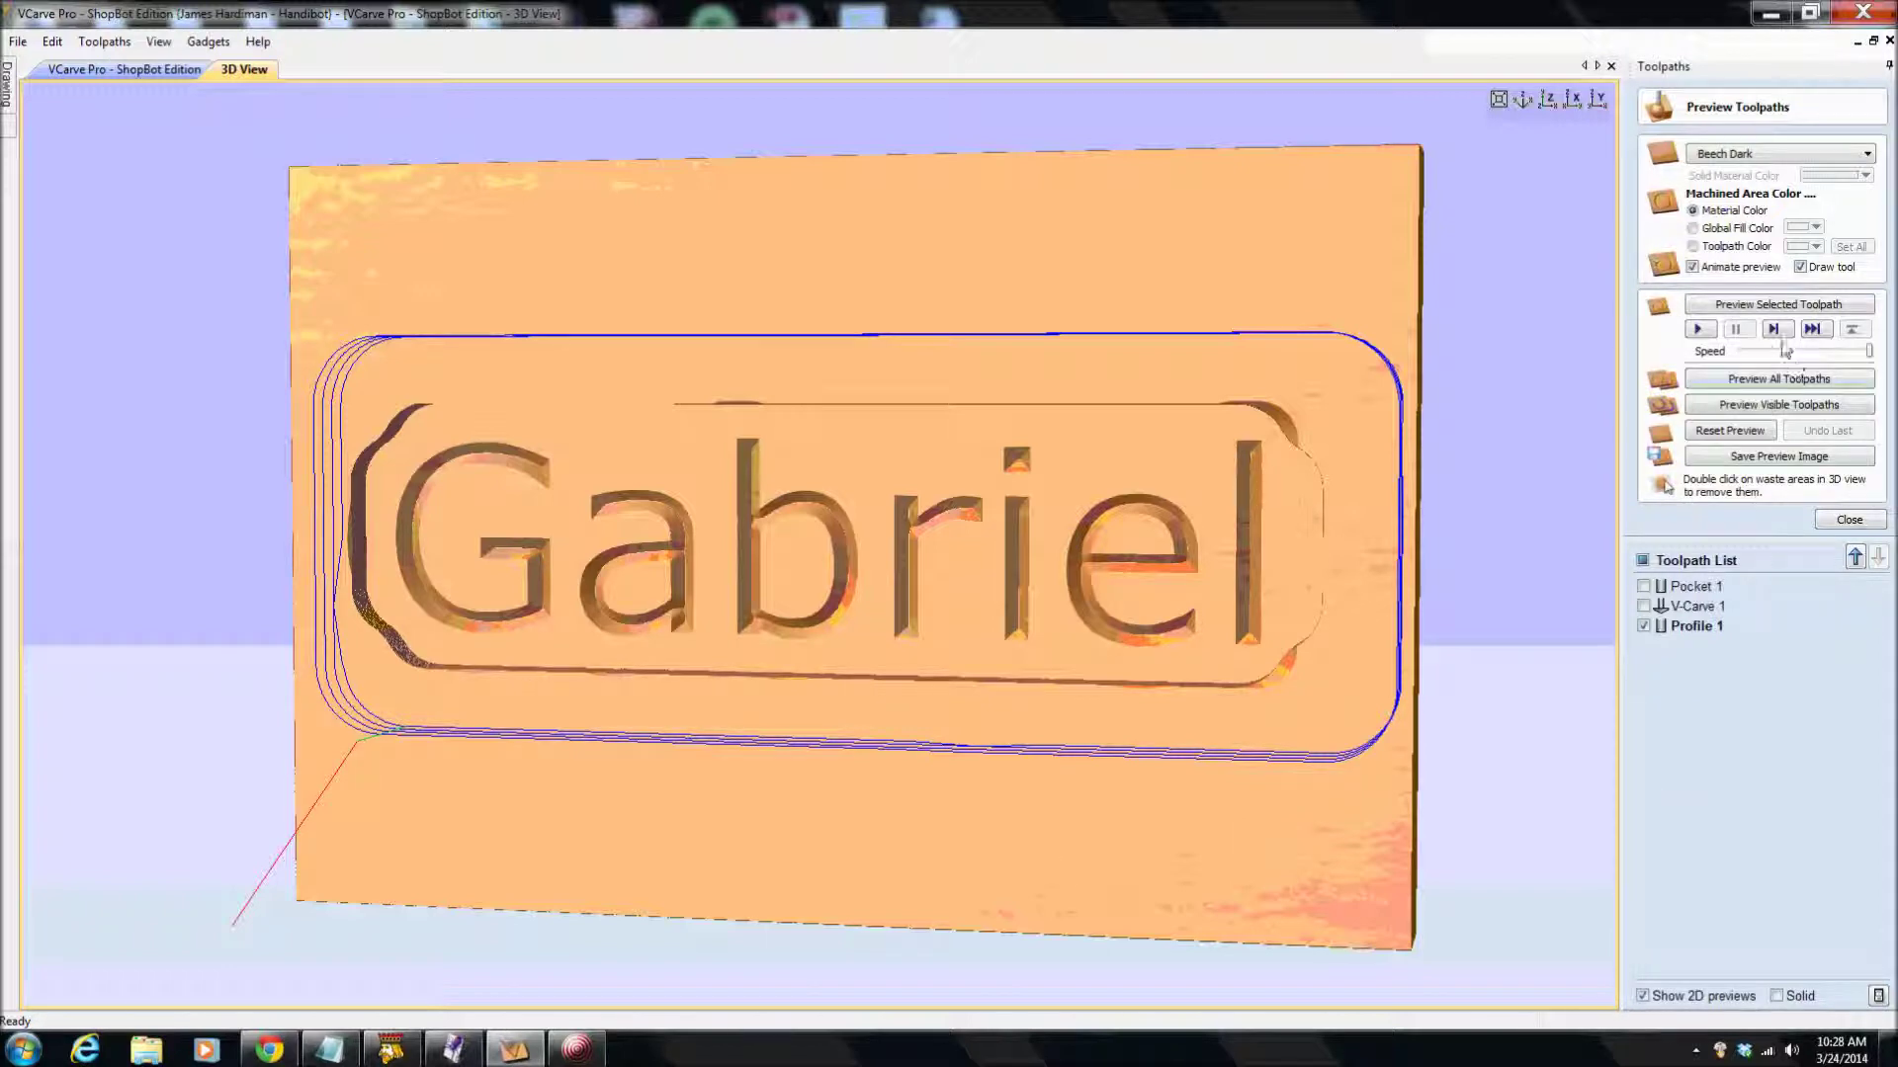
left_click(1780, 307)
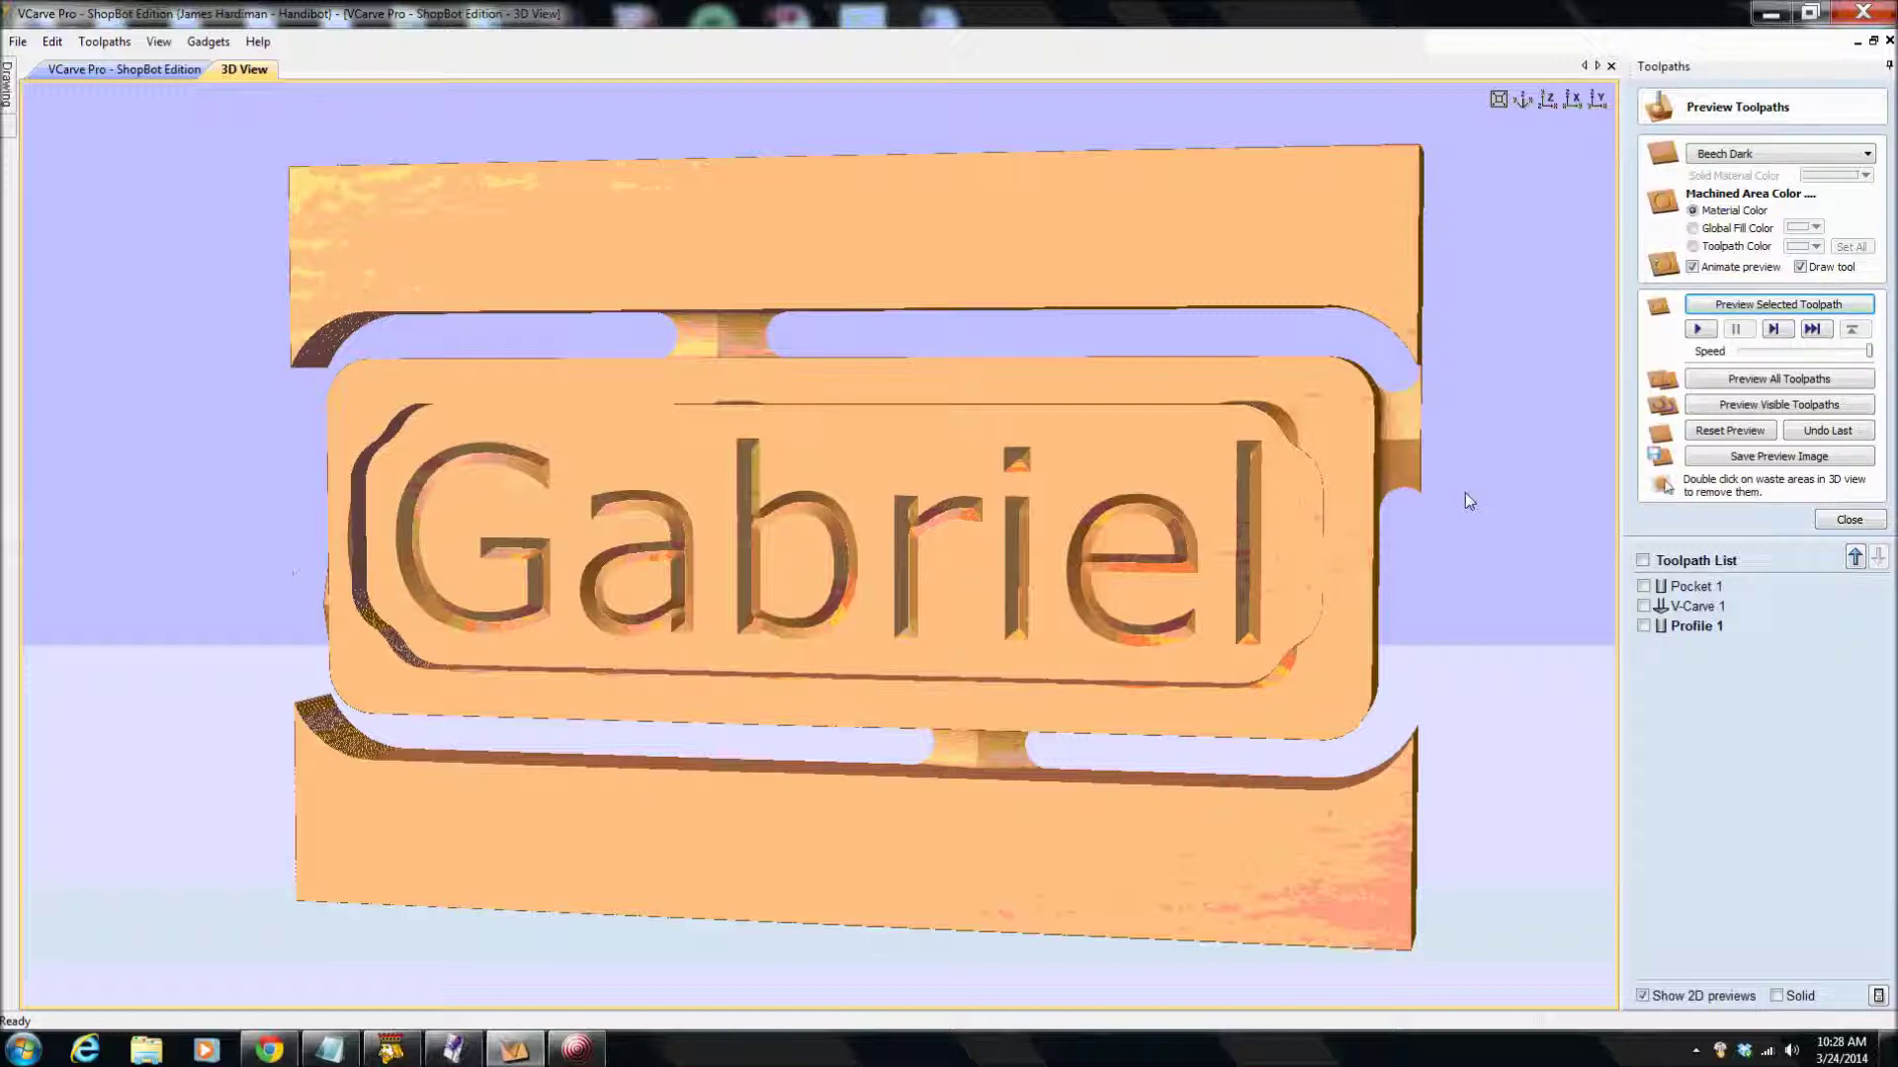
- Orbit the simulated board to check the cut-out plaque is held by its tabs
left_click_drag(854, 854, 880, 889)
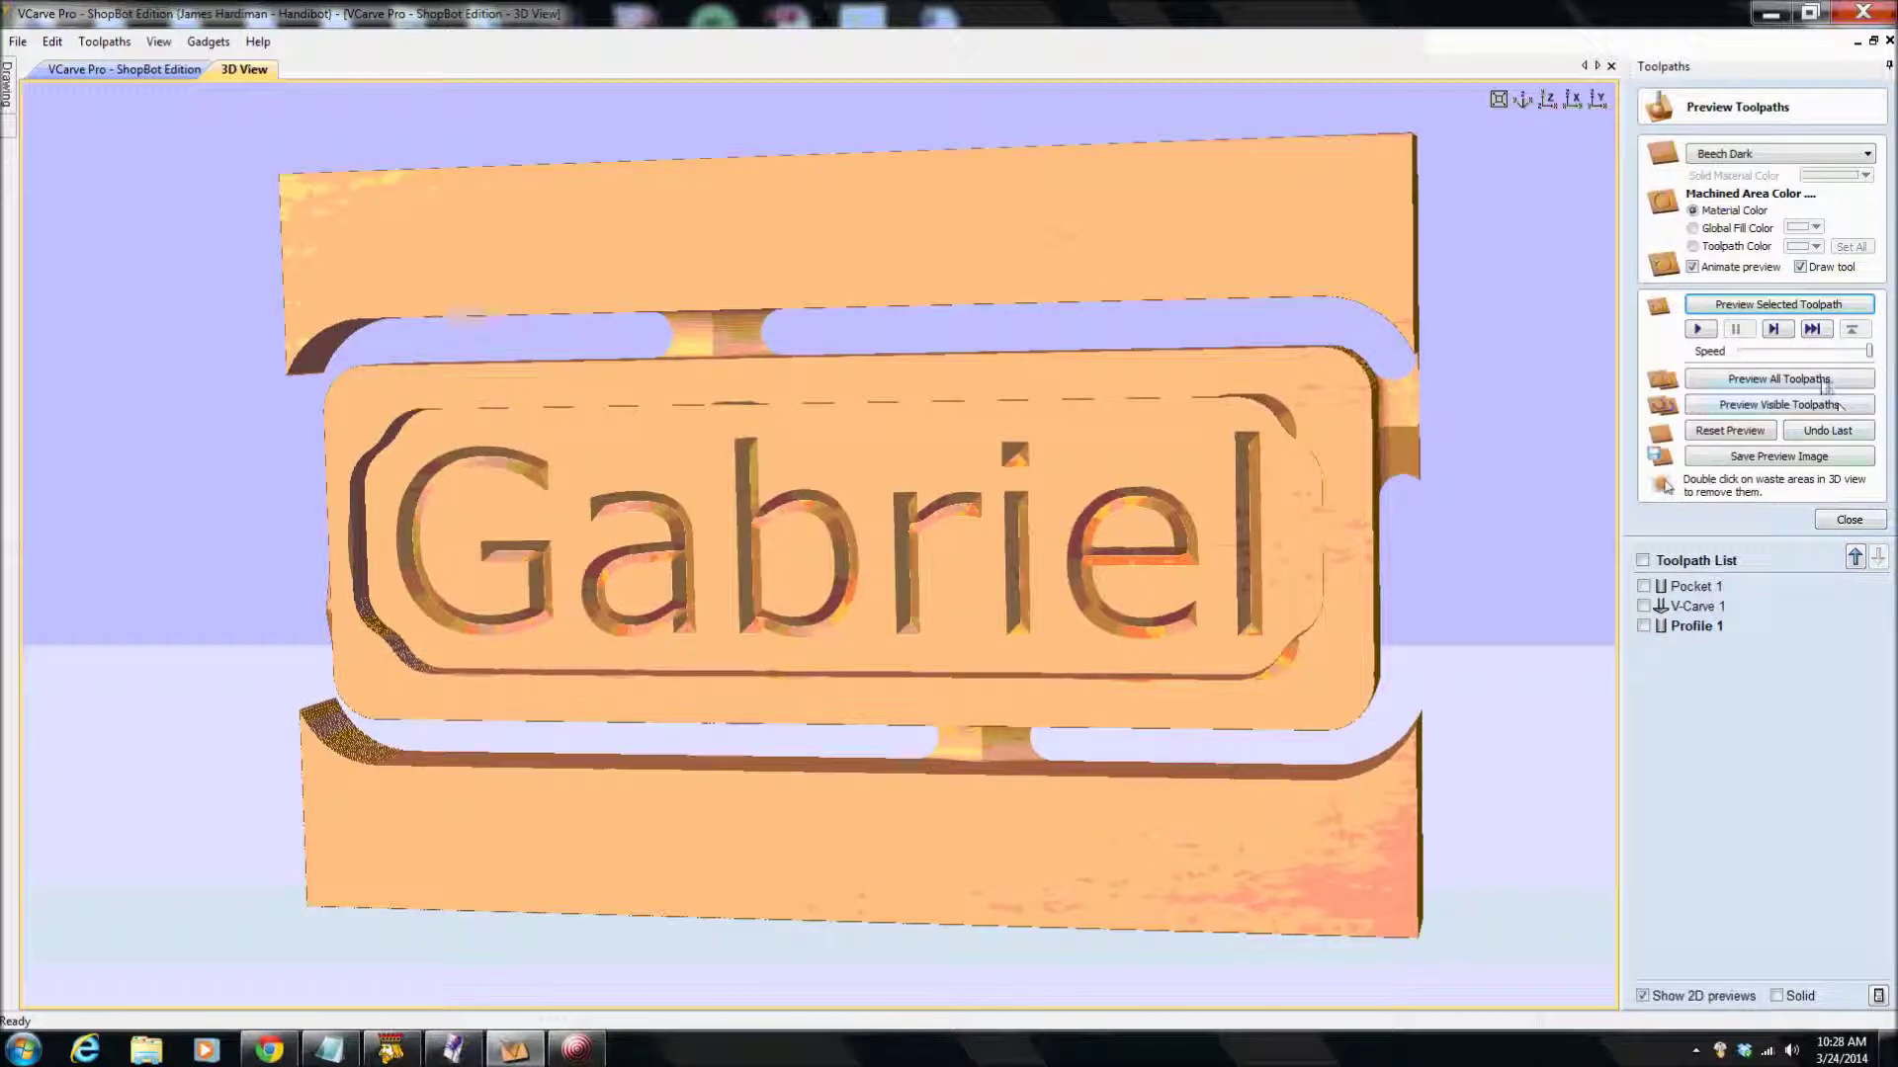
- Reset the preview and simulate all three toolpaths together on a fresh board
left_click(1747, 433)
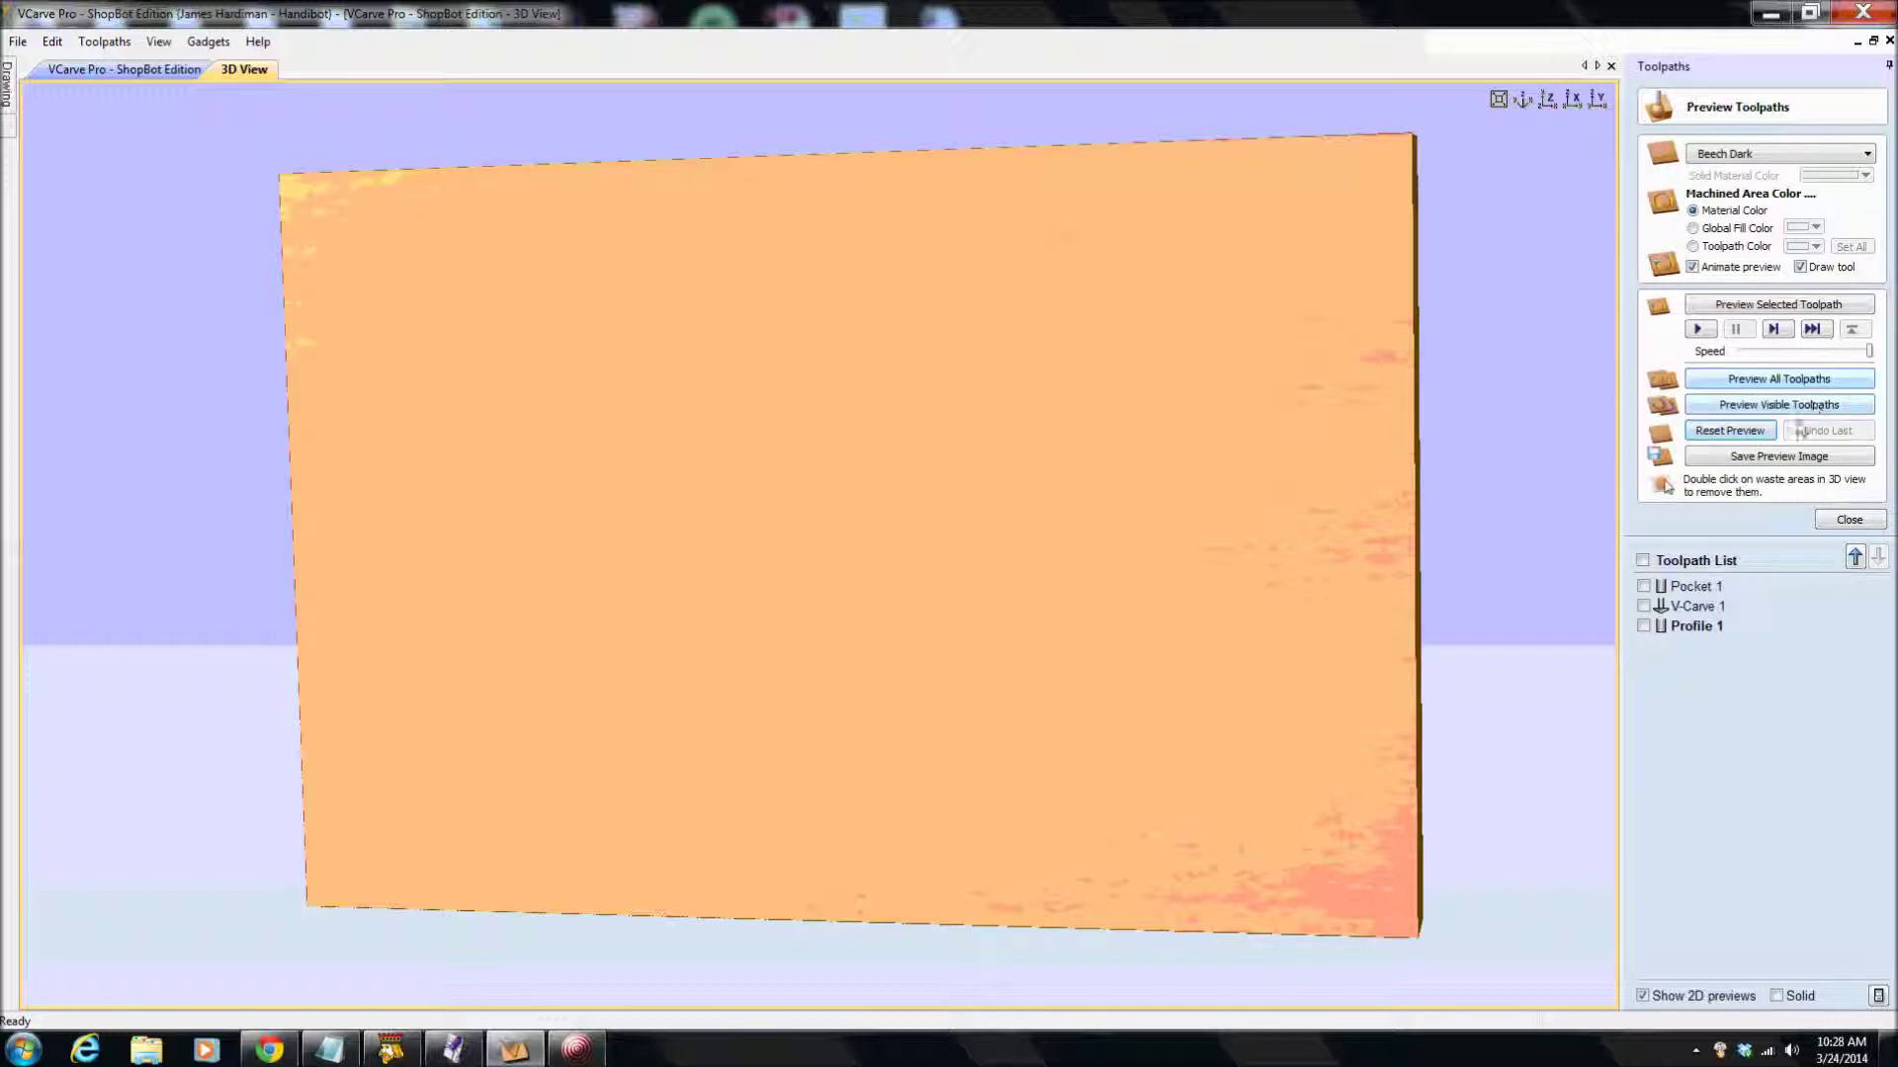
left_click(1789, 382)
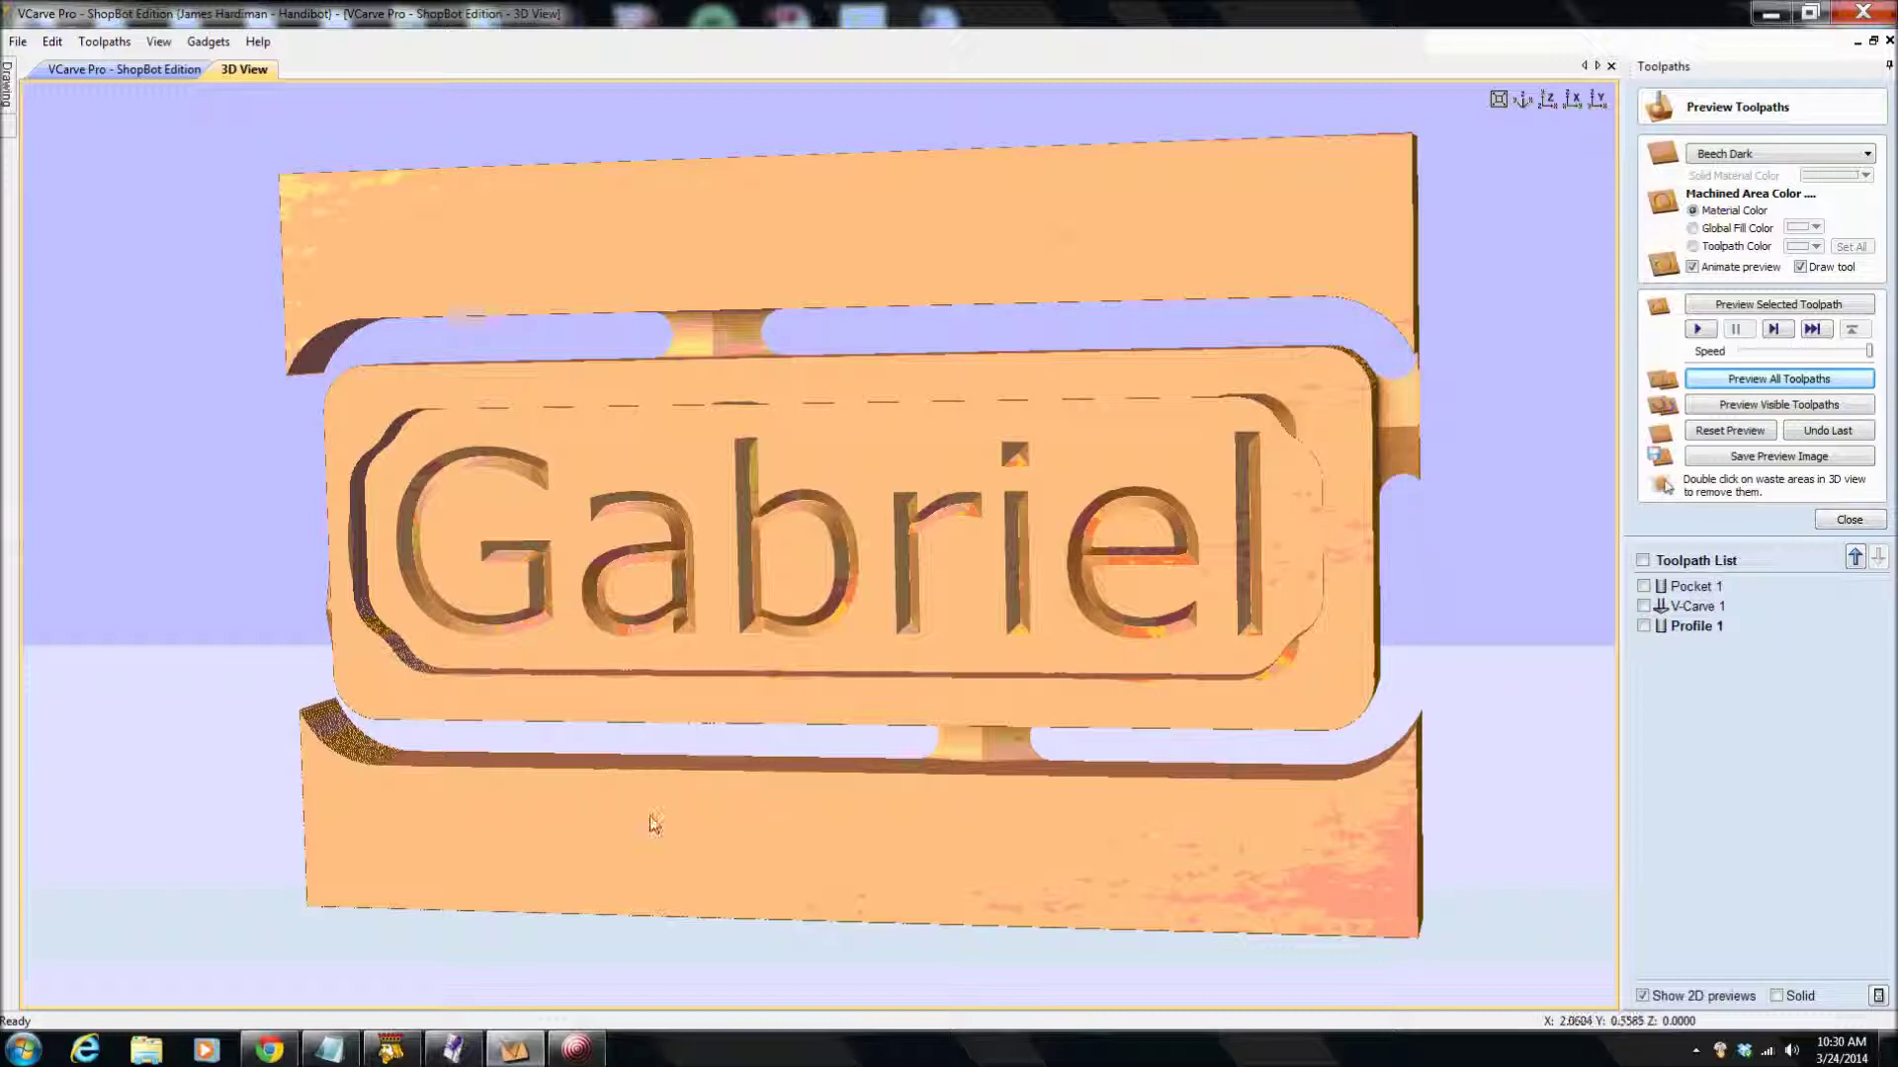
- Tilt the 3D preview to inspect the carved Gabriel plaque, then minimize VCarve Pro
mouse_move(631, 826)
left_mouse_down()
mouse_move(828, 659)
mouse_move(832, 757)
mouse_move(539, 789)
mouse_move(763, 830)
mouse_move(636, 817)
left_mouse_up()
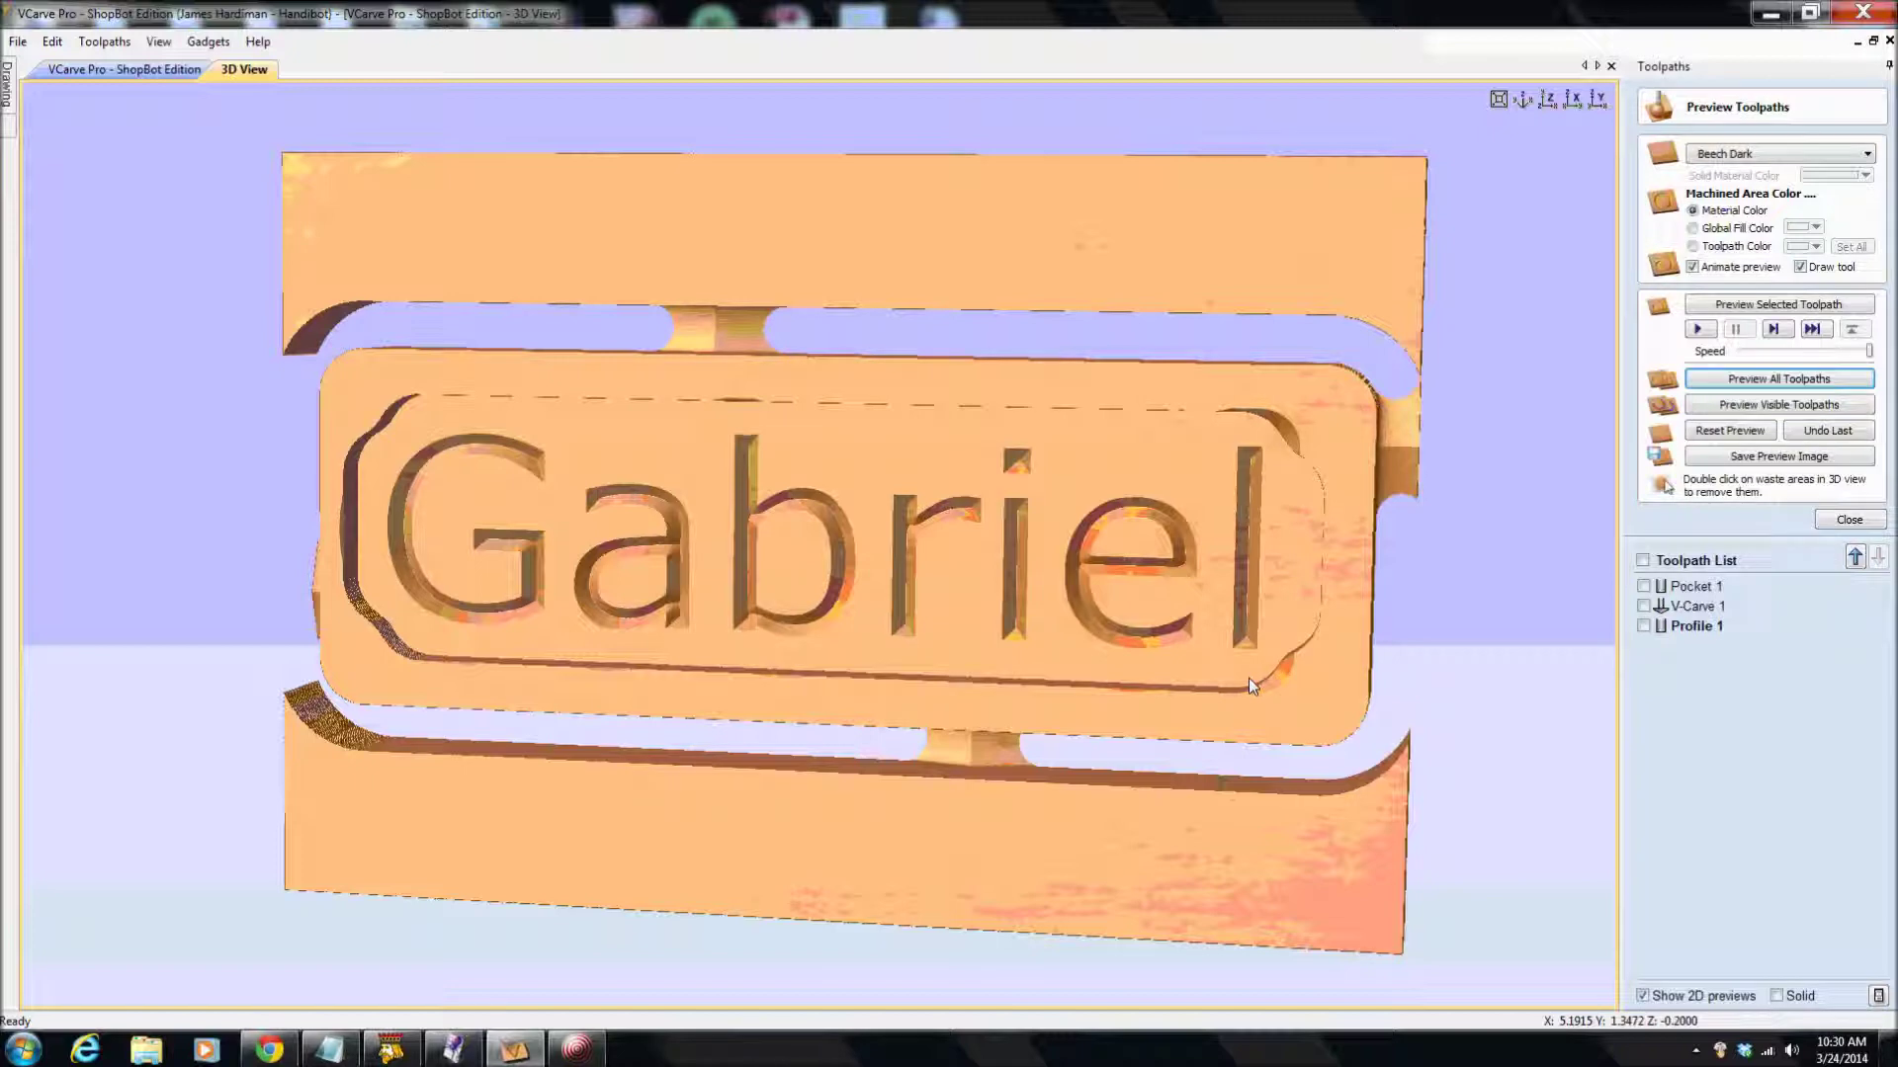
left_click(1770, 14)
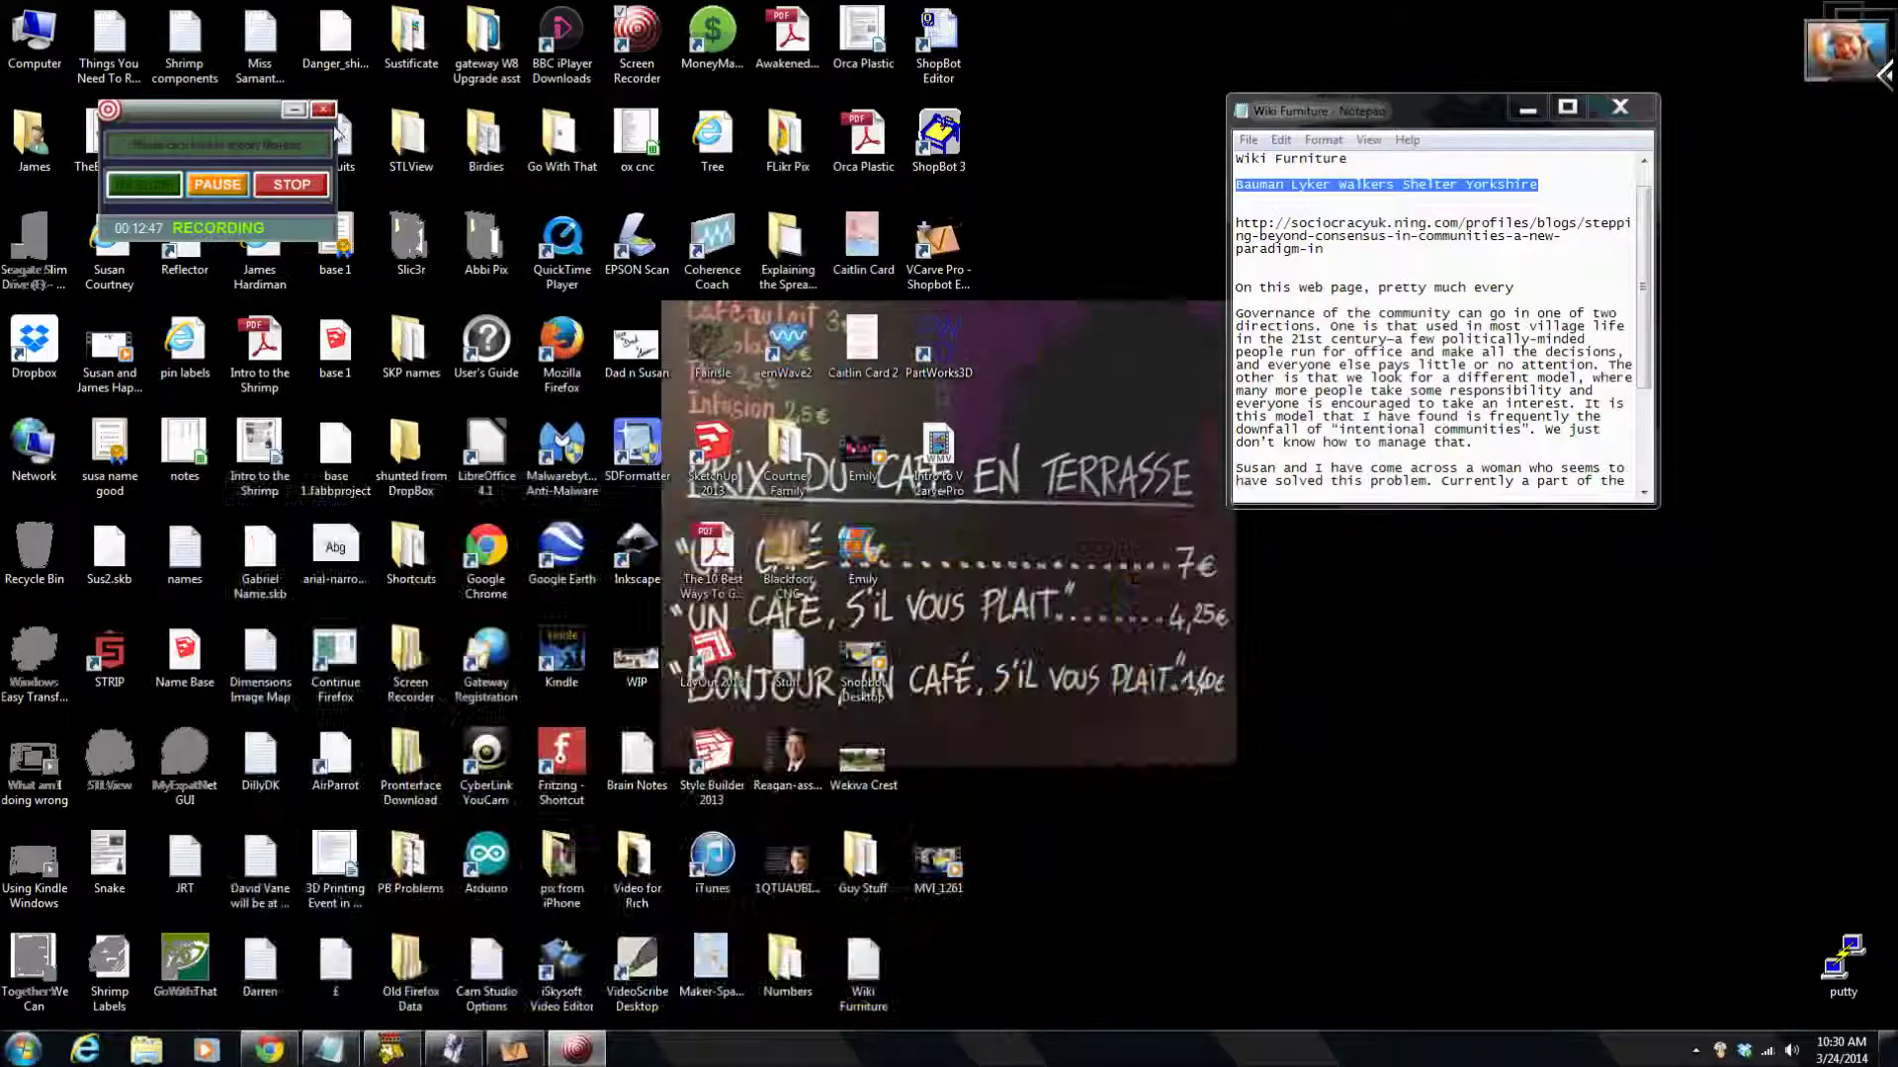